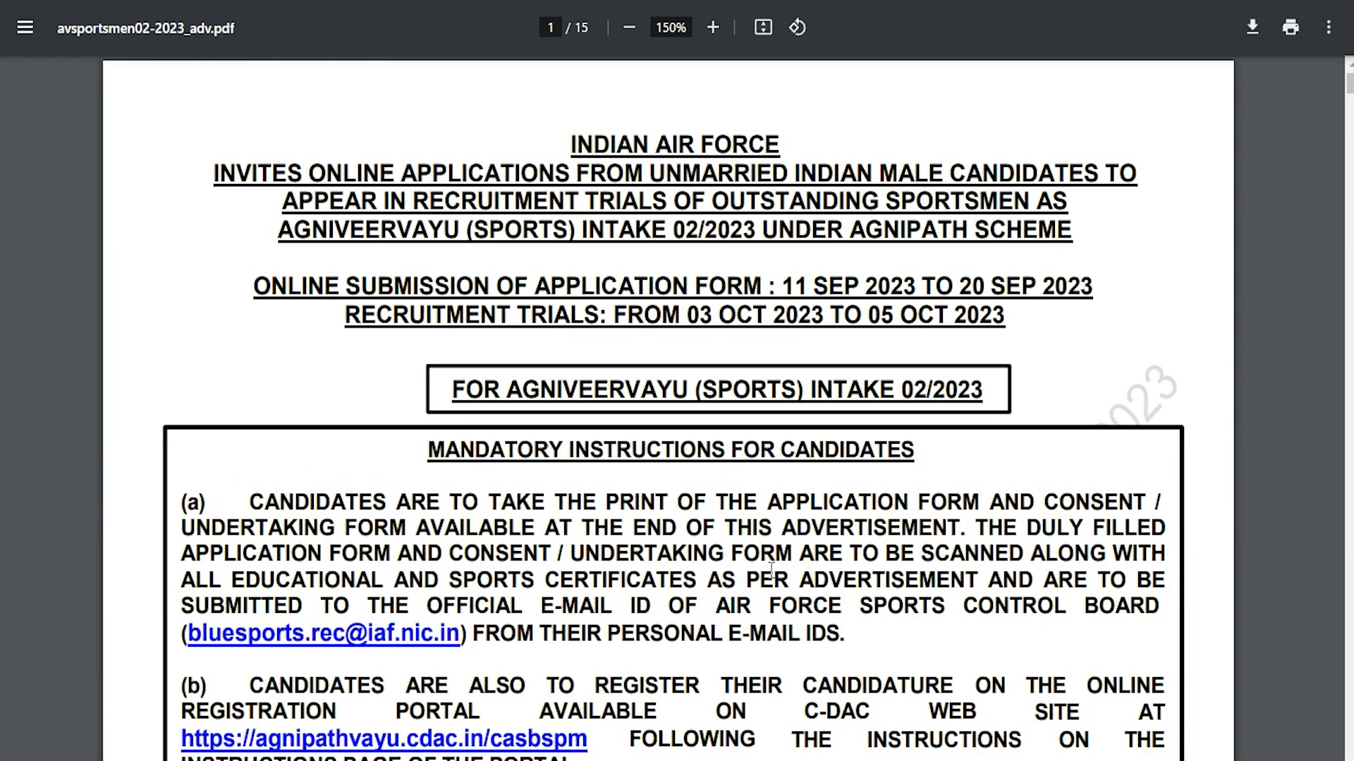
Highlight INDIAN, the Agniveervayu (Sports) intake heading and the mandatory instructions heading
double_click(578, 143)
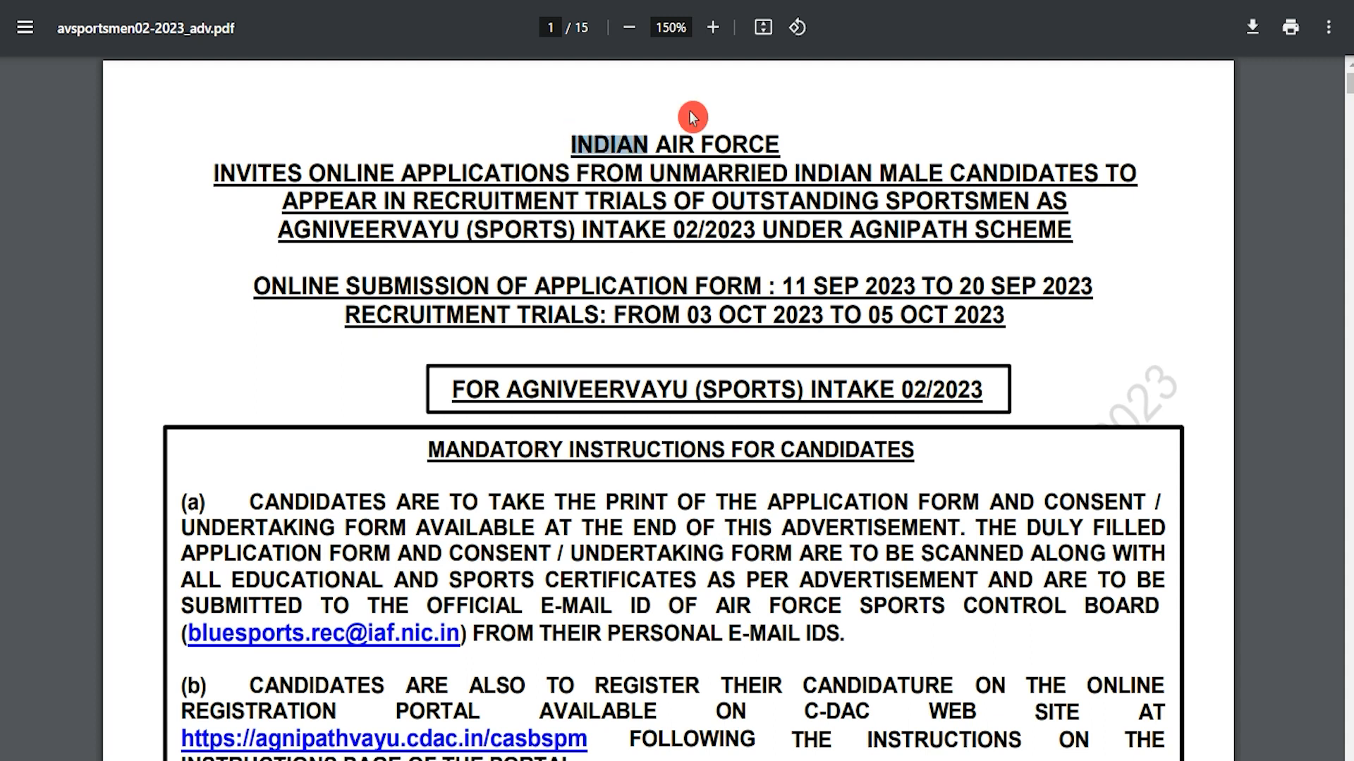
left_click_drag(473, 229, 725, 230)
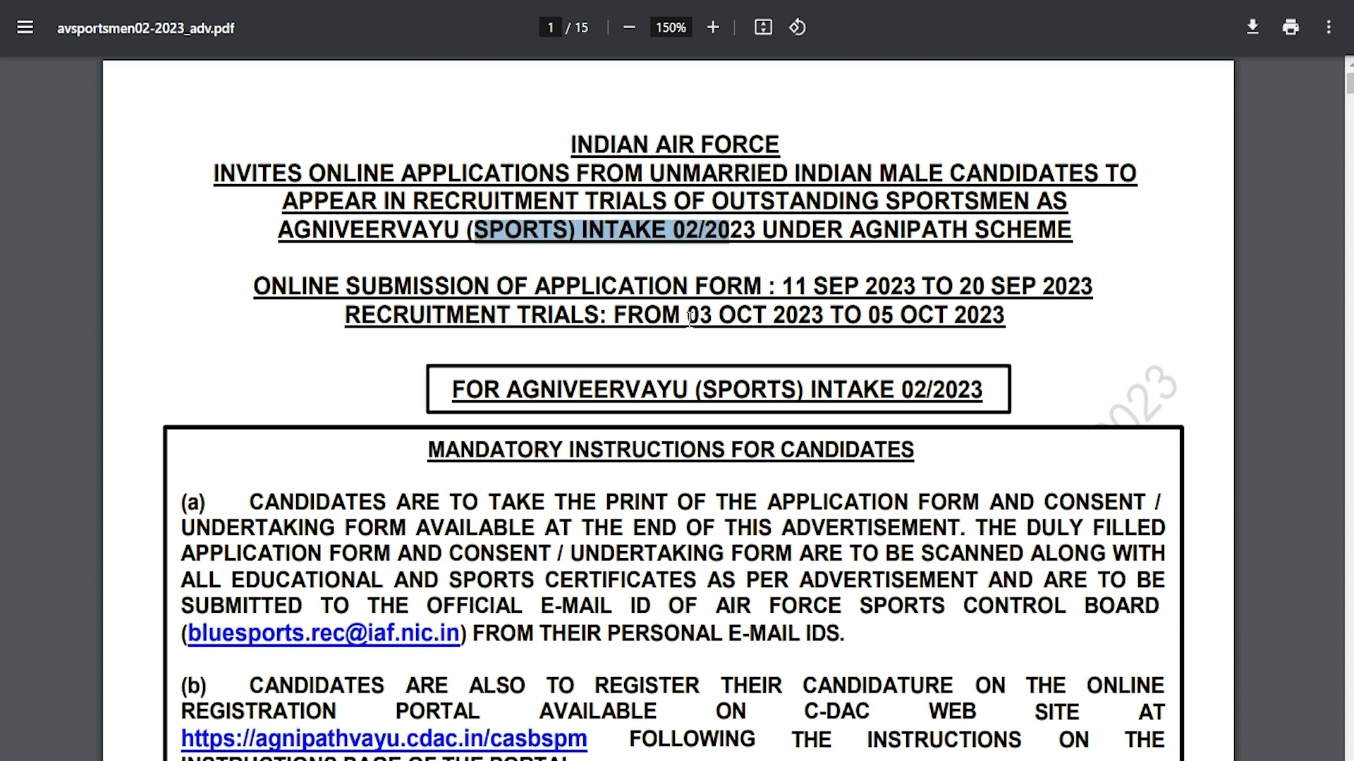
left_click_drag(568, 451, 794, 452)
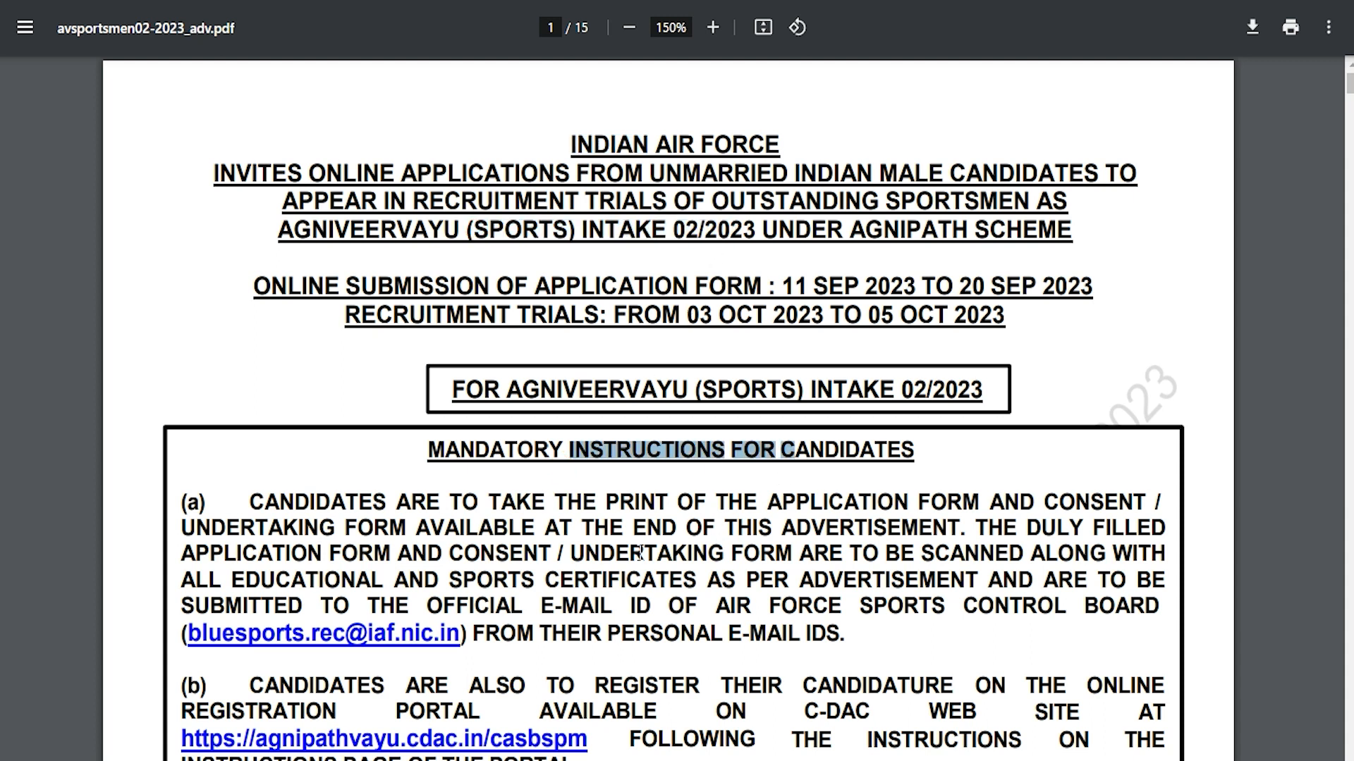
scroll(640, 553, "down", 3)
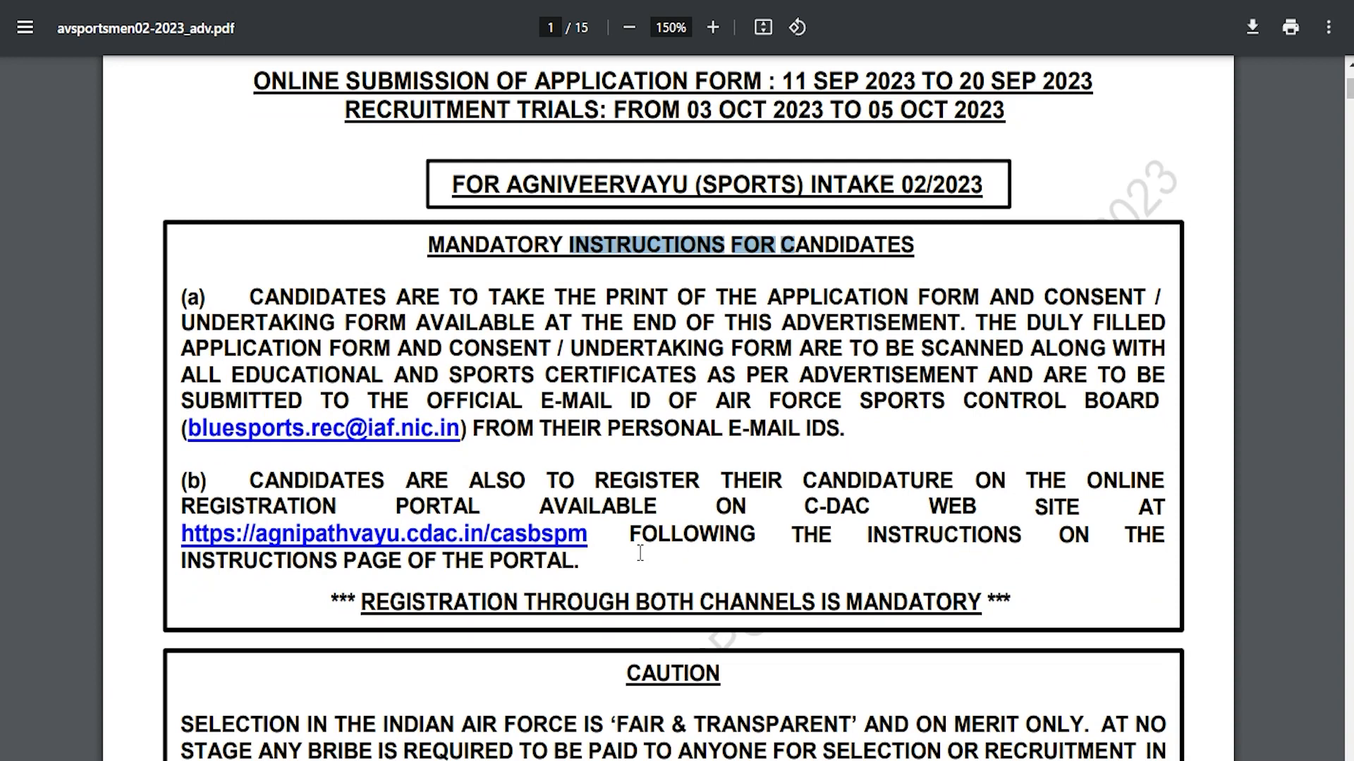
scroll(640, 554, "down", 6)
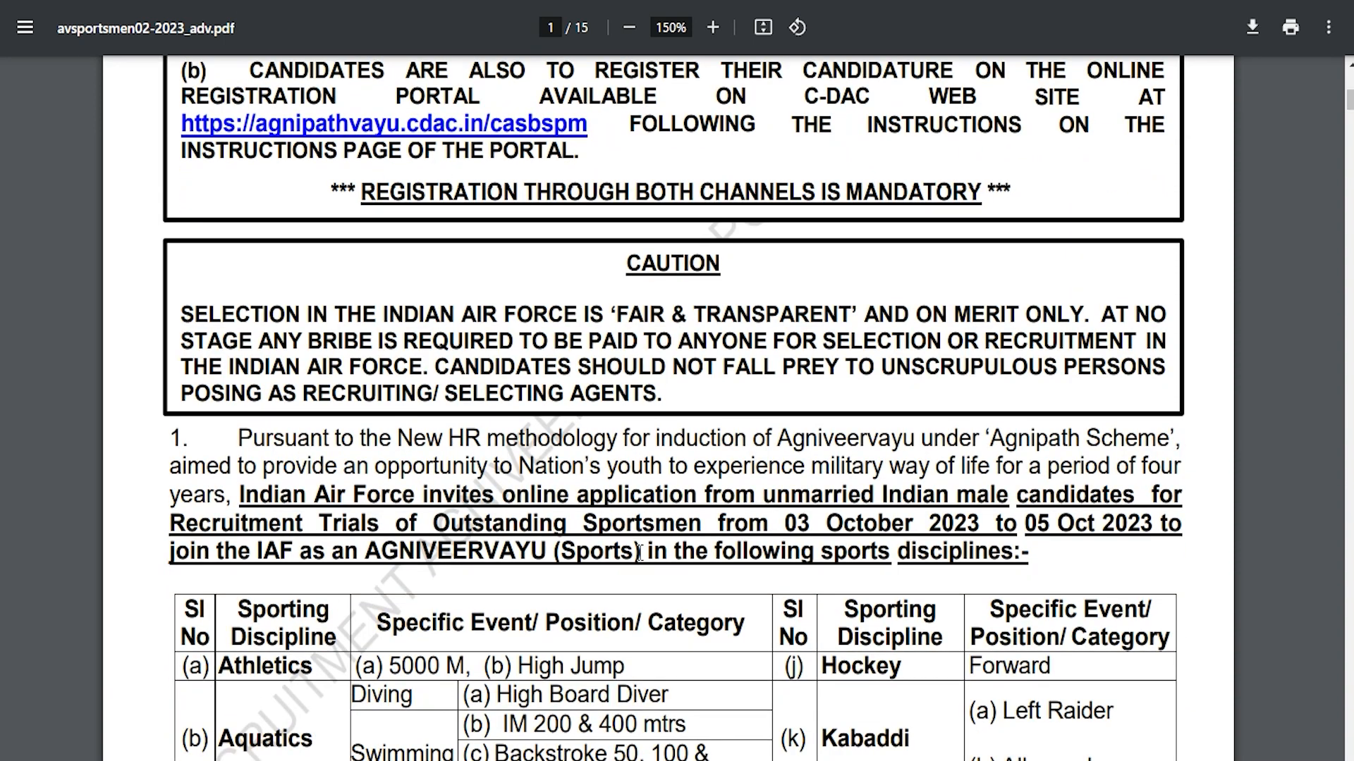
scroll(638, 552, "down", 8)
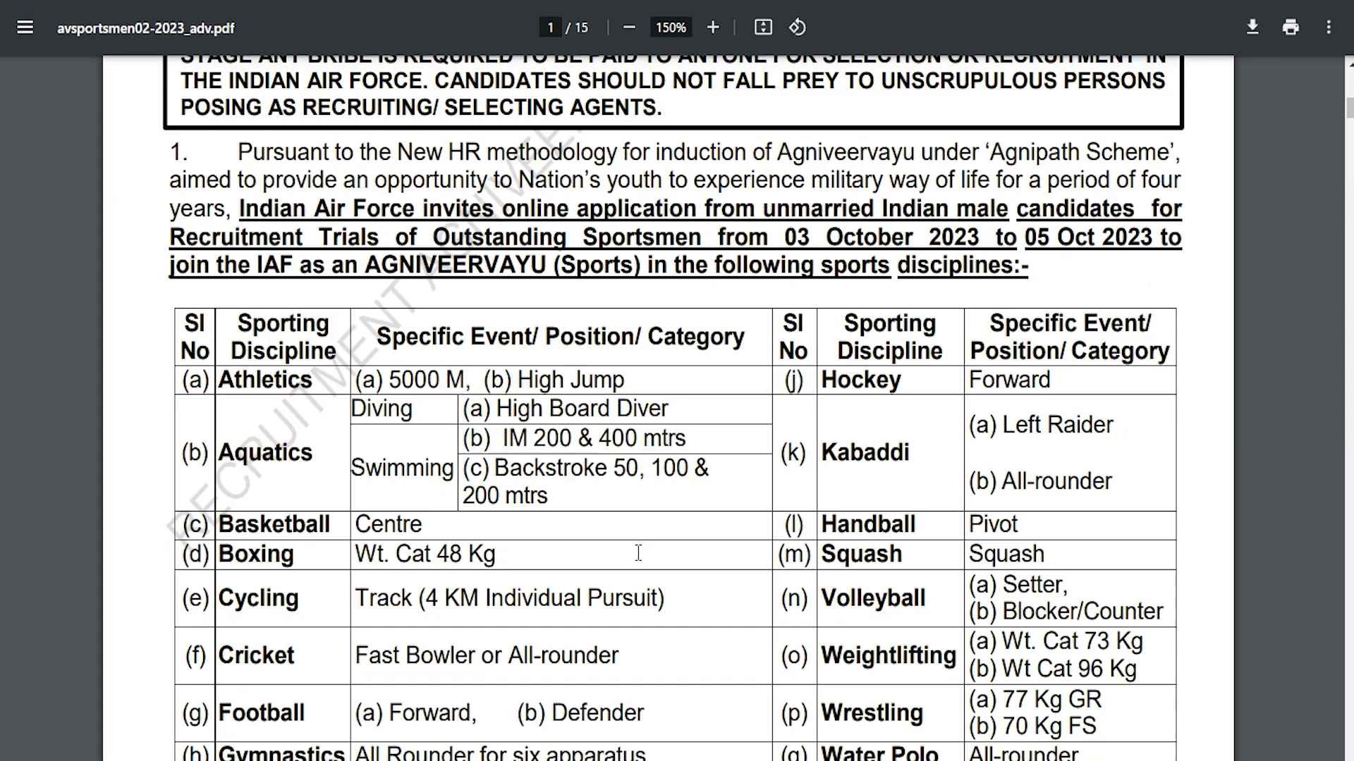
scroll(638, 554, "down", 5)
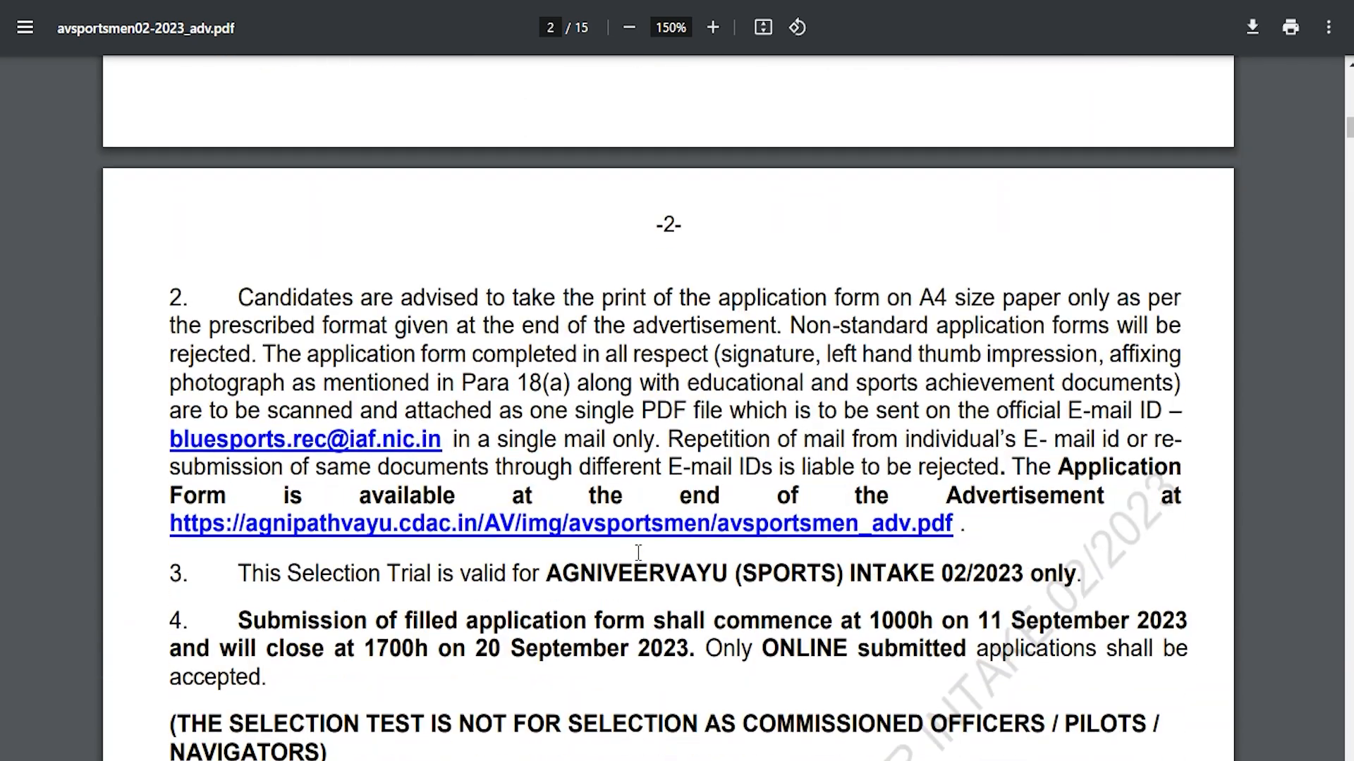
scroll(638, 552, "up", 17)
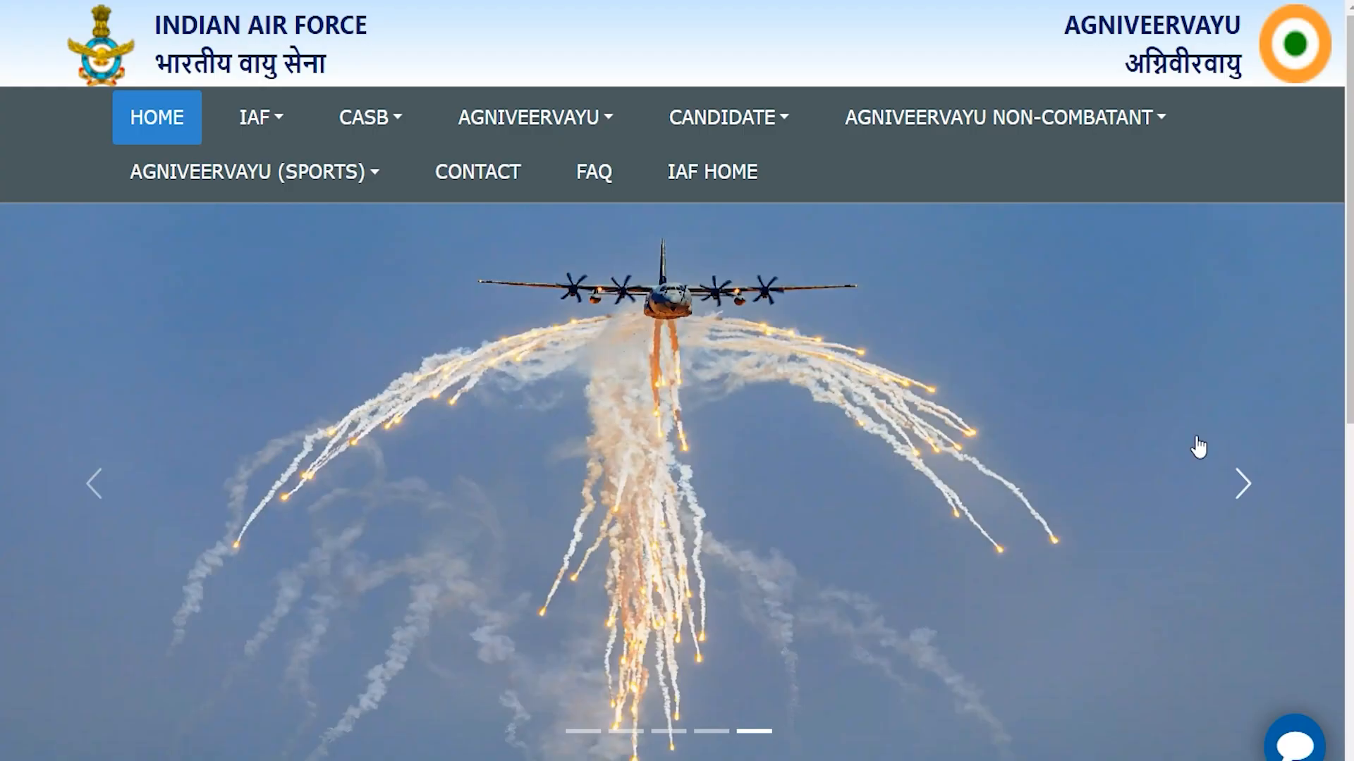
Advance the homepage slideshow through its images
left_click(1242, 485)
left_click(1242, 485)
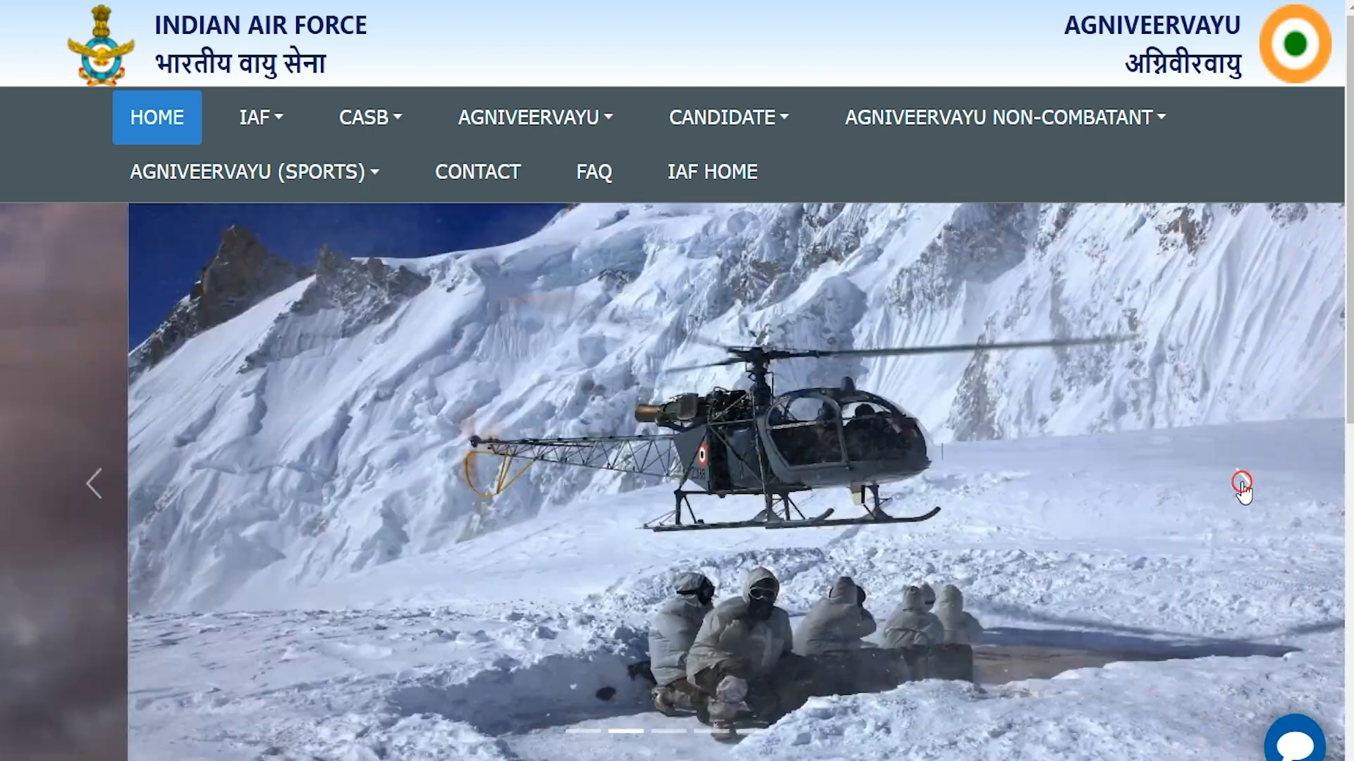
left_click(1242, 485)
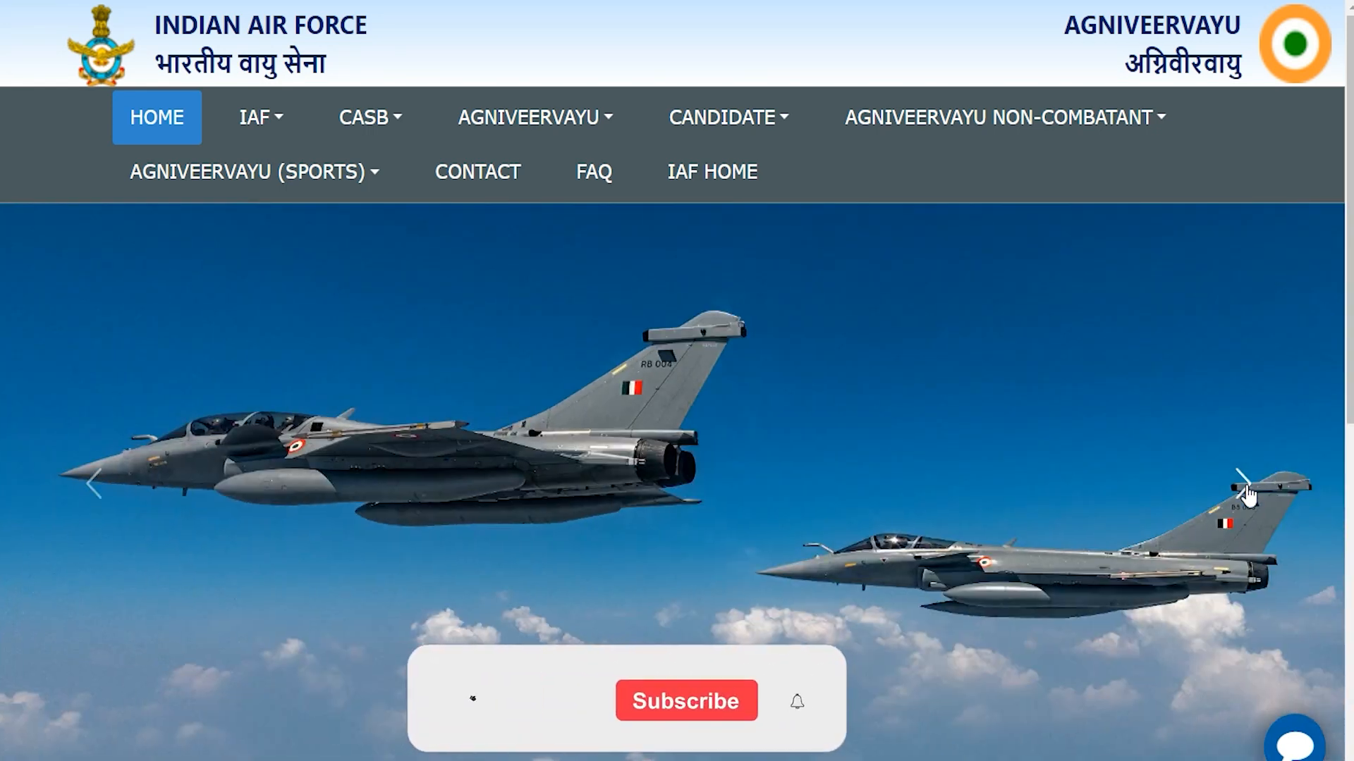
left_click(1242, 485)
scroll(1147, 558, "down", 10)
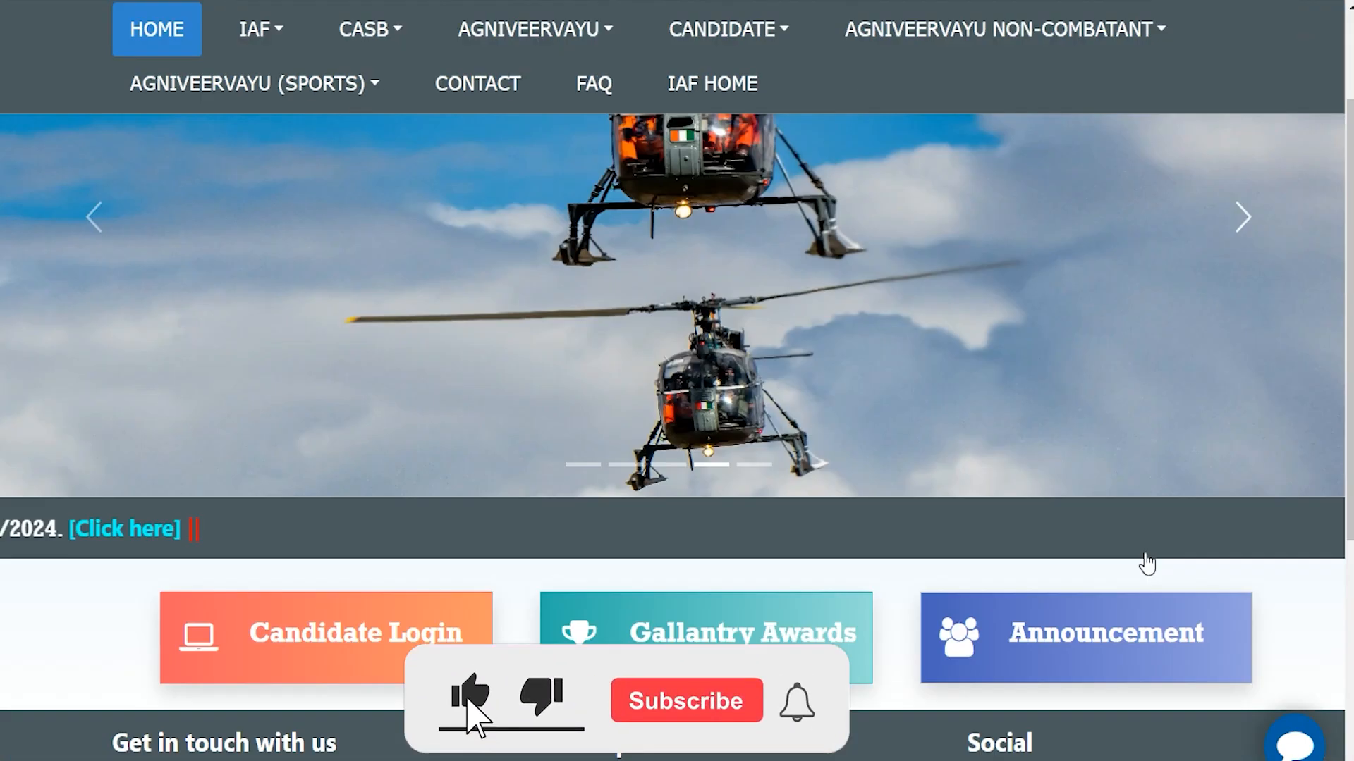
scroll(1147, 560, "up", 10)
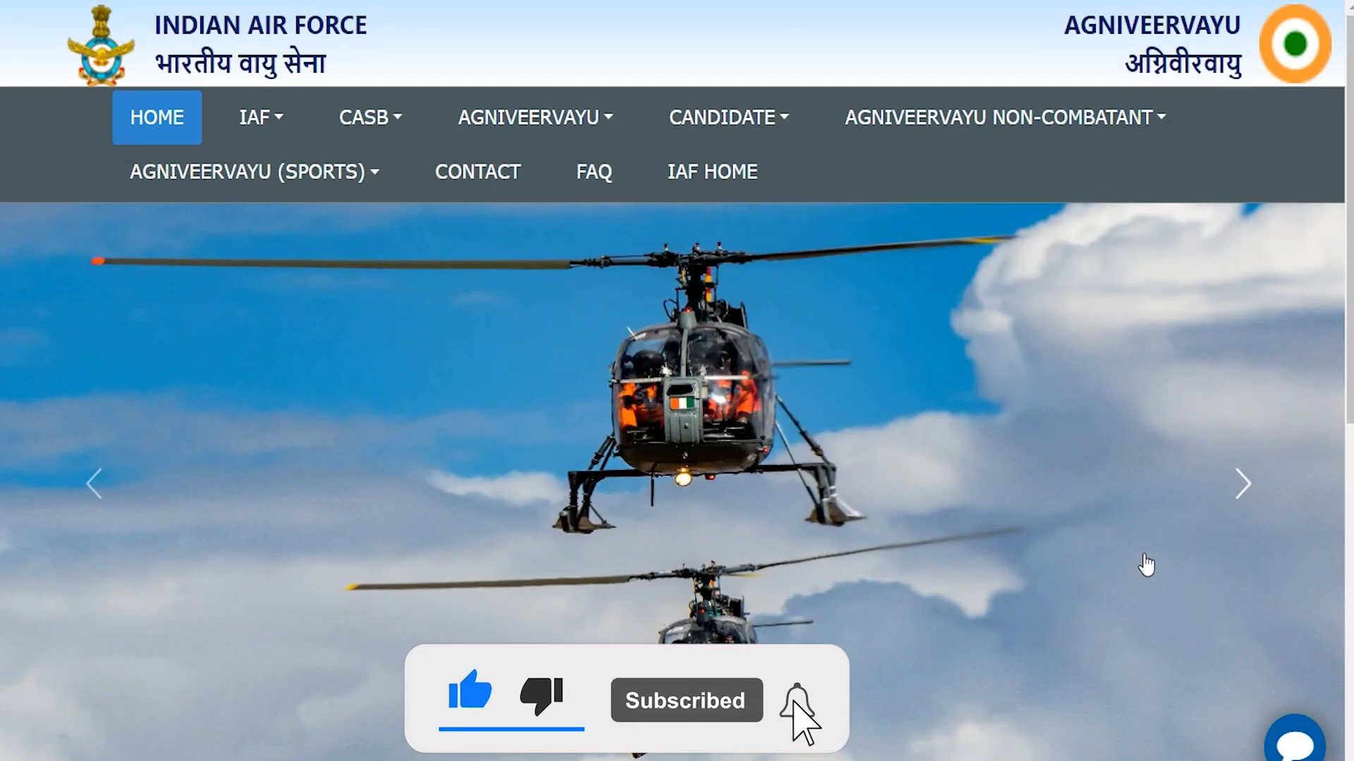
left_click(1238, 487)
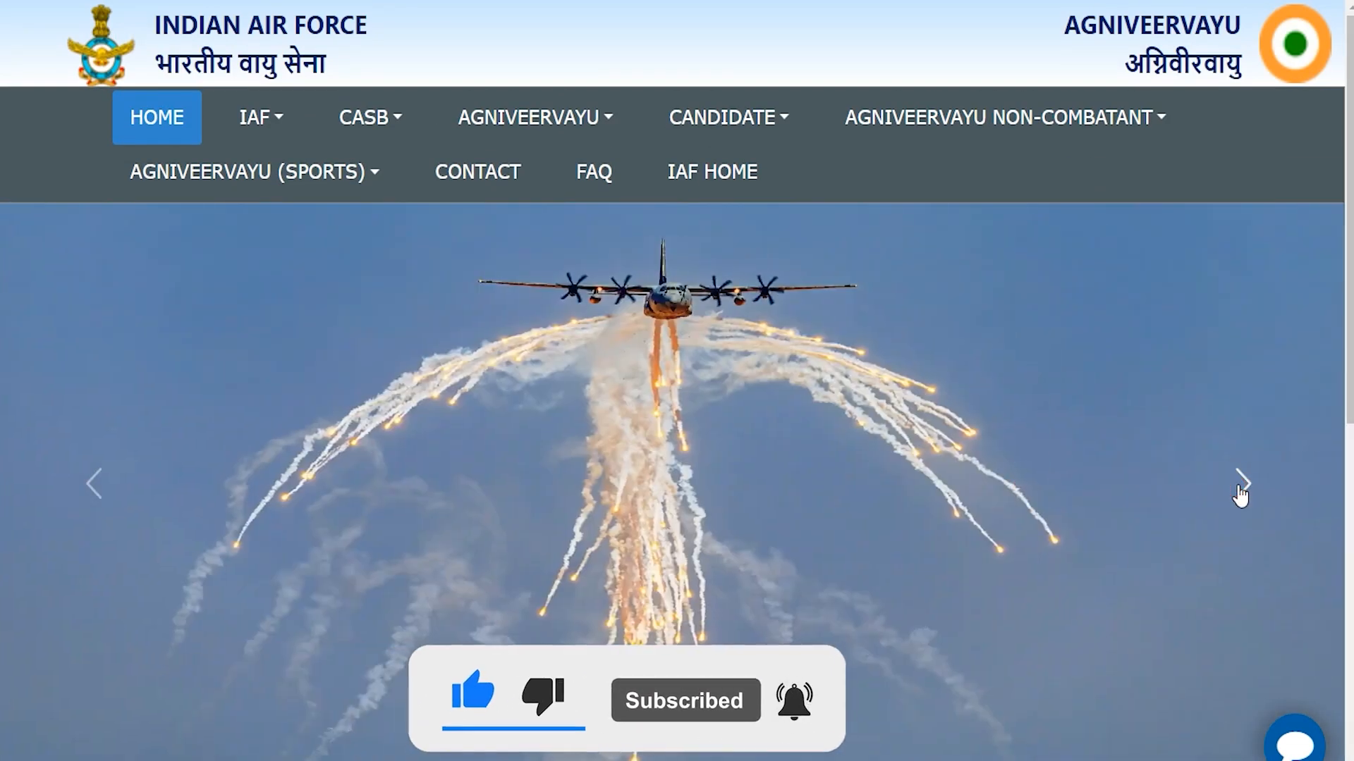
left_click(1239, 486)
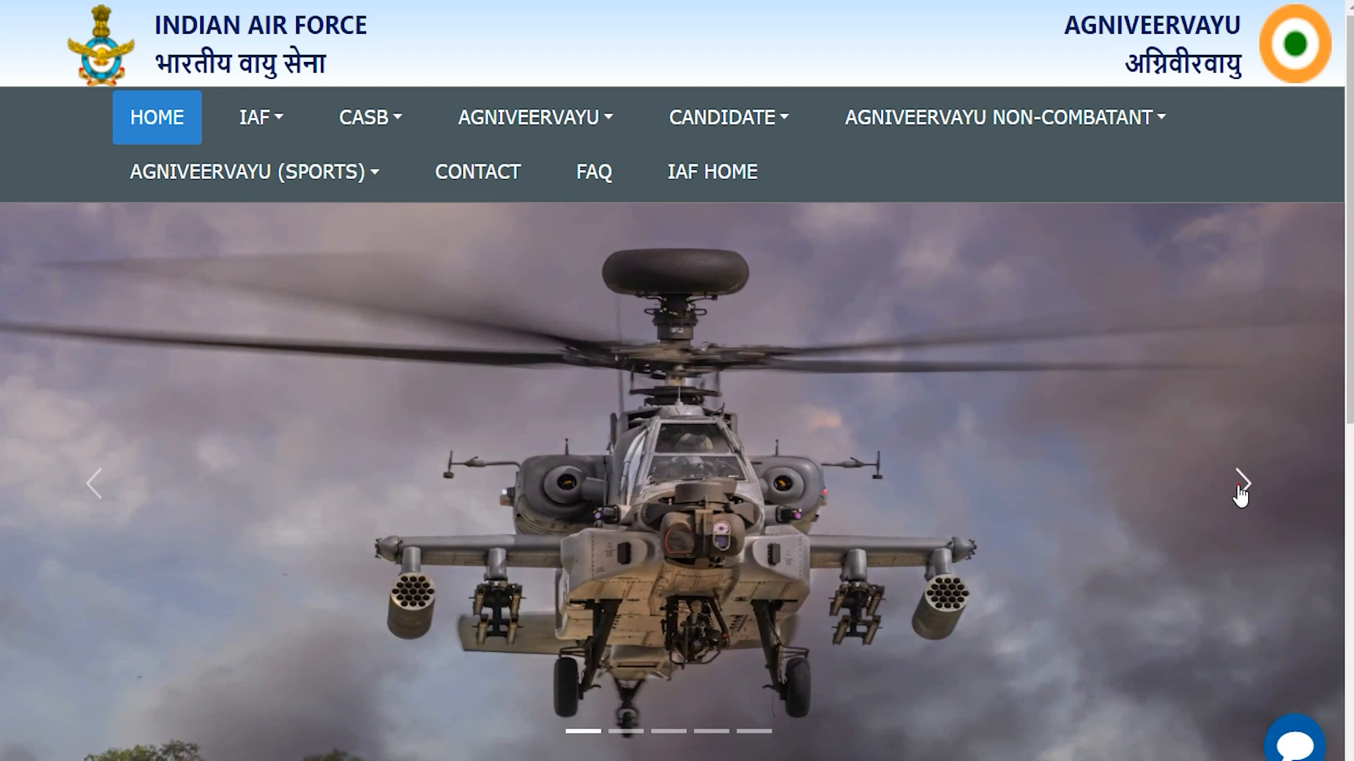
left_click(1240, 487)
left_click(1240, 486)
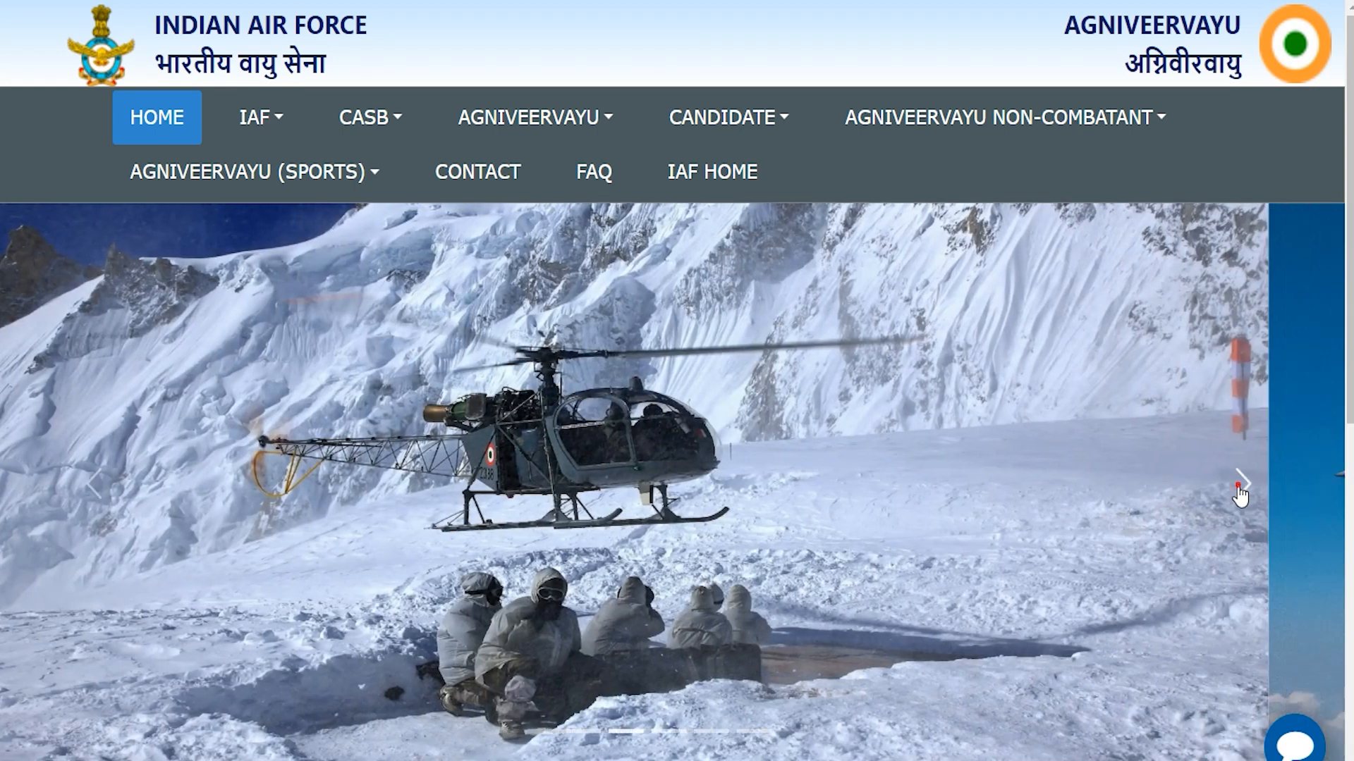
left_click(1239, 487)
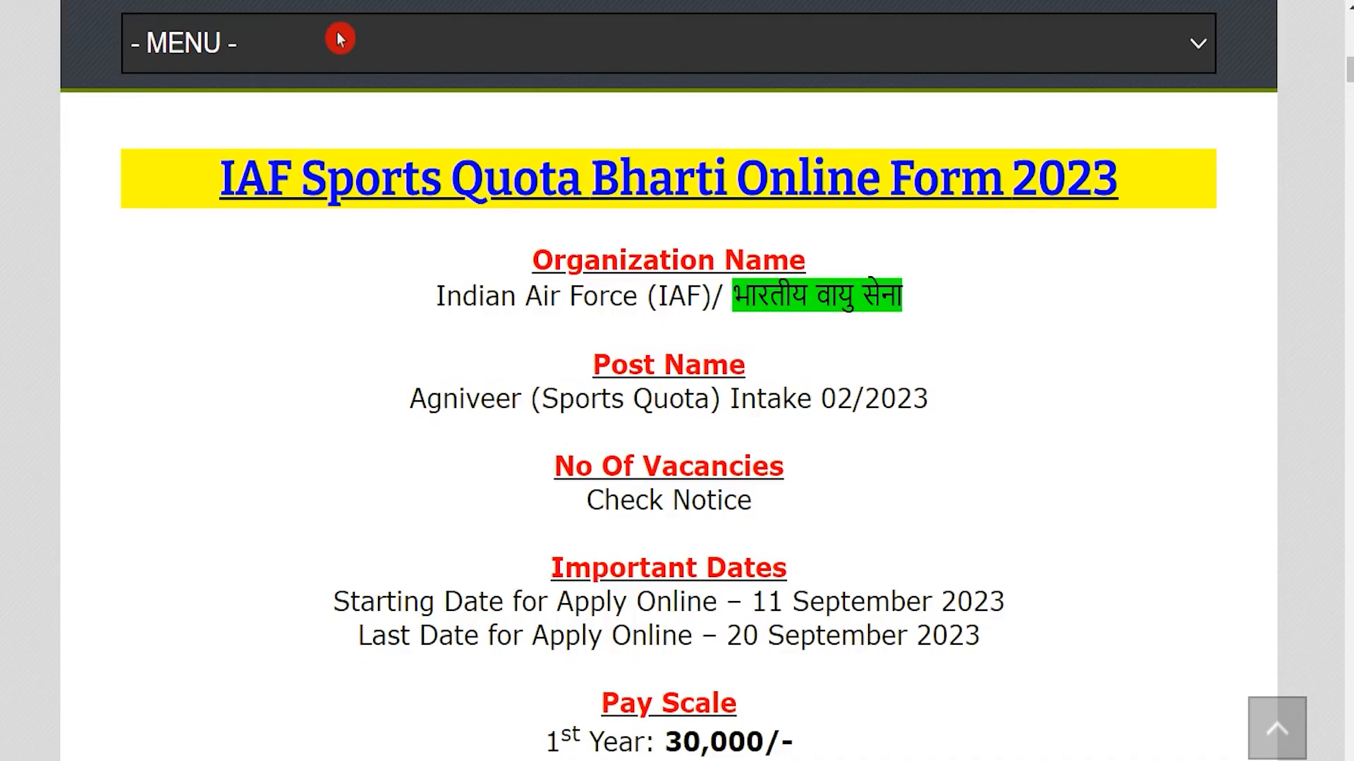
On the job info page, highlight the IAF Sports Quota Bharti 2023 heading, Indian Air Force, post name and 11 September 2023 start date
left_click_drag(237, 170, 1084, 183)
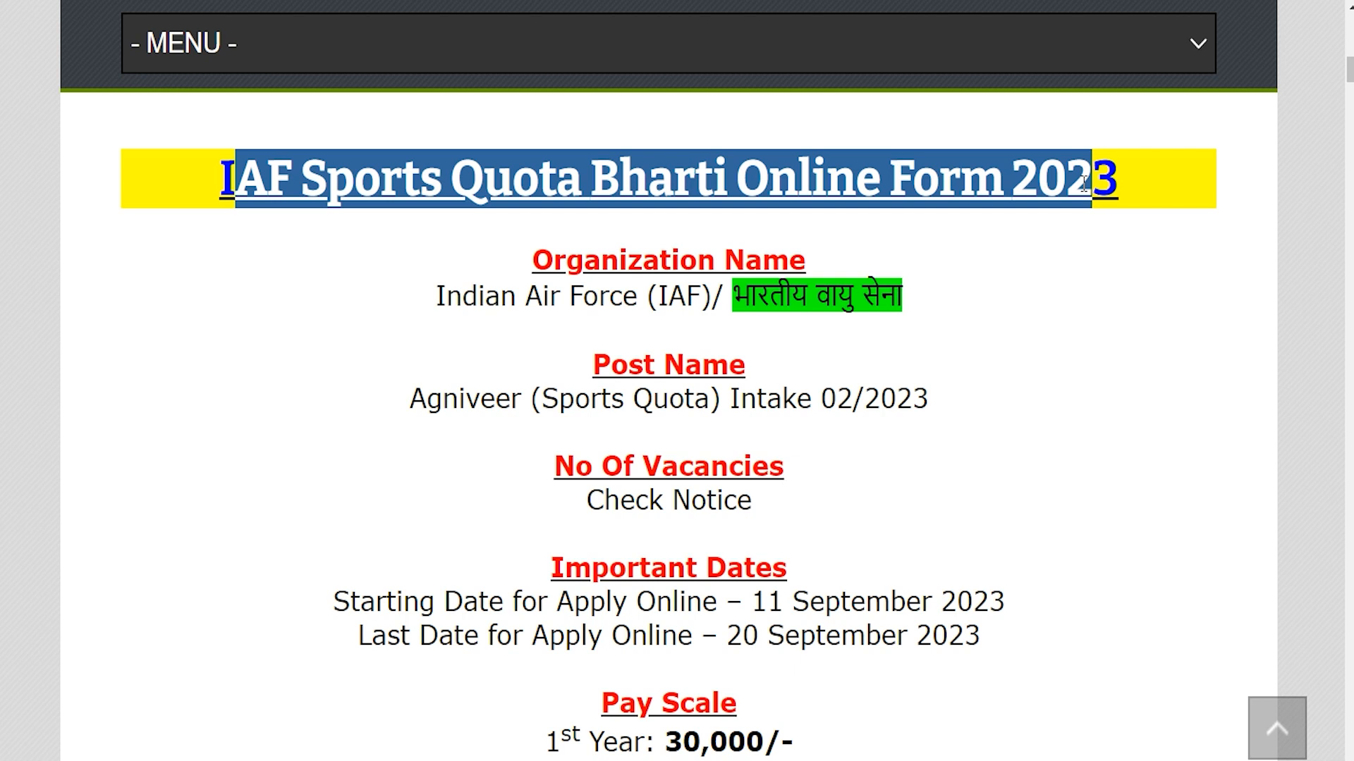
left_click_drag(465, 292, 729, 332)
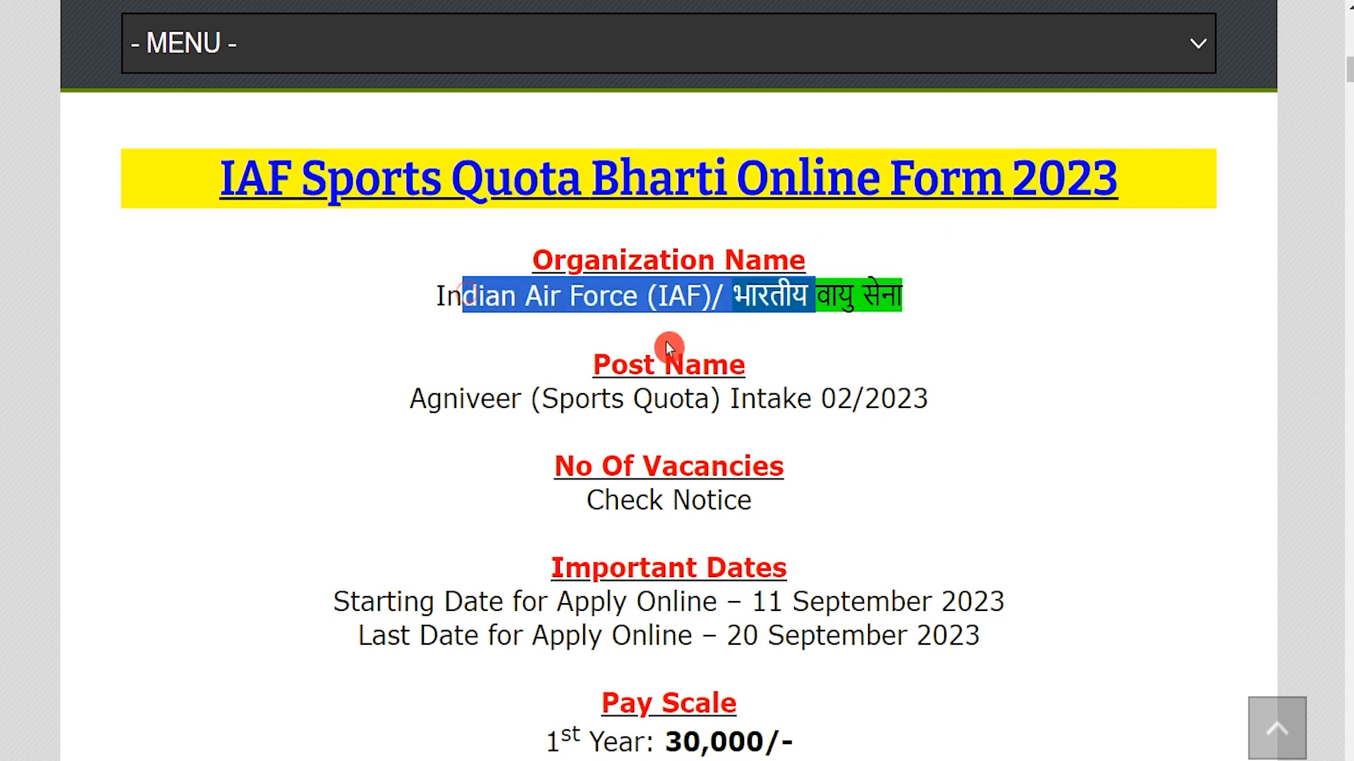
left_click_drag(427, 398, 913, 400)
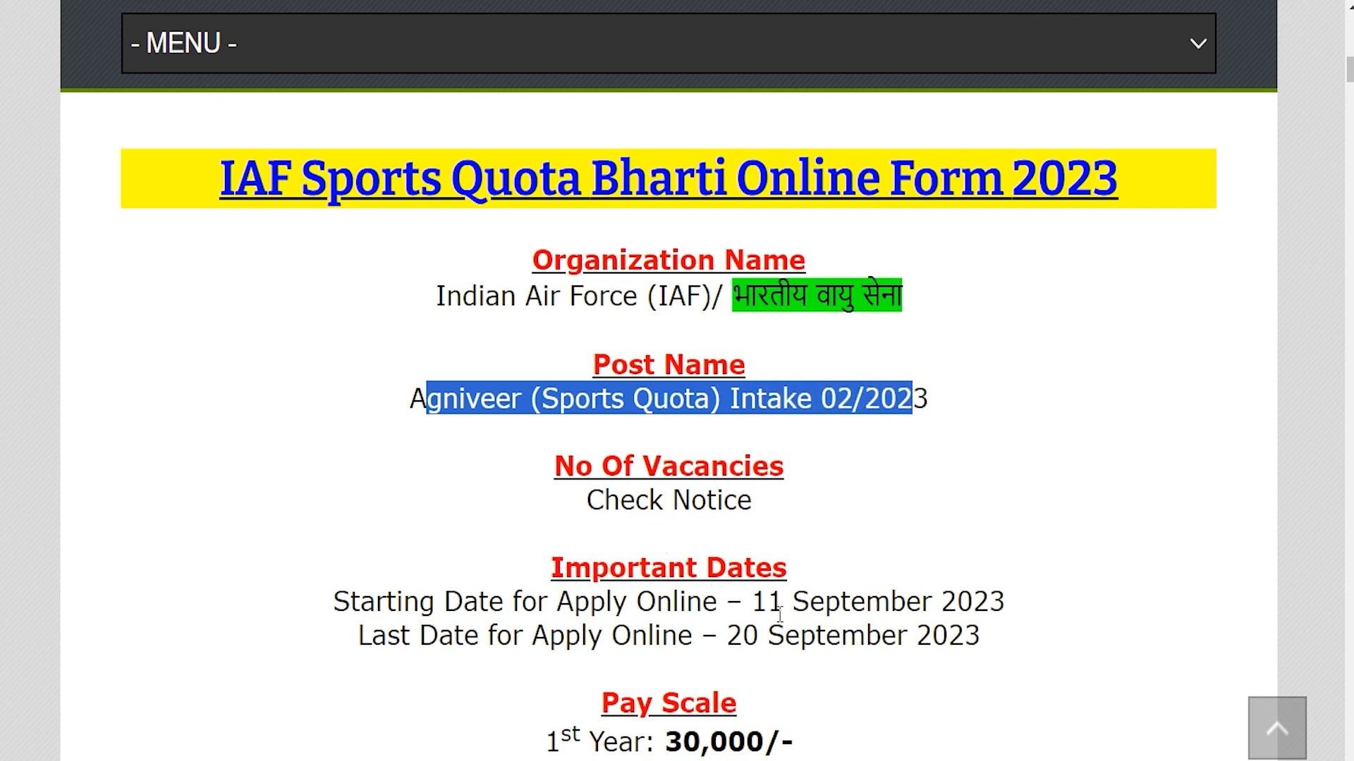
left_click_drag(752, 602, 991, 601)
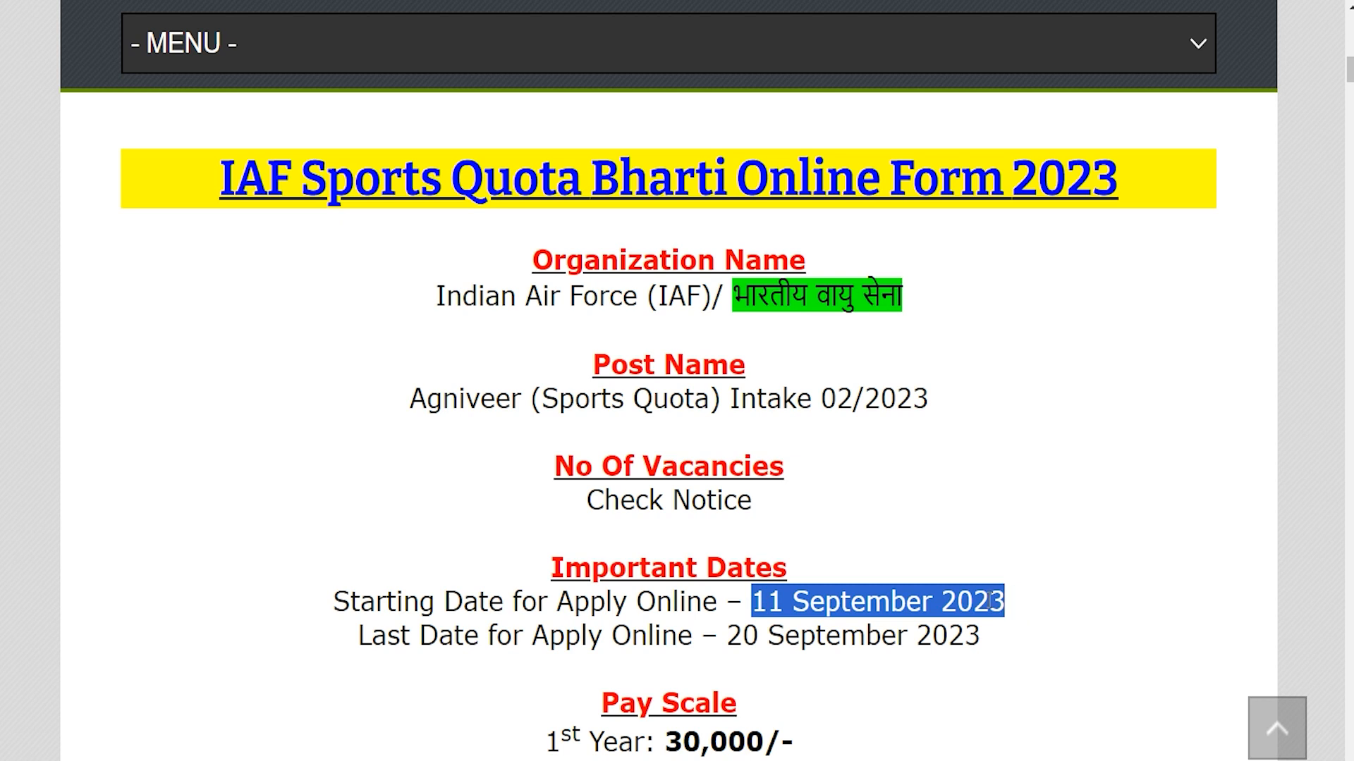
left_click_drag(728, 634, 981, 634)
Scroll down through the posting's details, highlighting further entries
scroll(694, 555, "down", 5)
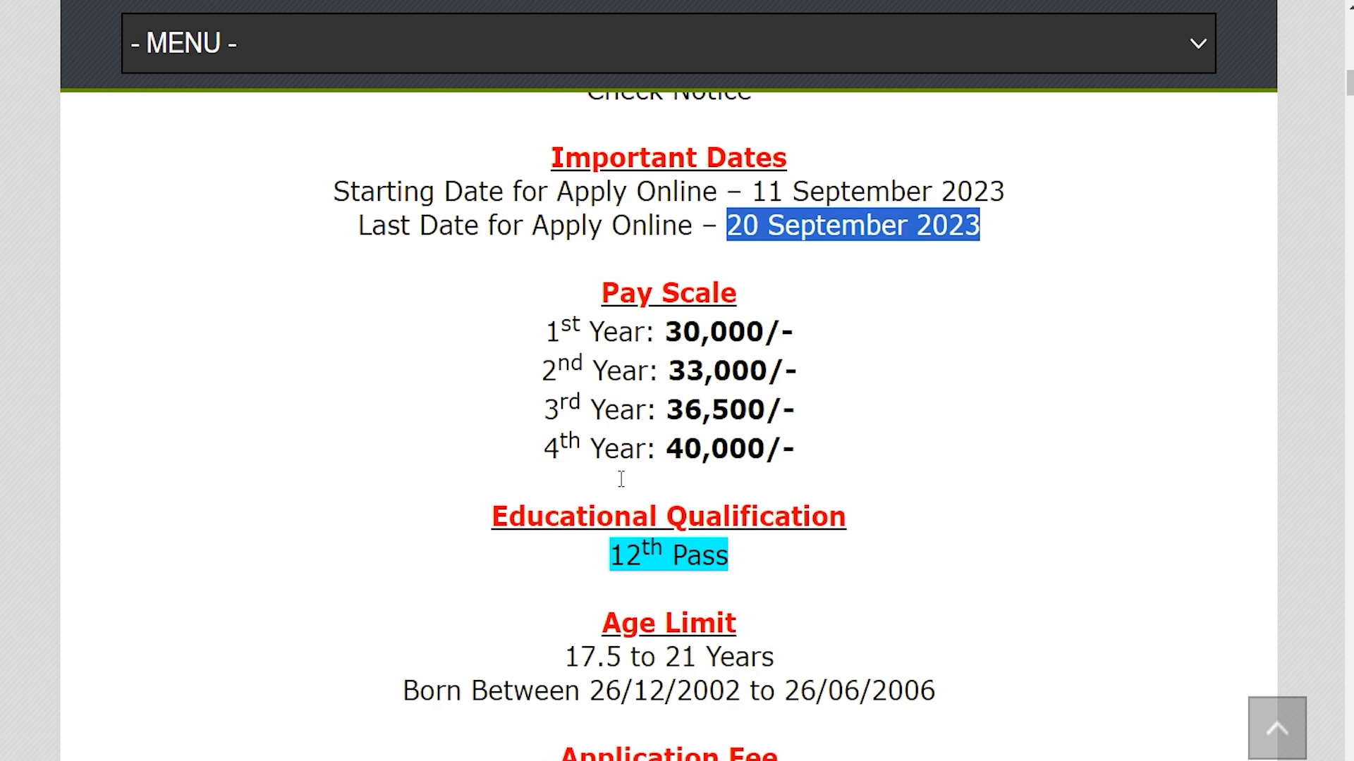
scroll(451, 508, "down", 3)
left_click_drag(607, 350, 720, 352)
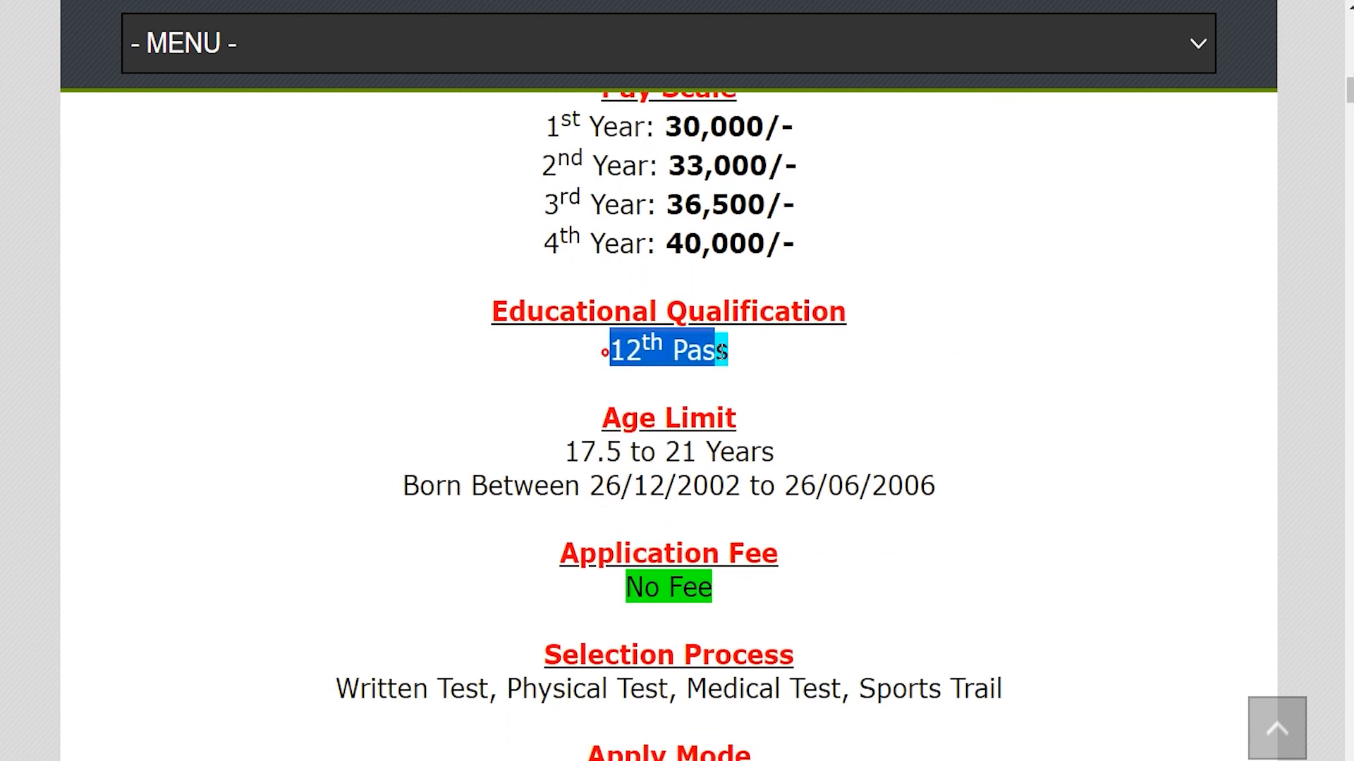
scroll(720, 352, "down", 1)
scroll(720, 353, "down", 4)
left_click_drag(613, 562, 730, 521)
scroll(728, 529, "down", 1)
scroll(730, 525, "up", 1)
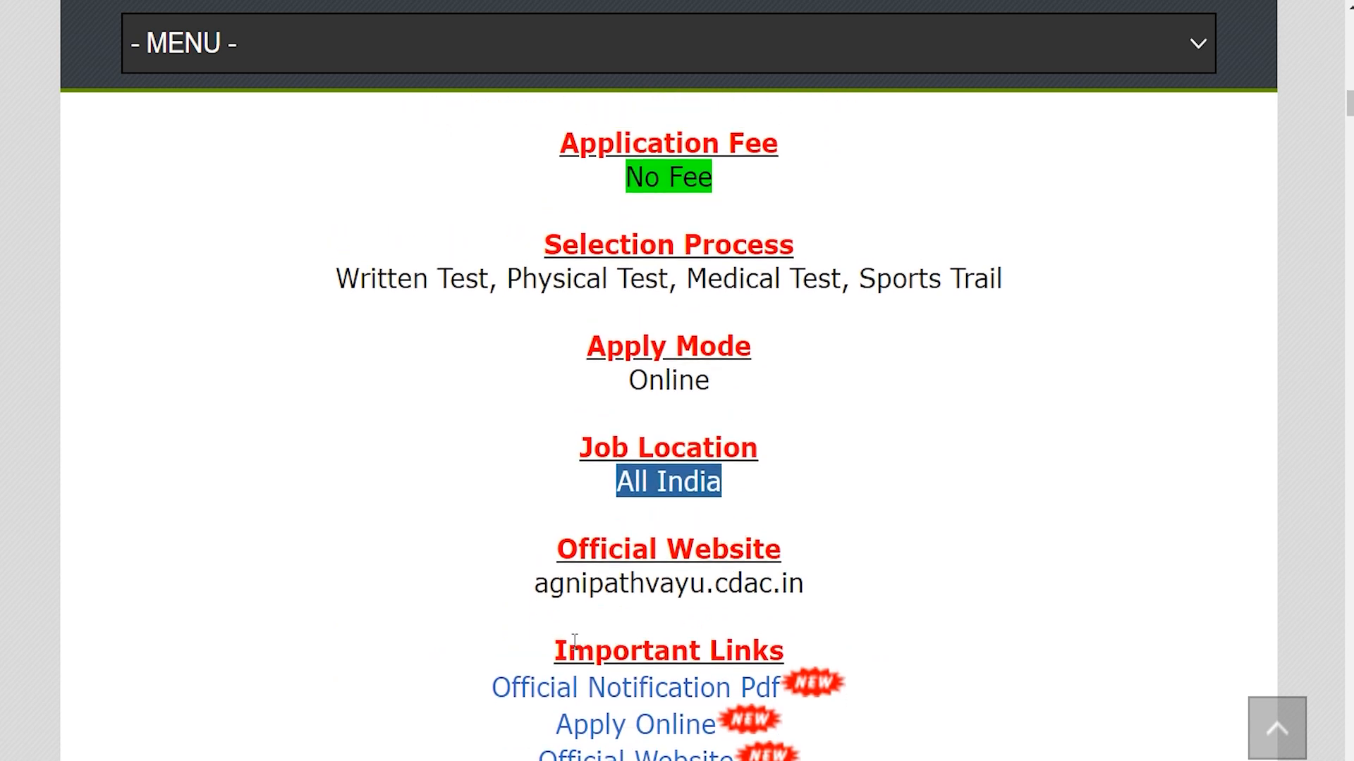
Highlight the Important Links heading, Official Notification Pdf, printing instruction and Apply Online link
left_click_drag(566, 647, 769, 652)
left_click_drag(447, 685, 781, 691)
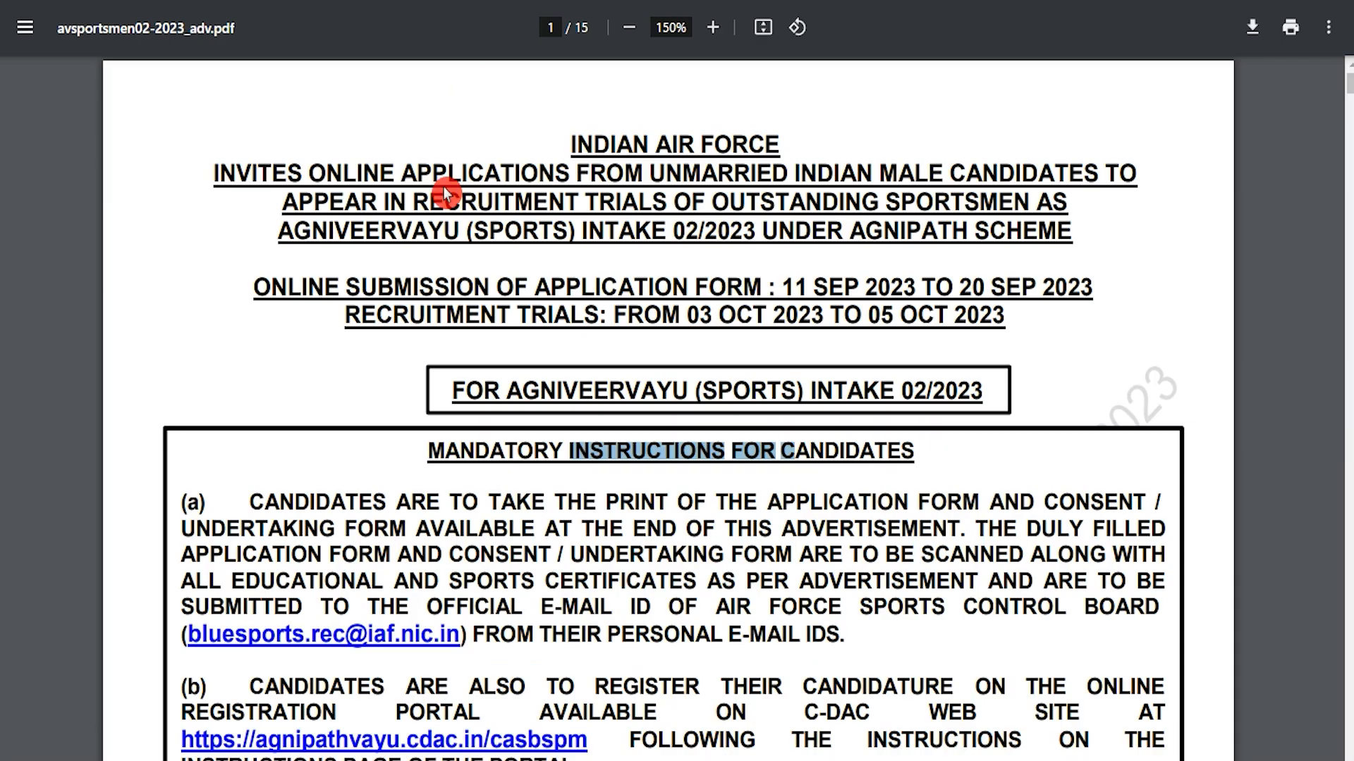
left_click_drag(516, 509, 772, 559)
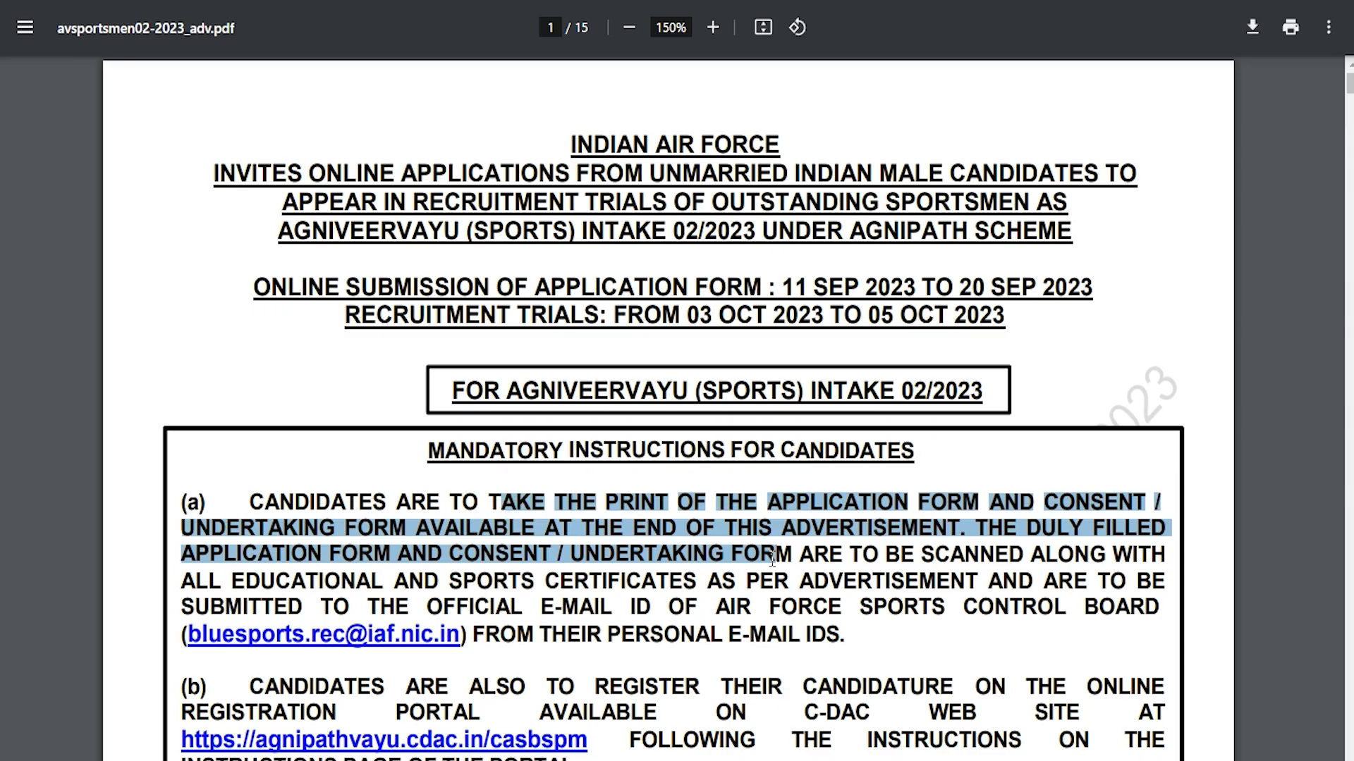
scroll(771, 559, "down", 20)
scroll(587, 375, "up", 20)
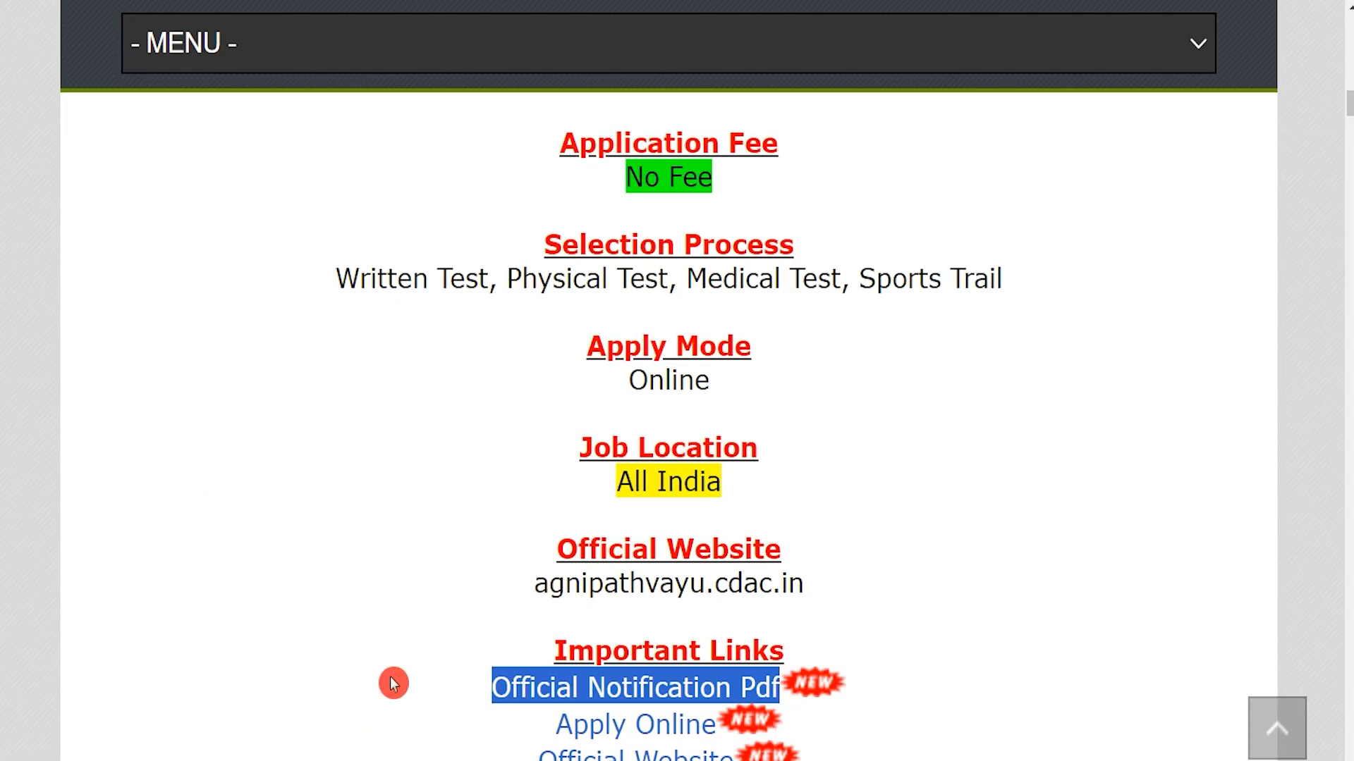
left_click_drag(537, 726, 717, 724)
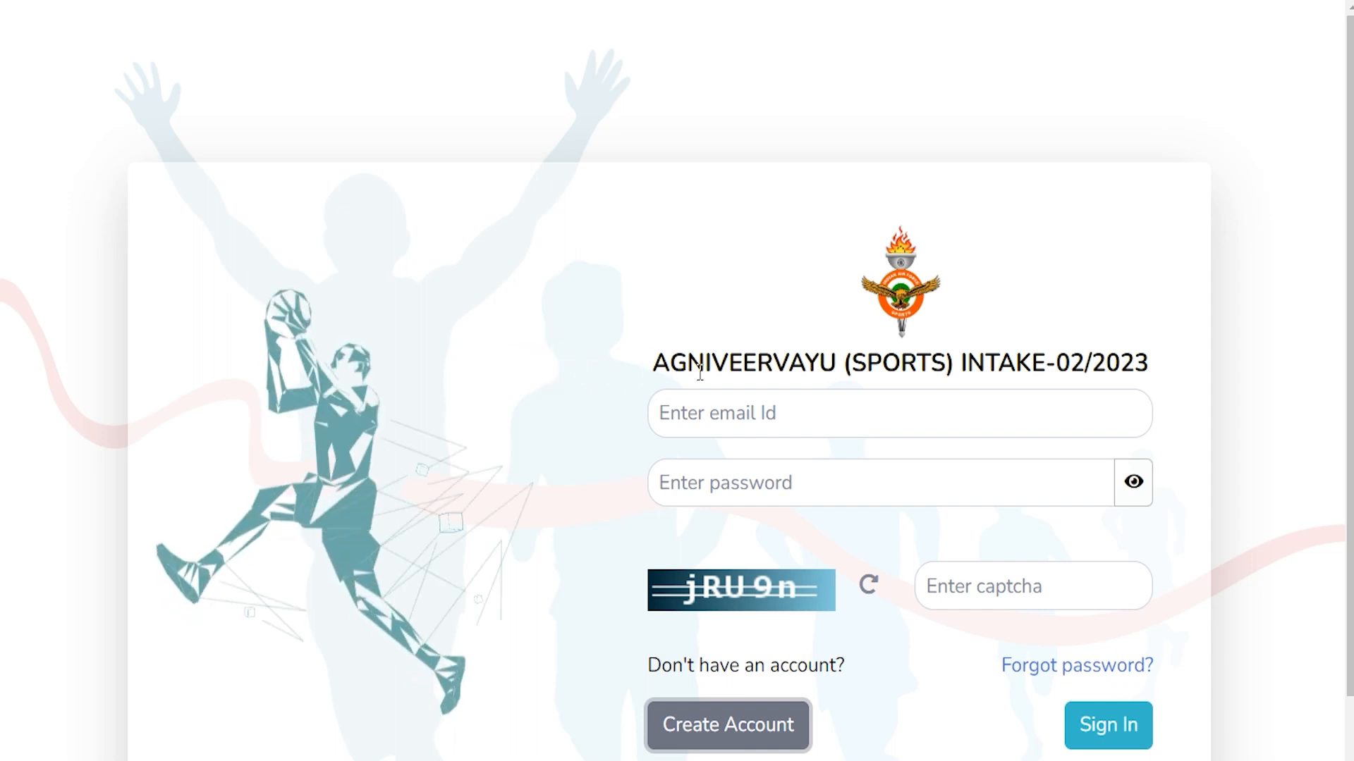
Attempt Sign In with the captcha empty, triggering 'Captcha cannot be blank!'
left_click_drag(1031, 363, 1105, 364)
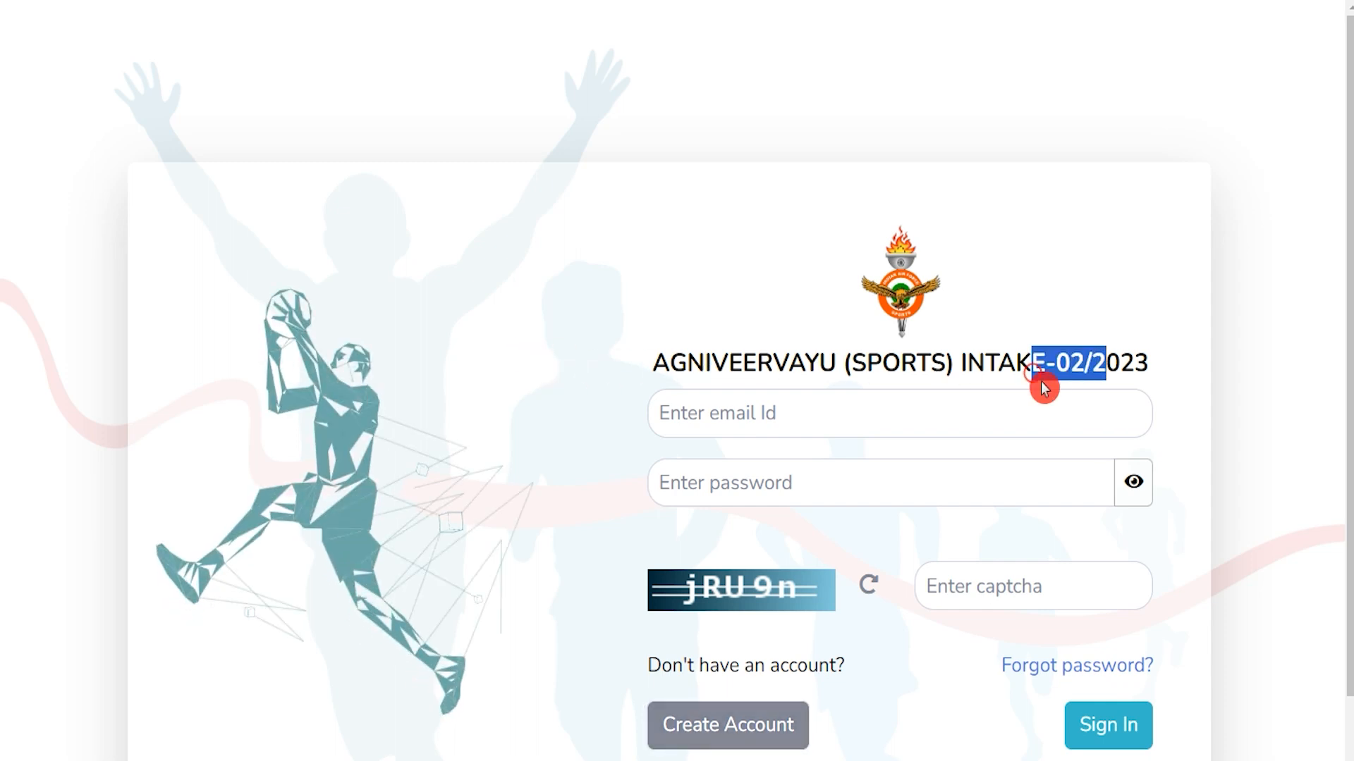
scroll(1041, 382, "down", 2)
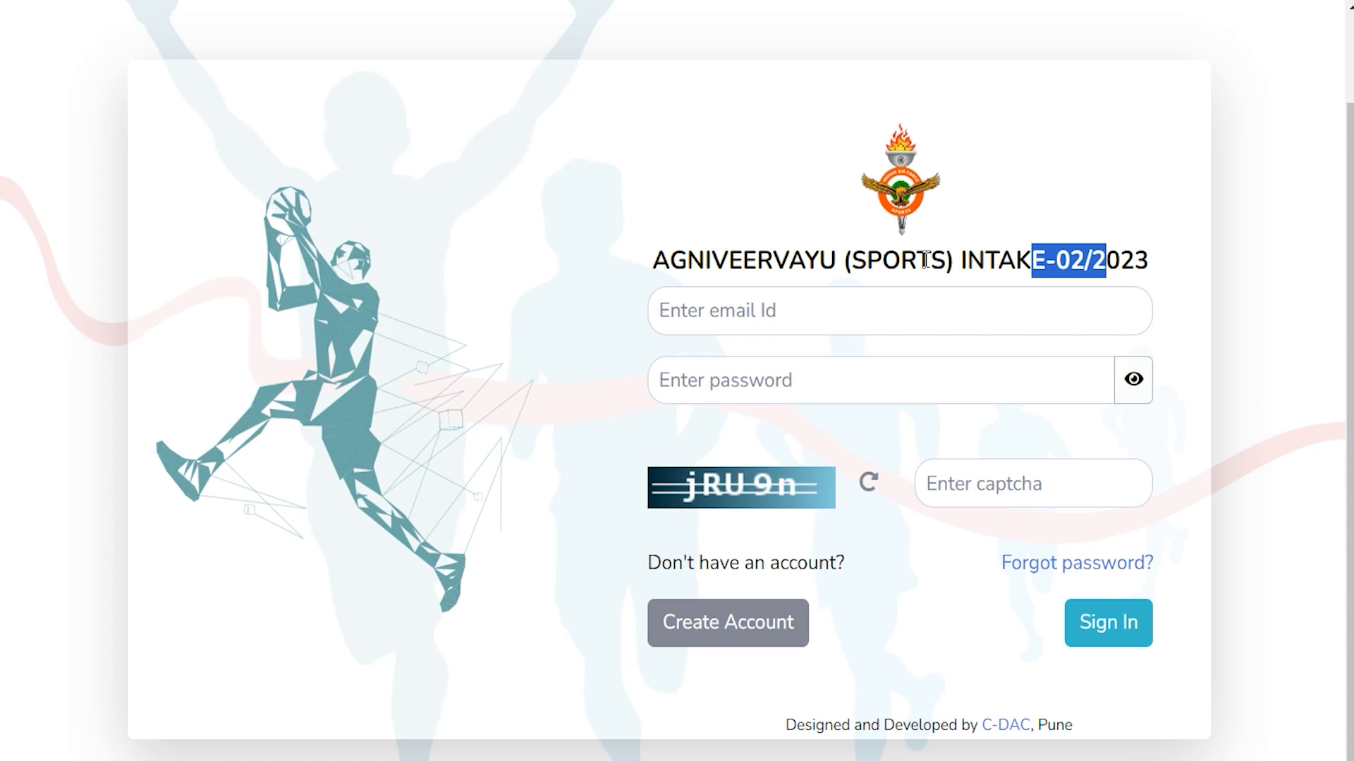
left_click(811, 308)
left_click(739, 378)
left_click(992, 483)
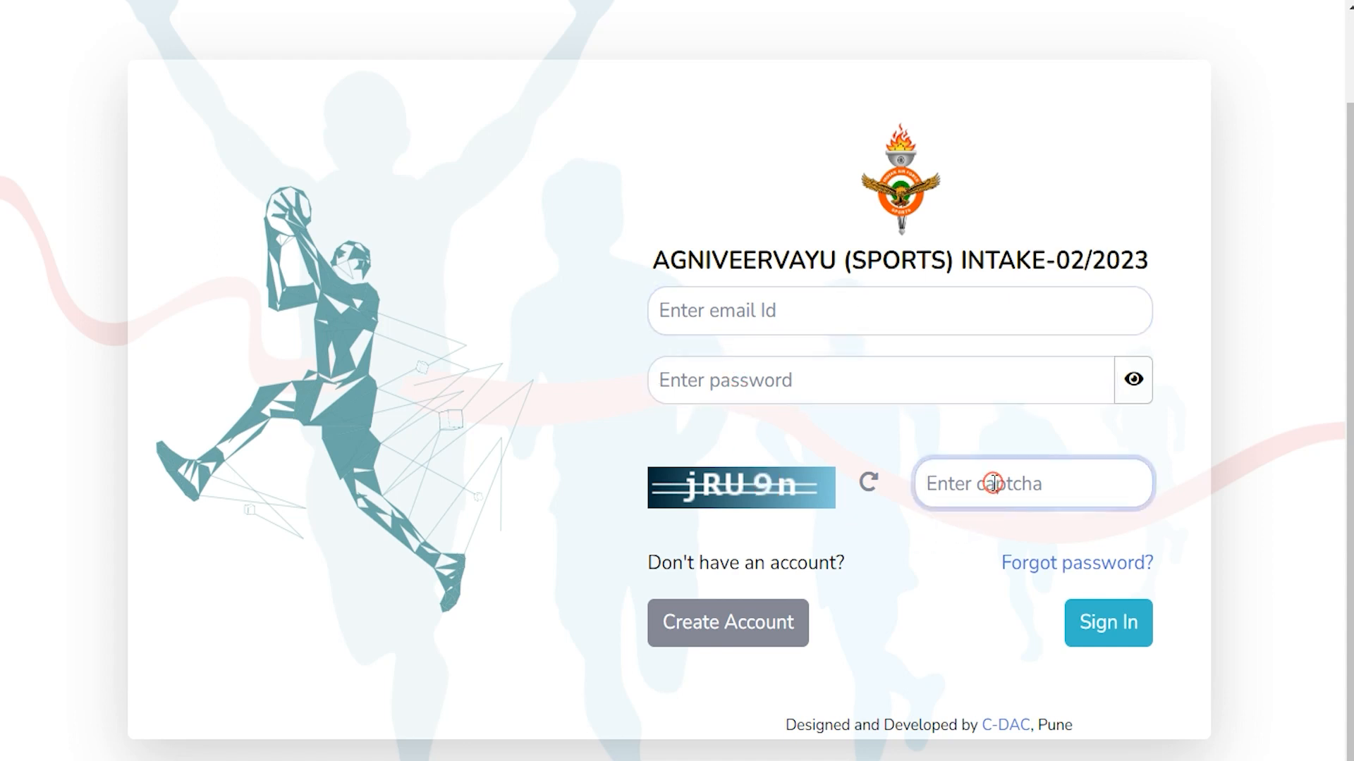
left_click(1115, 647)
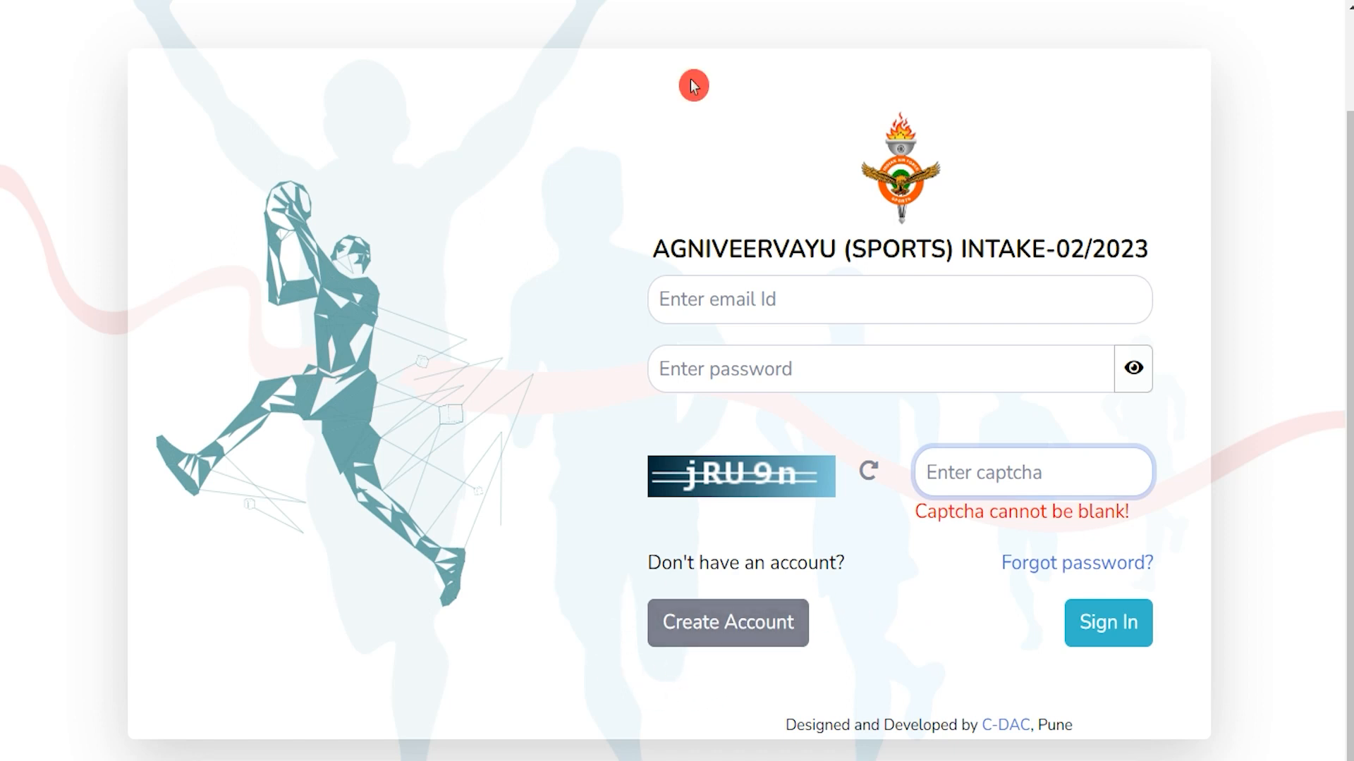
Enter the candidate's first name in the Create an Account Name field
left_click_drag(644, 102, 1038, 100)
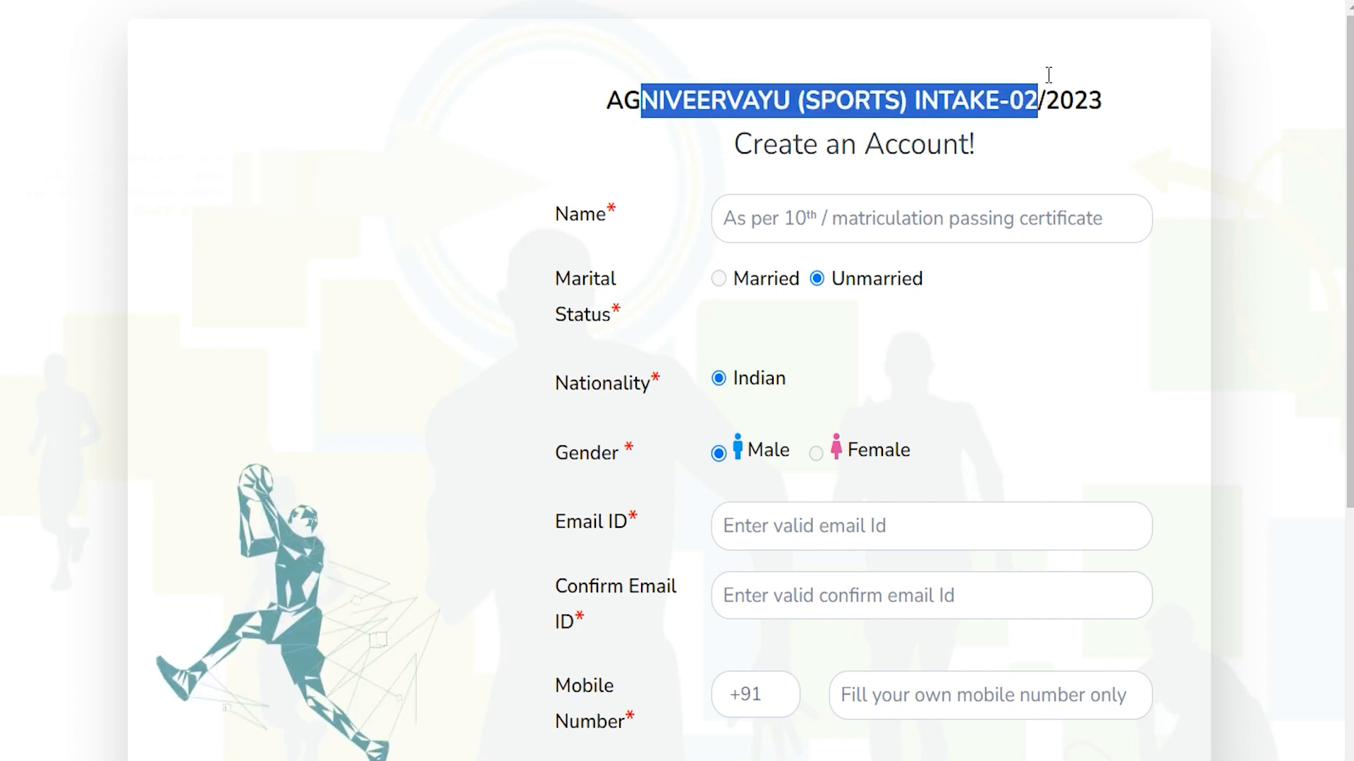
left_click(836, 216)
type("Amit")
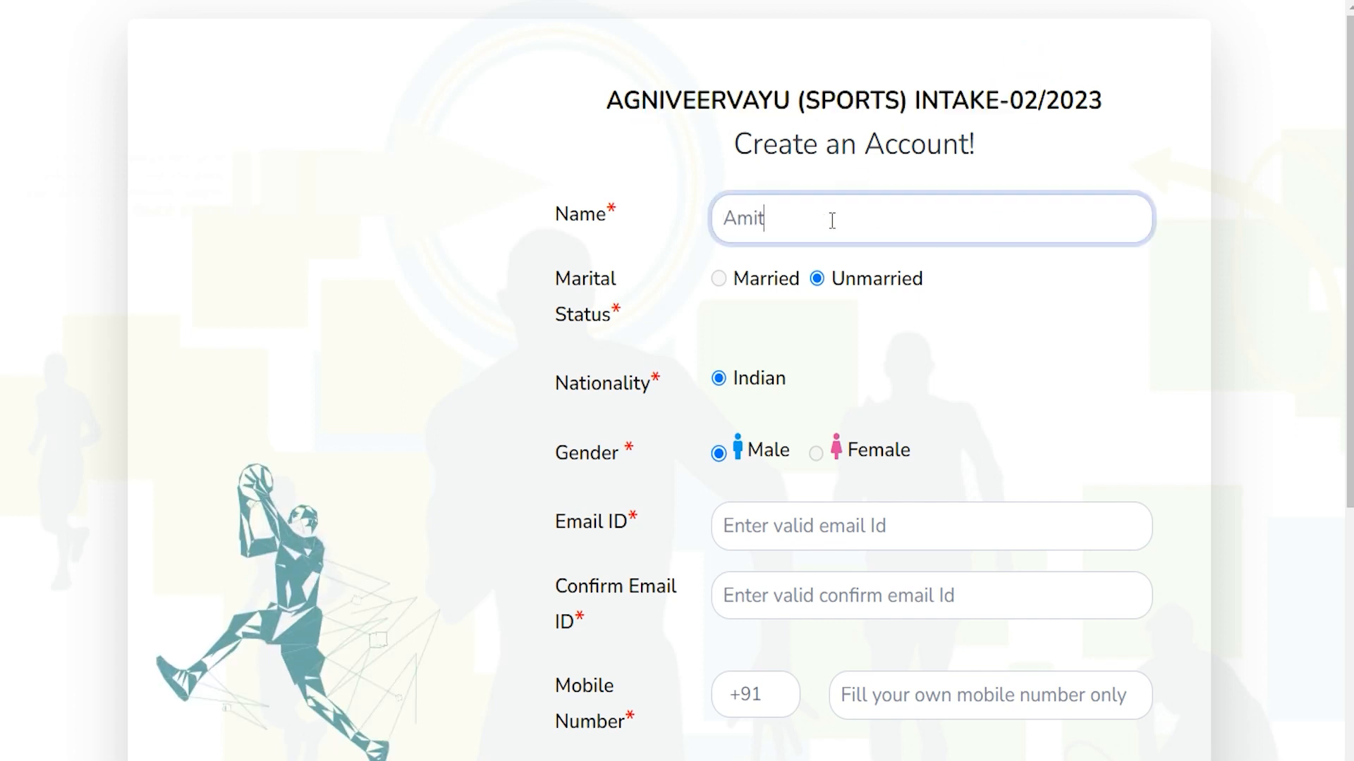
left_click(721, 282)
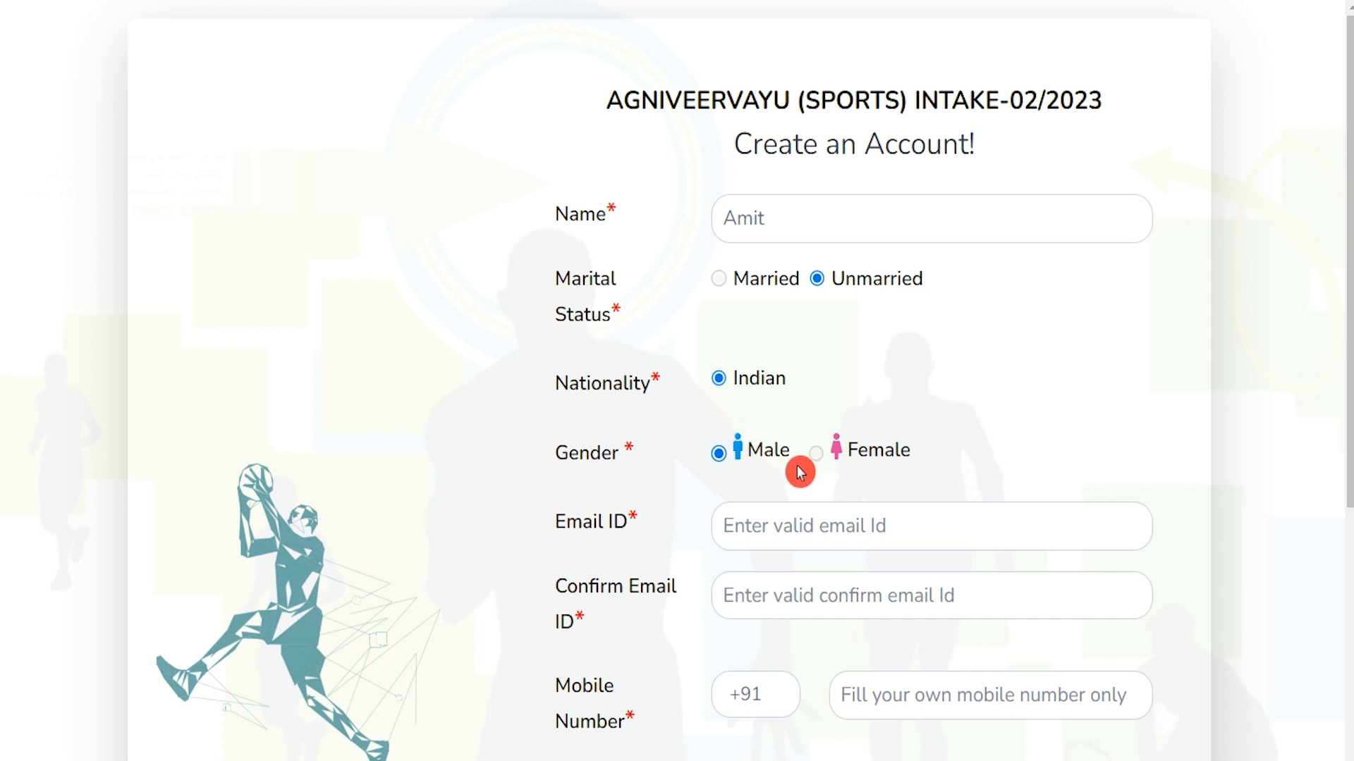
Go through the Email ID, Confirm Email ID and Mobile Number fields to the form's end
left_click(762, 535)
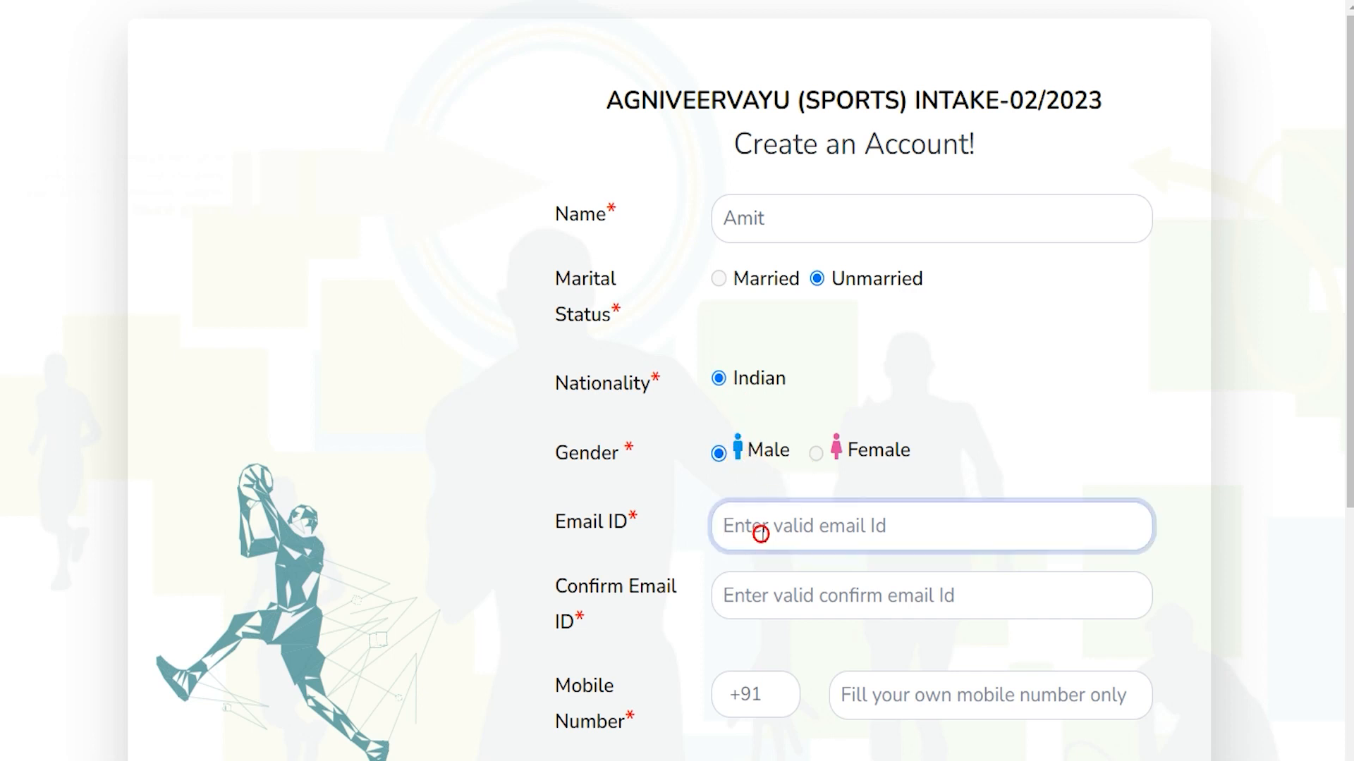
scroll(762, 534, "down", 3)
left_click_drag(569, 384, 662, 380)
left_click(762, 389)
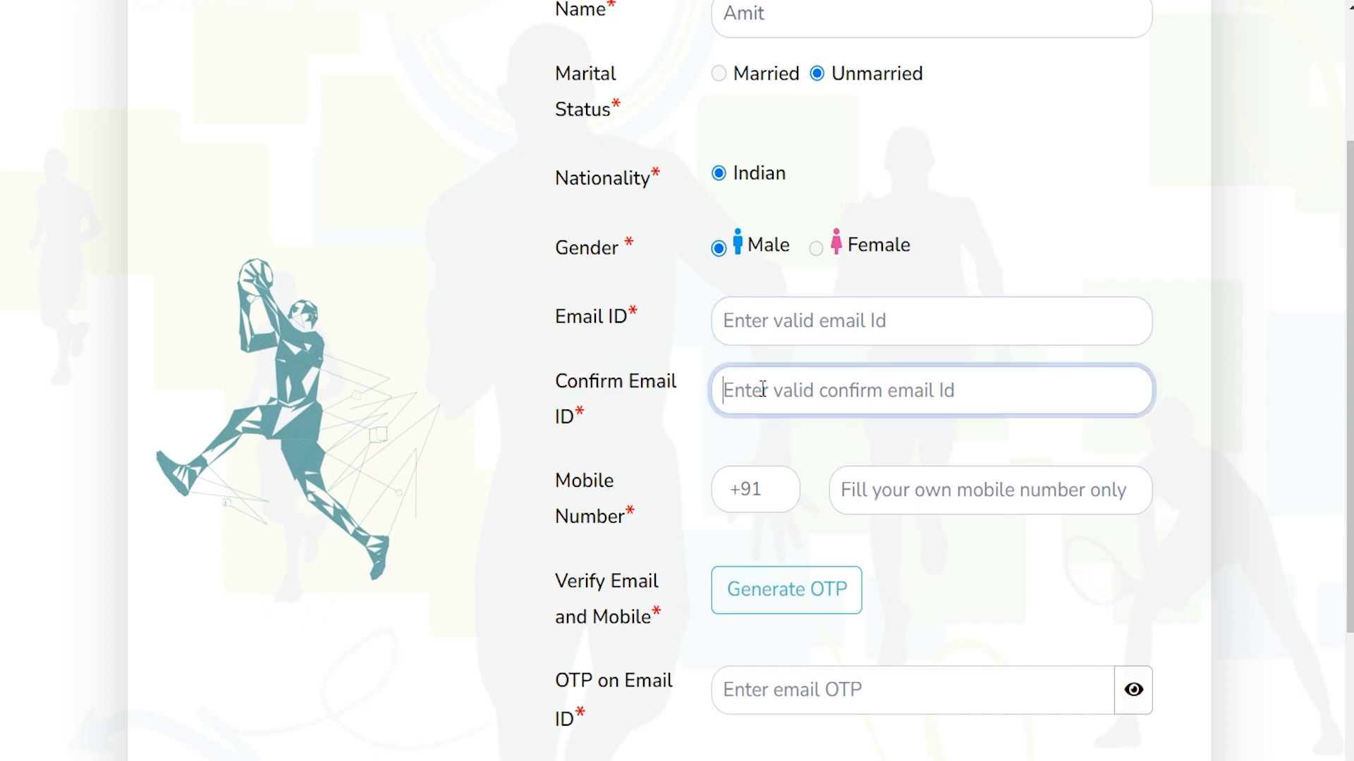
left_click(965, 498)
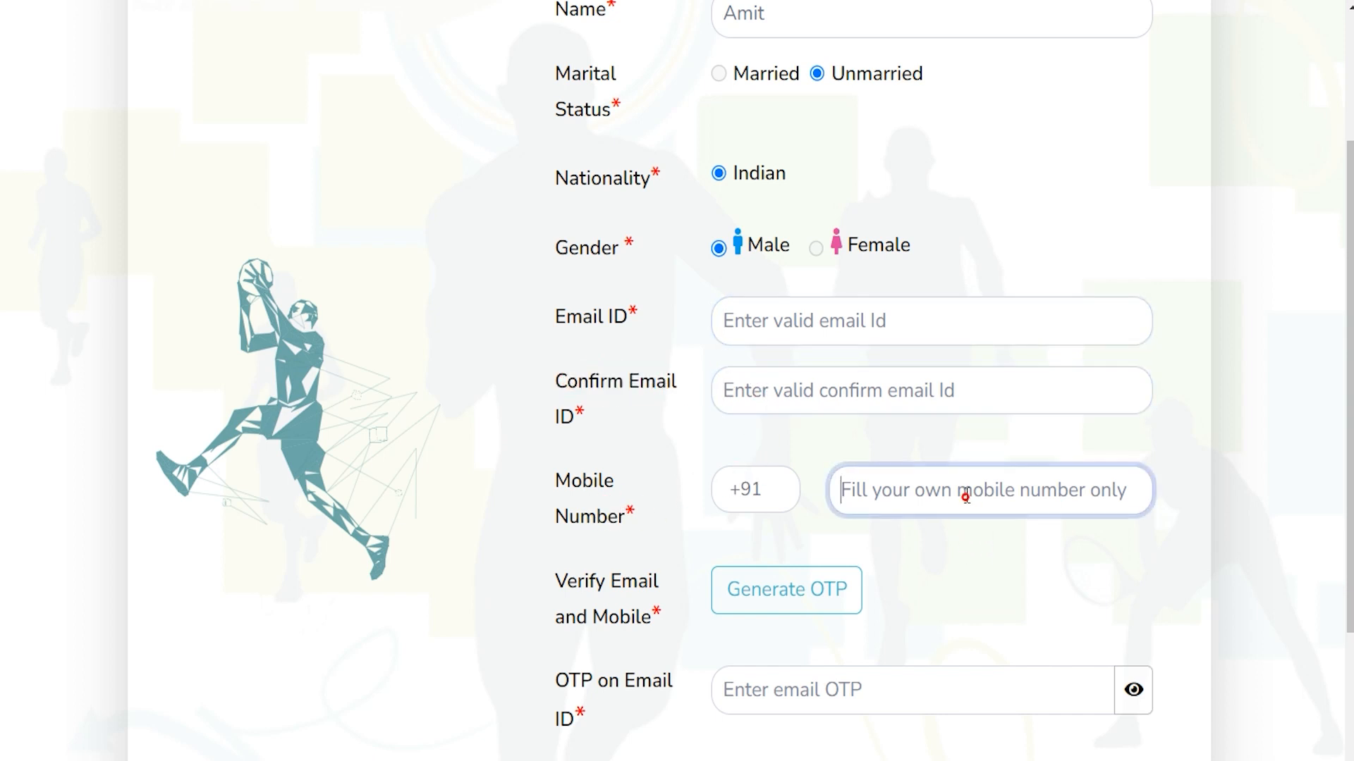
scroll(933, 607, "down", 1)
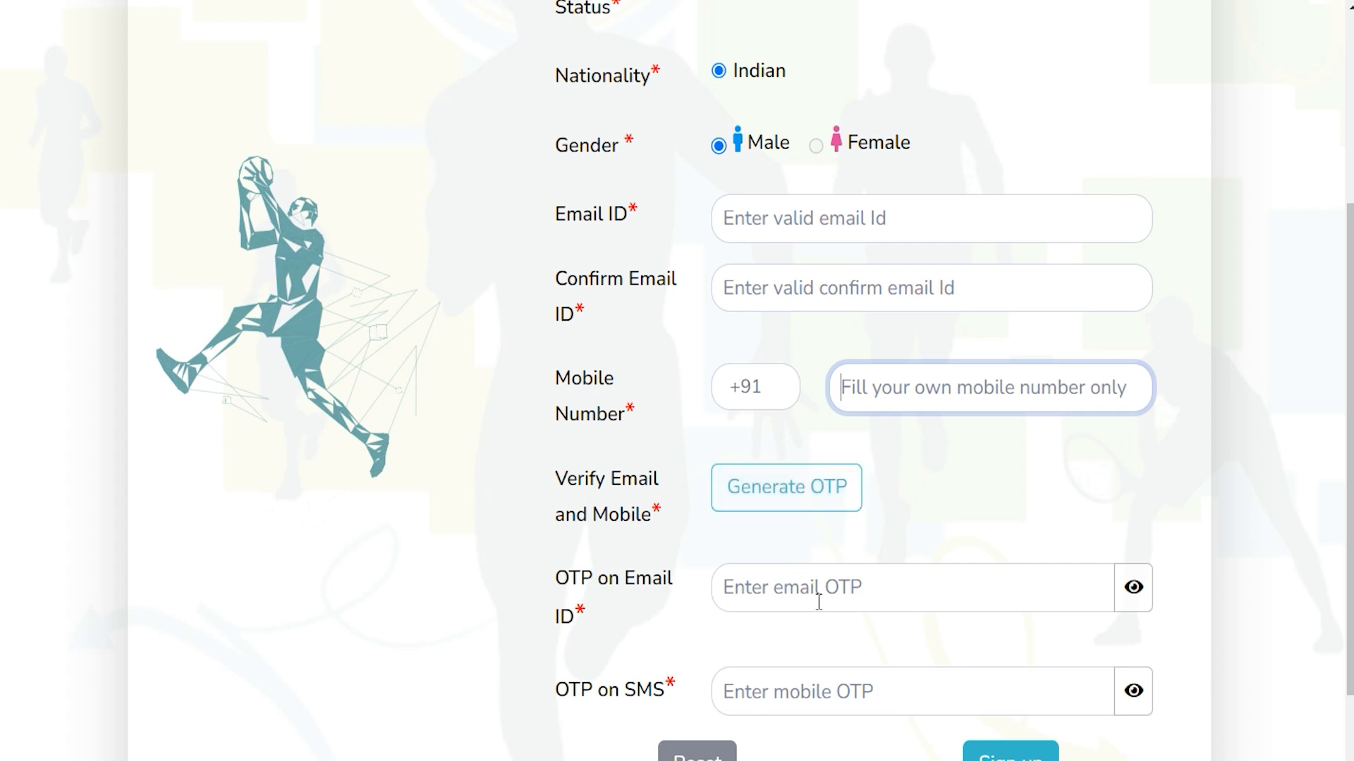
scroll(817, 600, "down", 2)
left_click(973, 663)
Submit the sign-up form and dismiss the Success message to return to login
left_click(1037, 635)
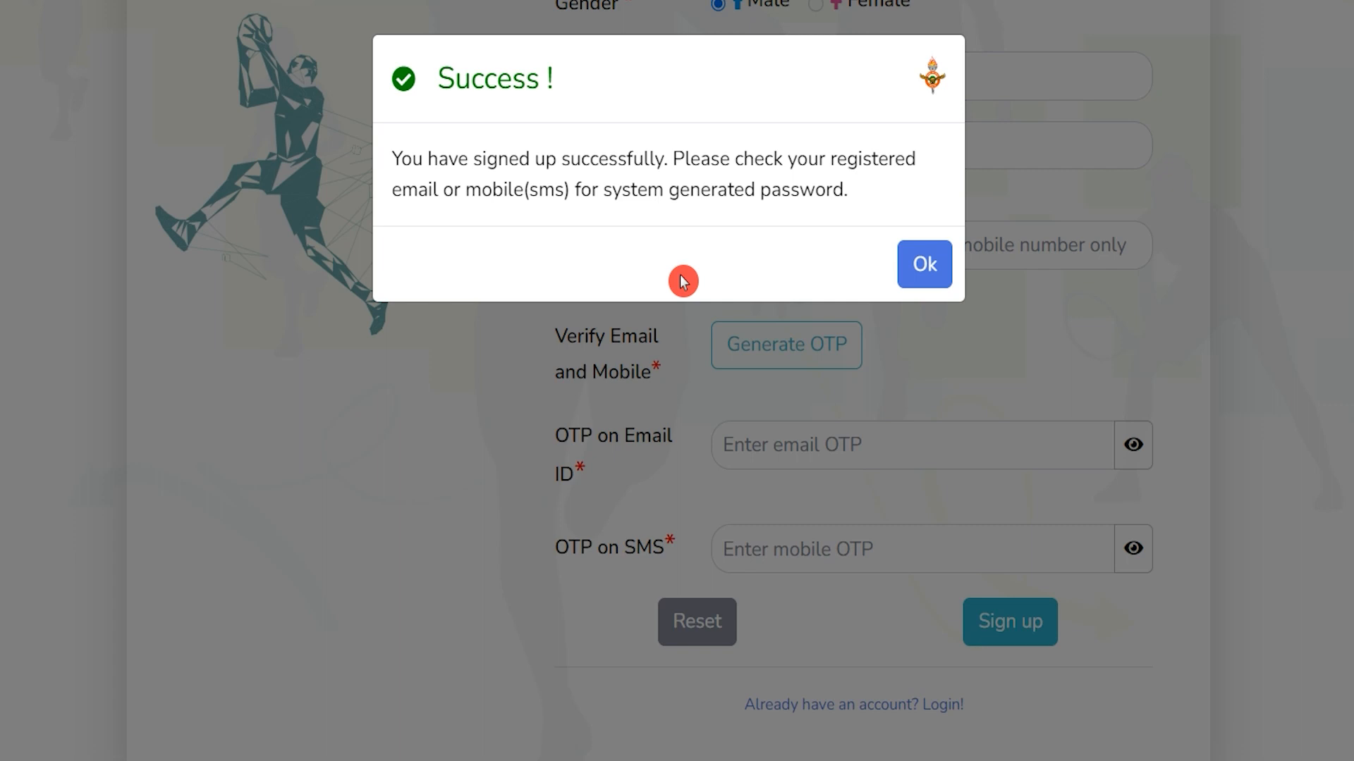
left_click(921, 281)
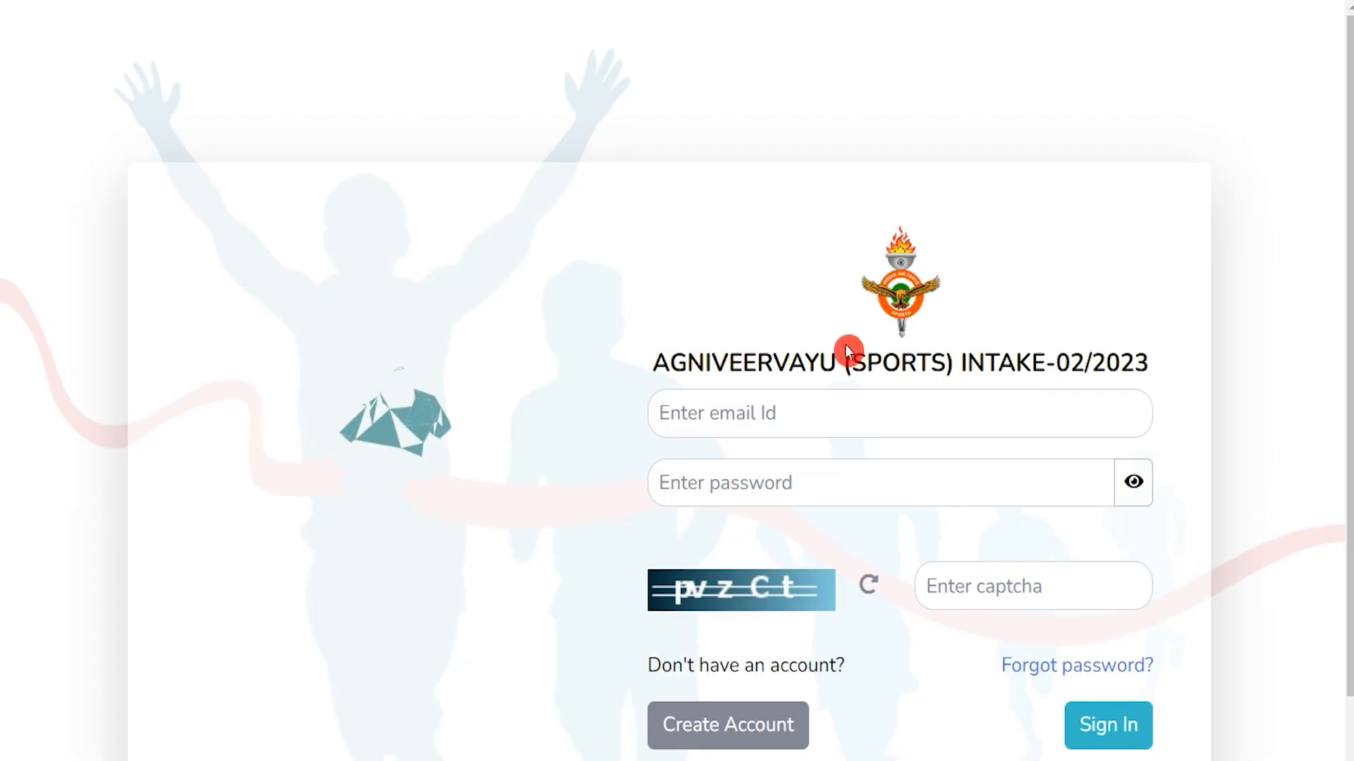
Fill the login email, system-generated password and captcha for the new account
left_click(769, 414)
scroll(772, 420, "down", 2)
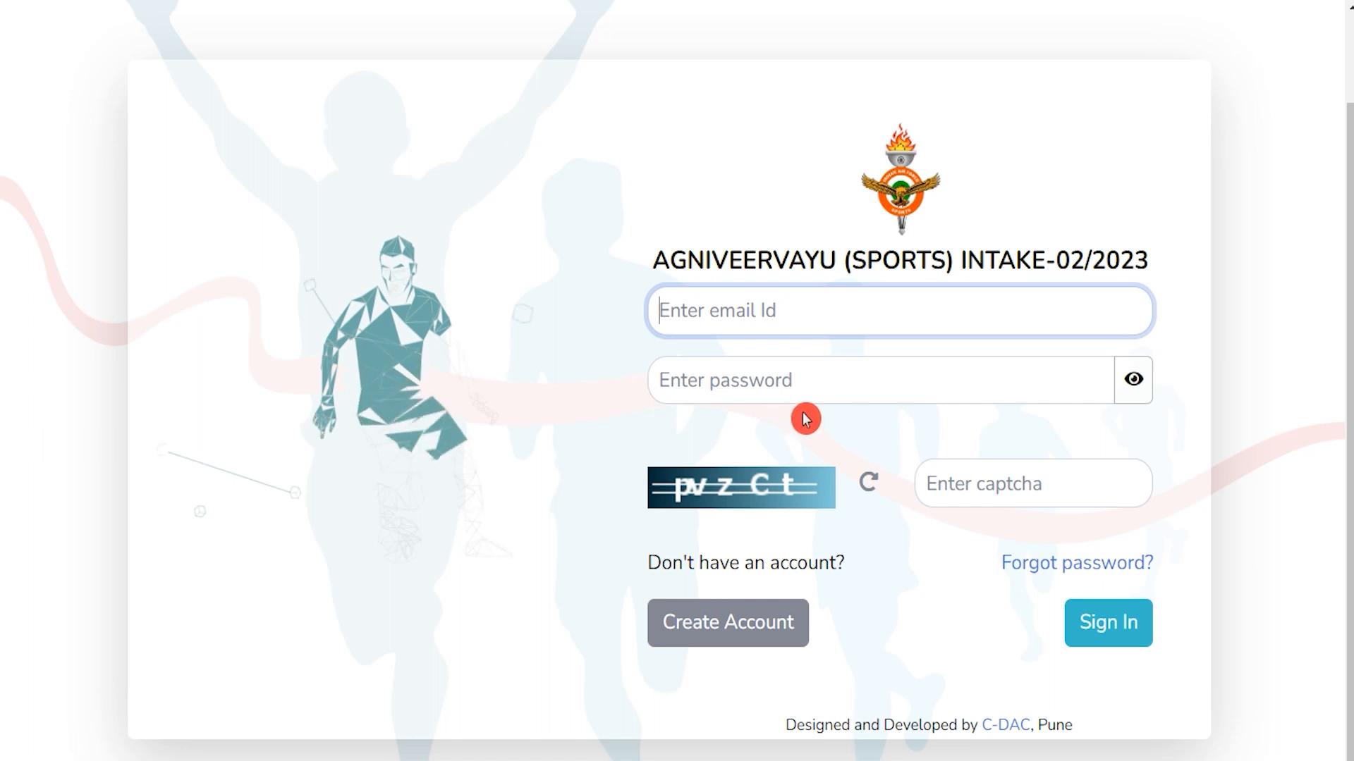
left_click(810, 381)
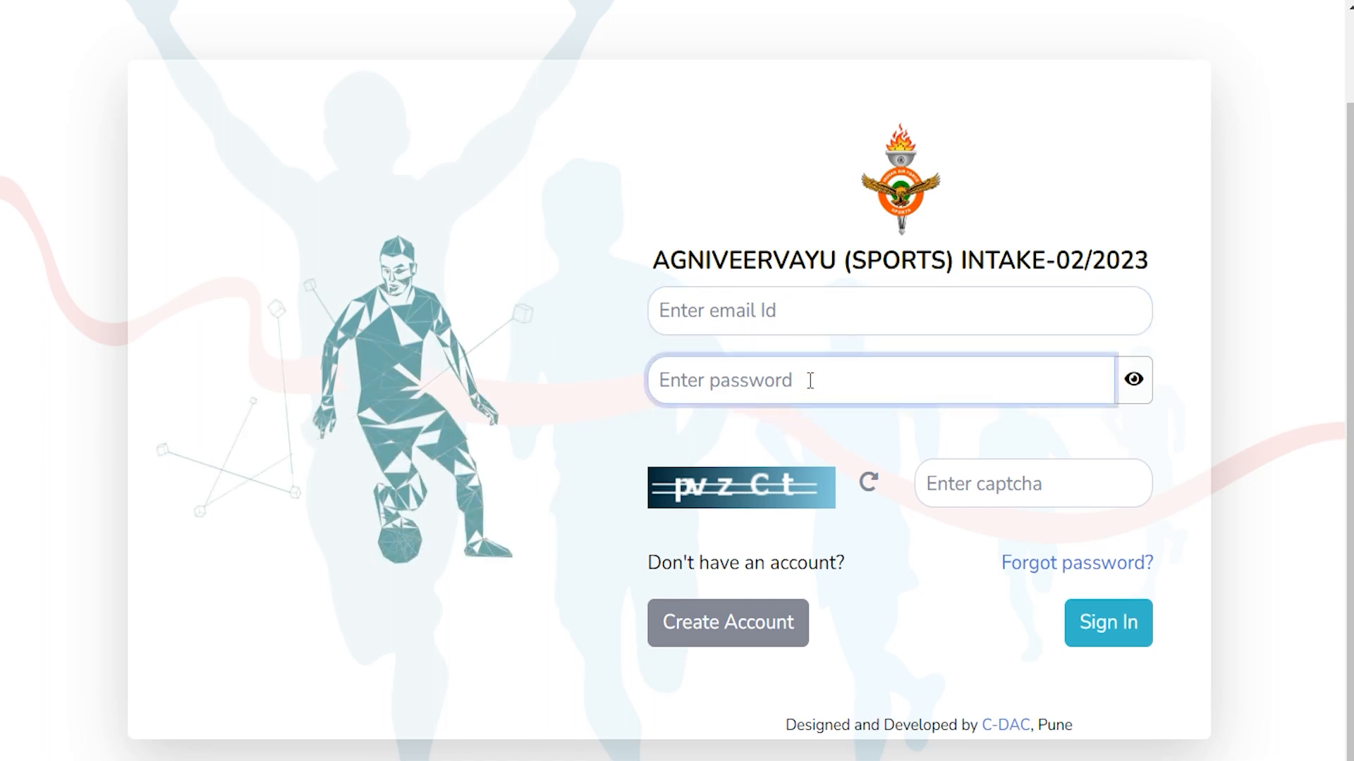
left_click(971, 484)
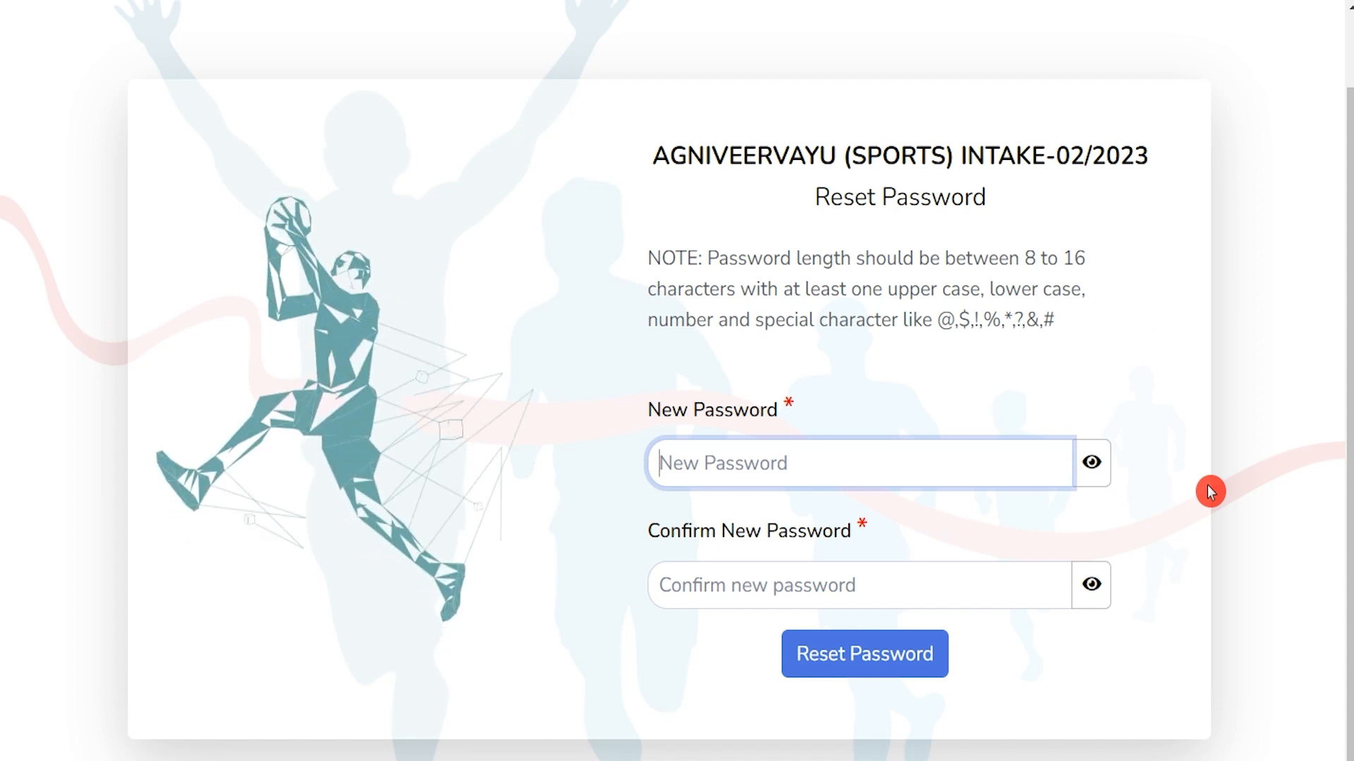
Note the 8–16 character rule and fill the New and Confirm New Password fields
left_click_drag(1027, 258, 1087, 259)
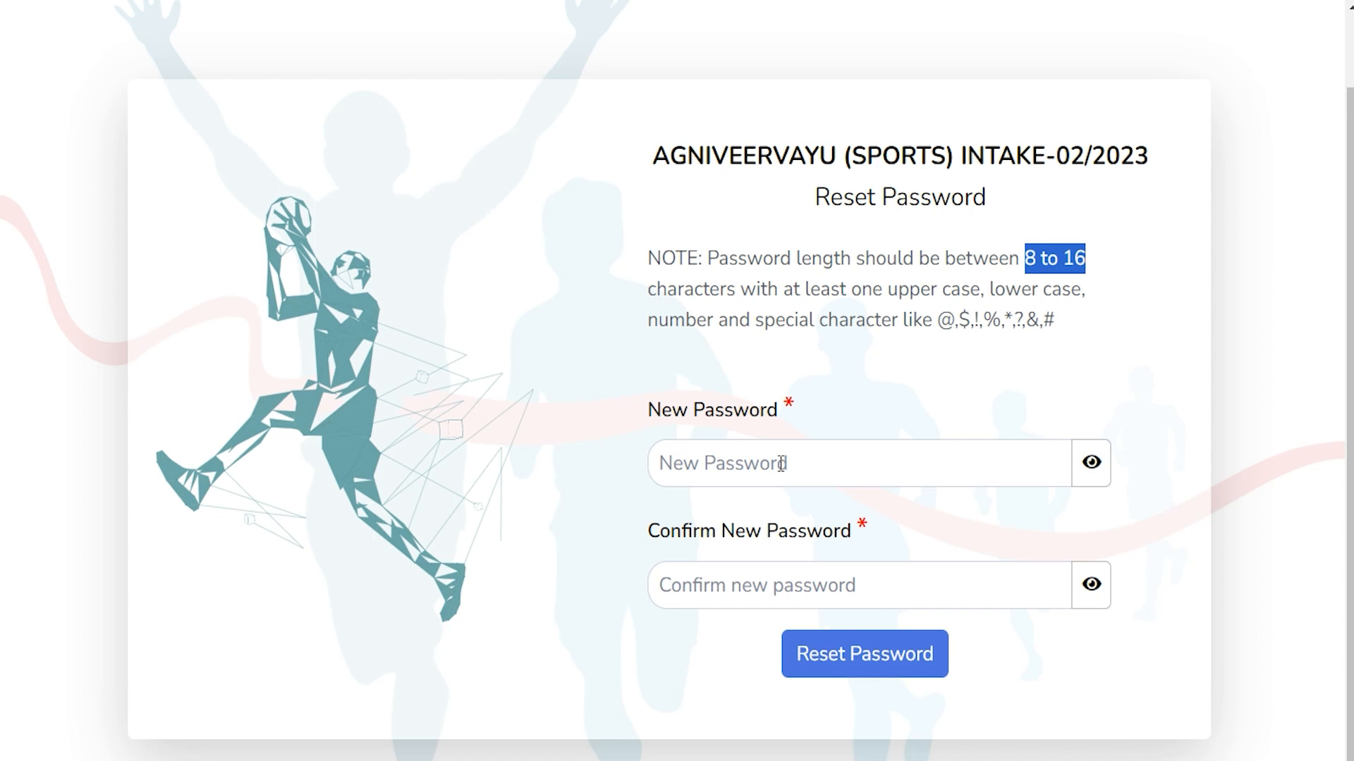
left_click(730, 586)
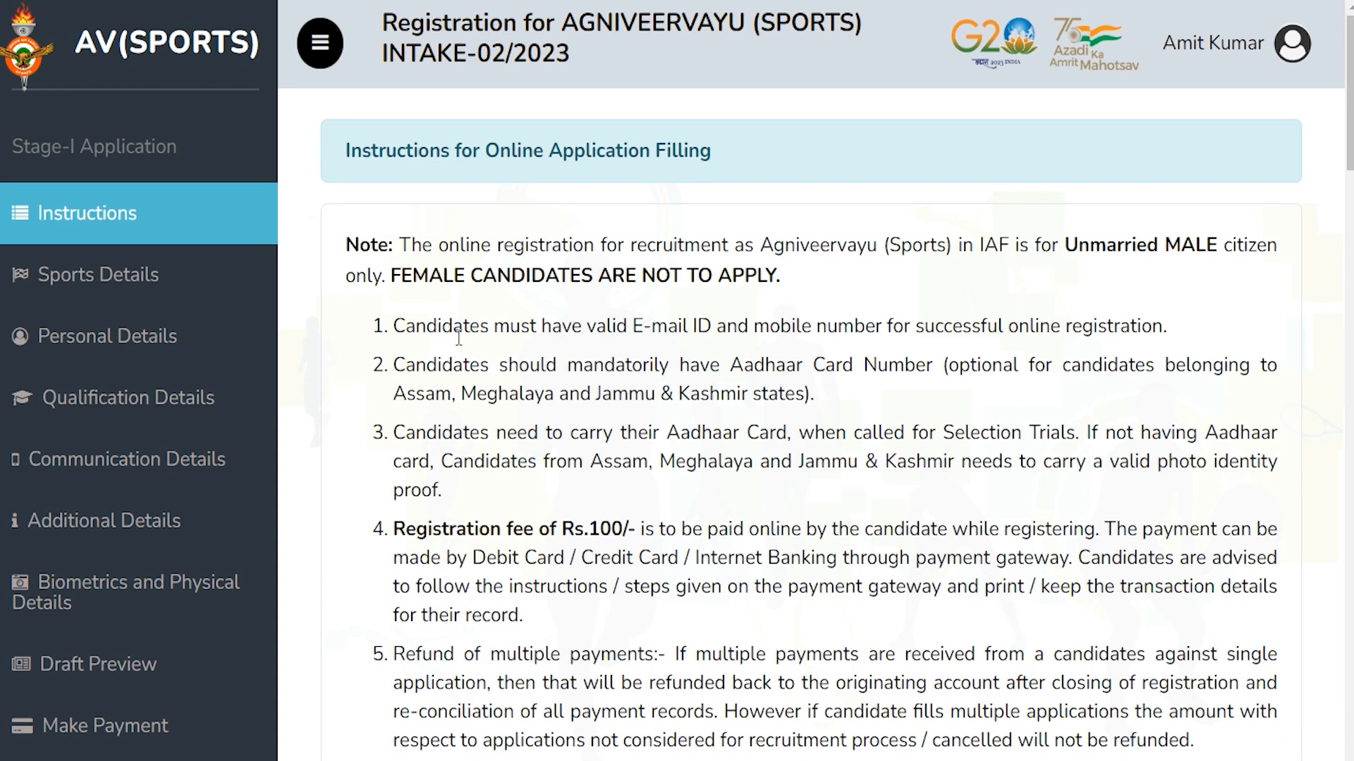
Scroll to the end of the Instructions and continue to the registration form
scroll(458, 339, "down", 15)
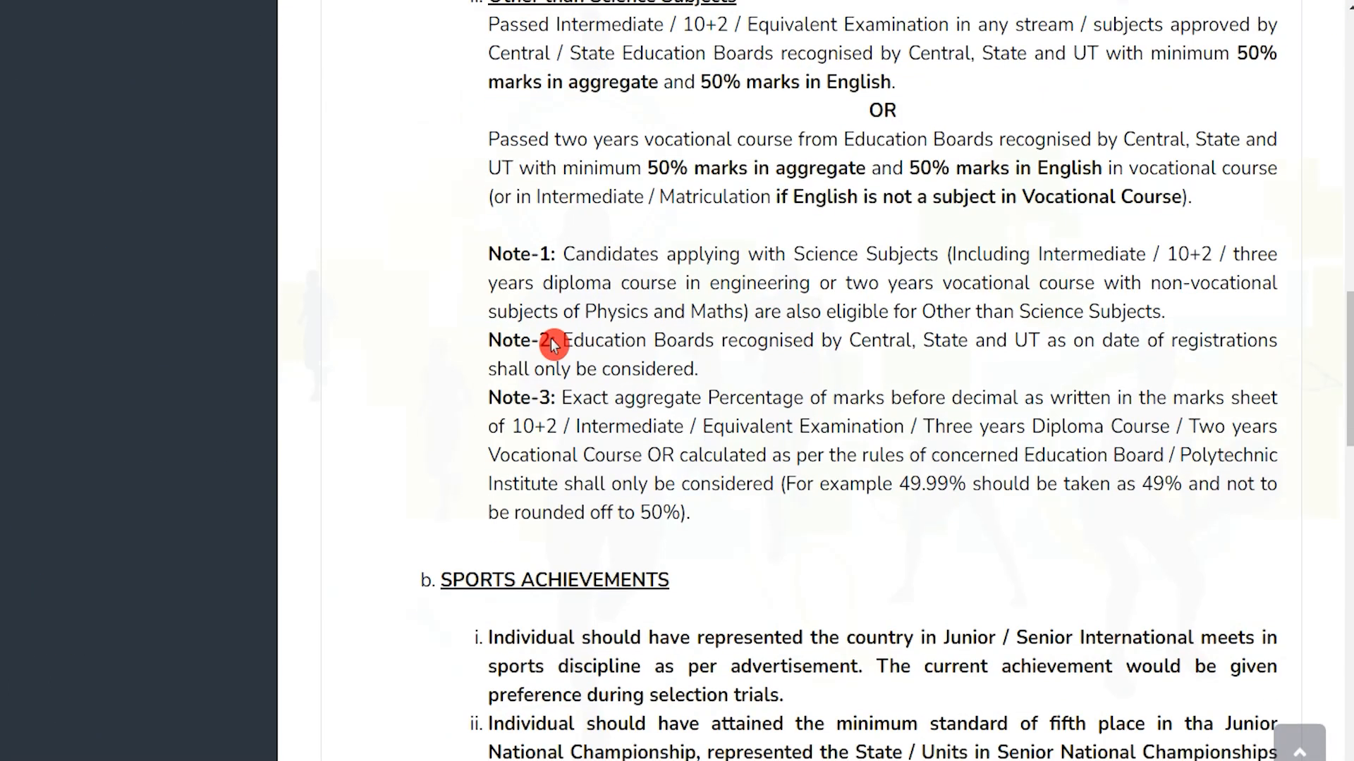
scroll(553, 339, "down", 15)
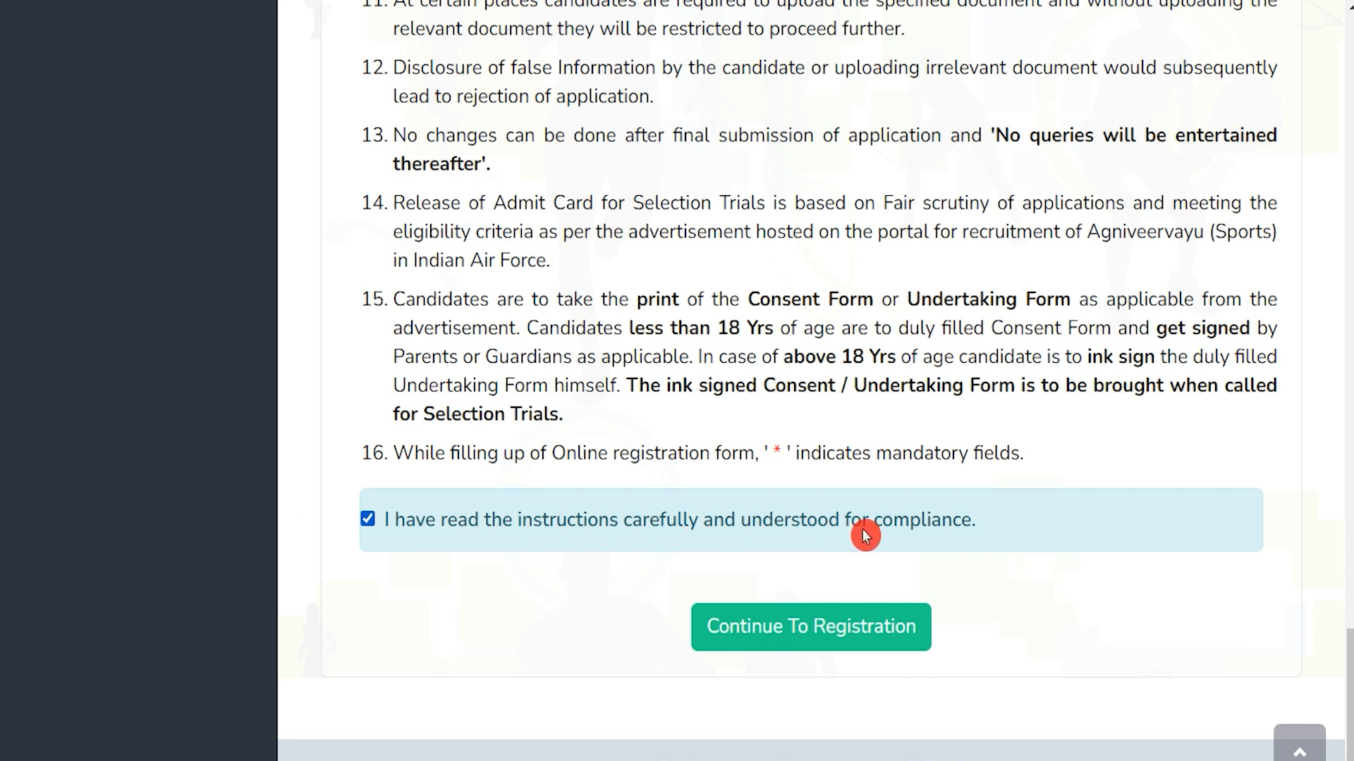
left_click(846, 634)
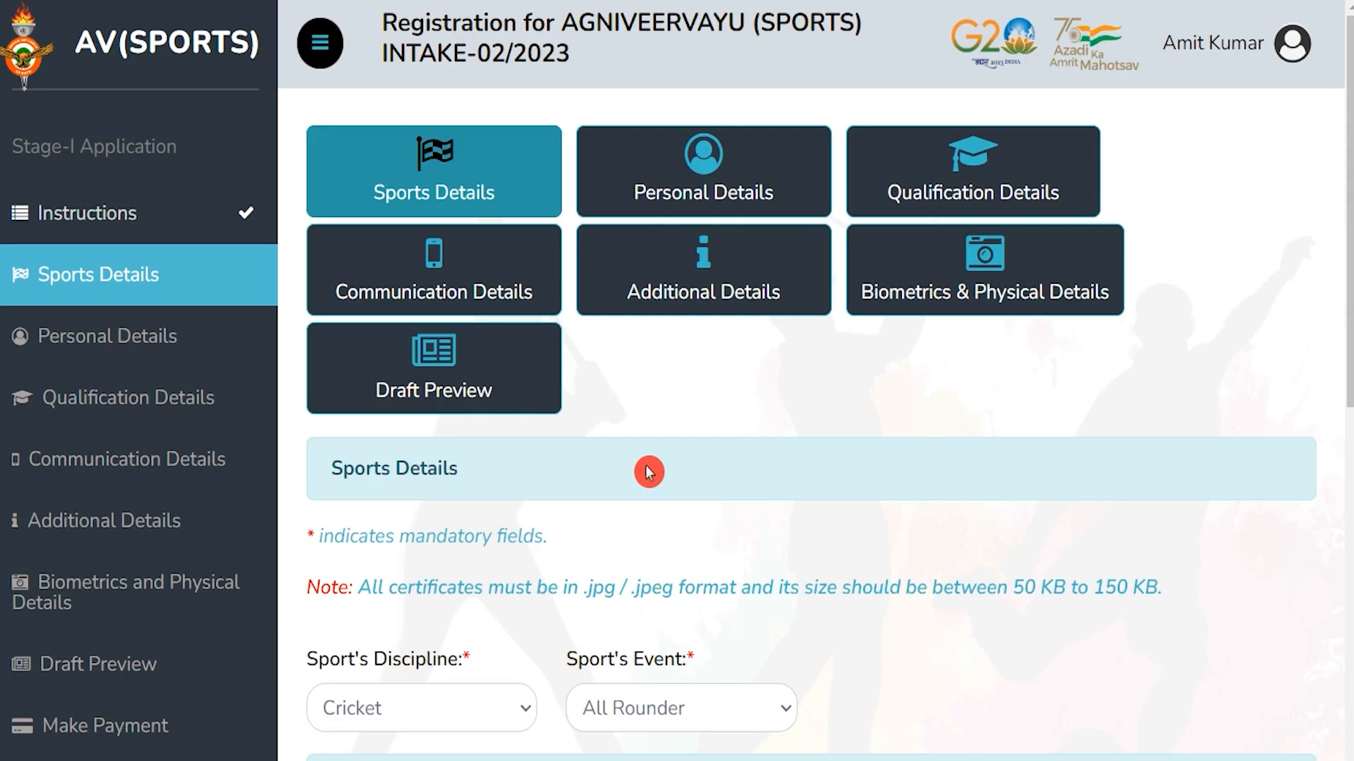
Choose Cricket, All Rounder, U-19, 2020 and Uttar Pradesh in the sports dropdowns
scroll(647, 468, "down", 4)
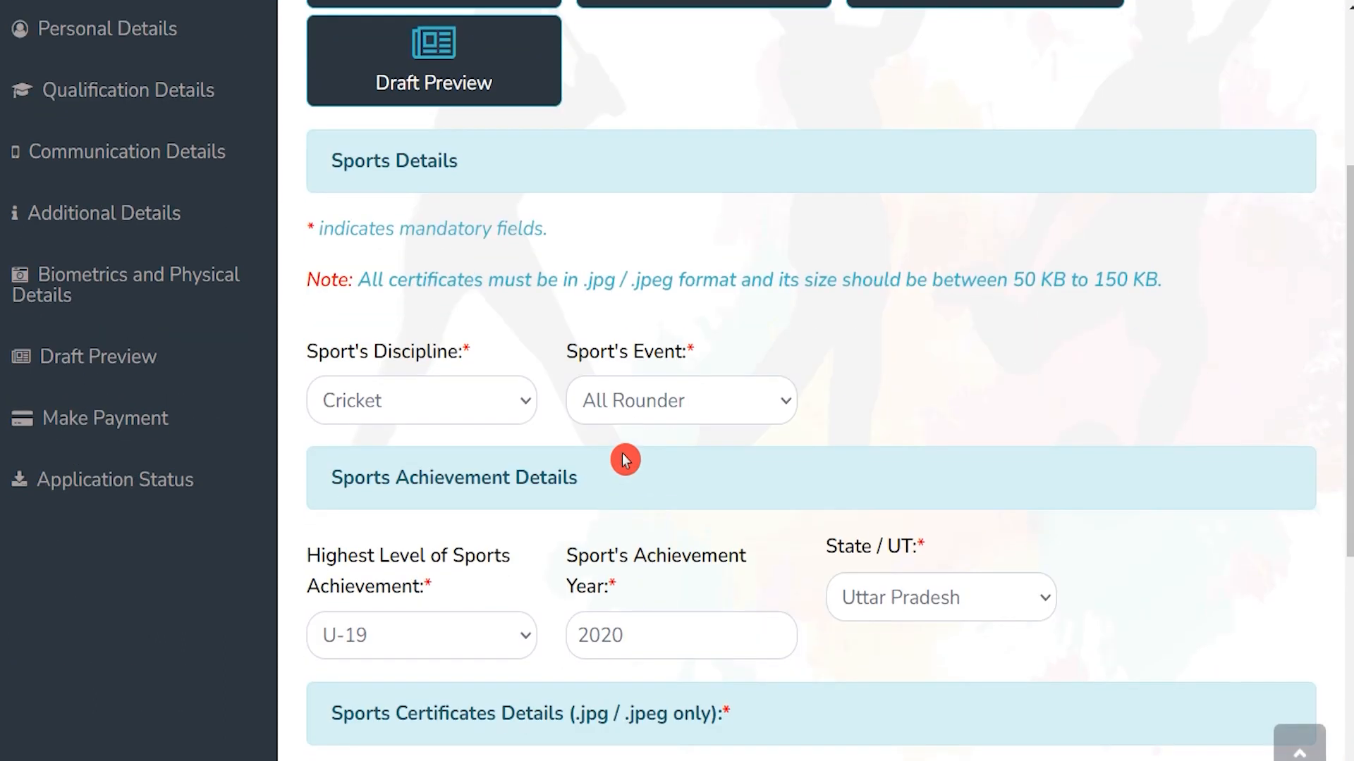
left_click(493, 410)
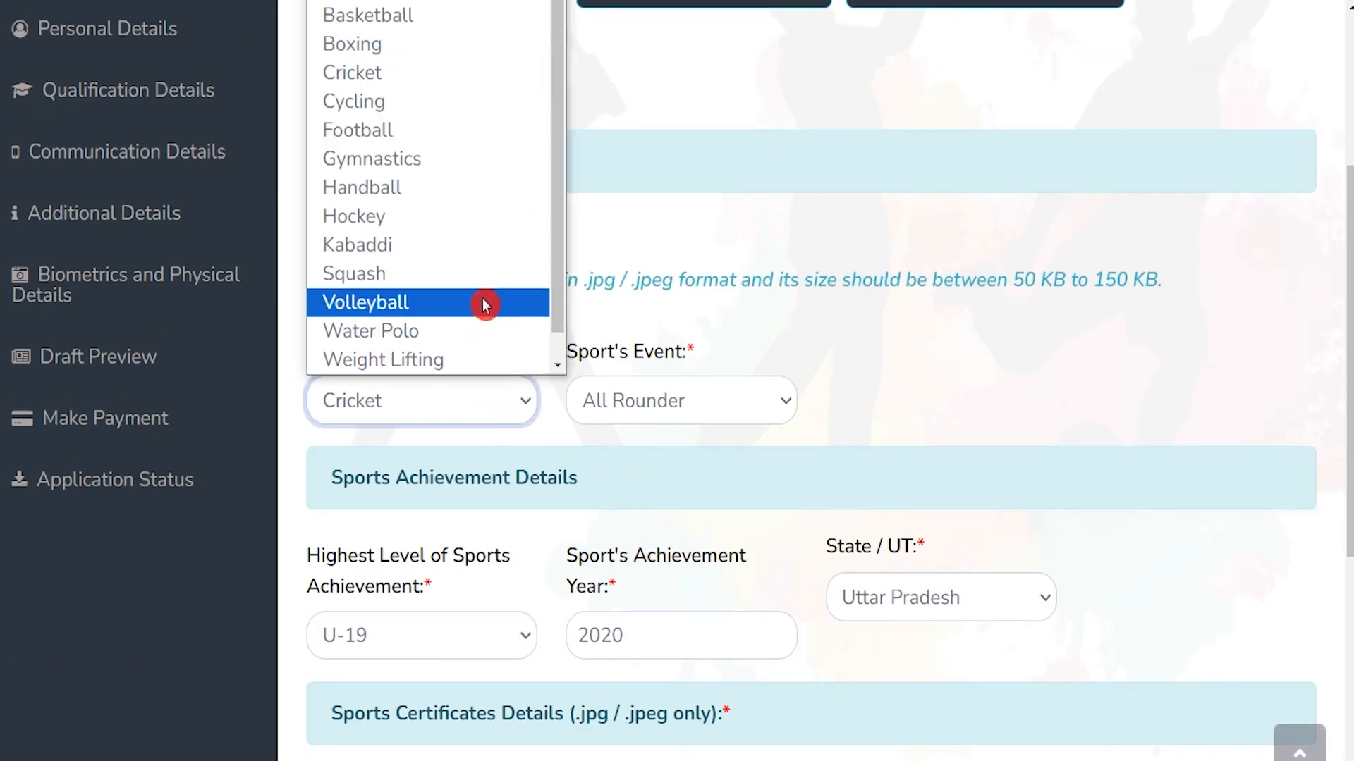
left_click(367, 81)
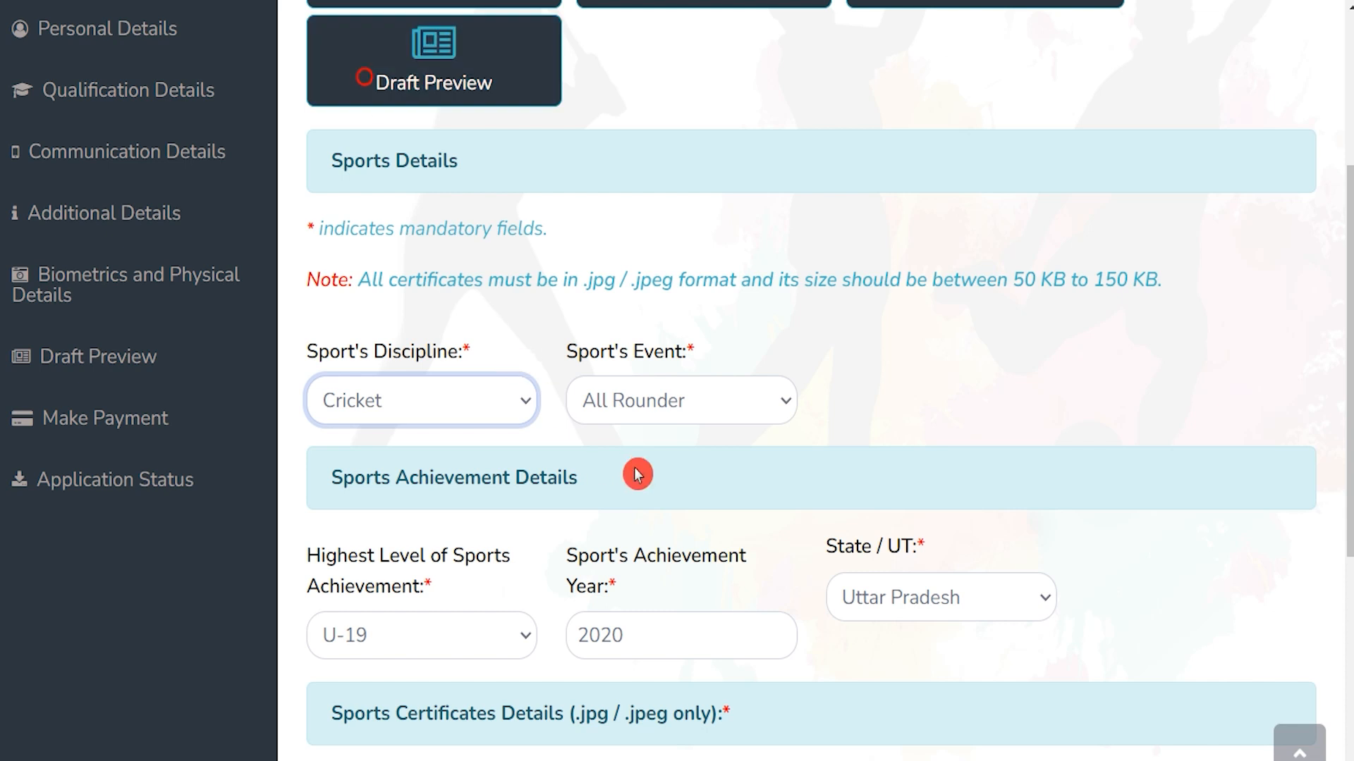
left_click(670, 398)
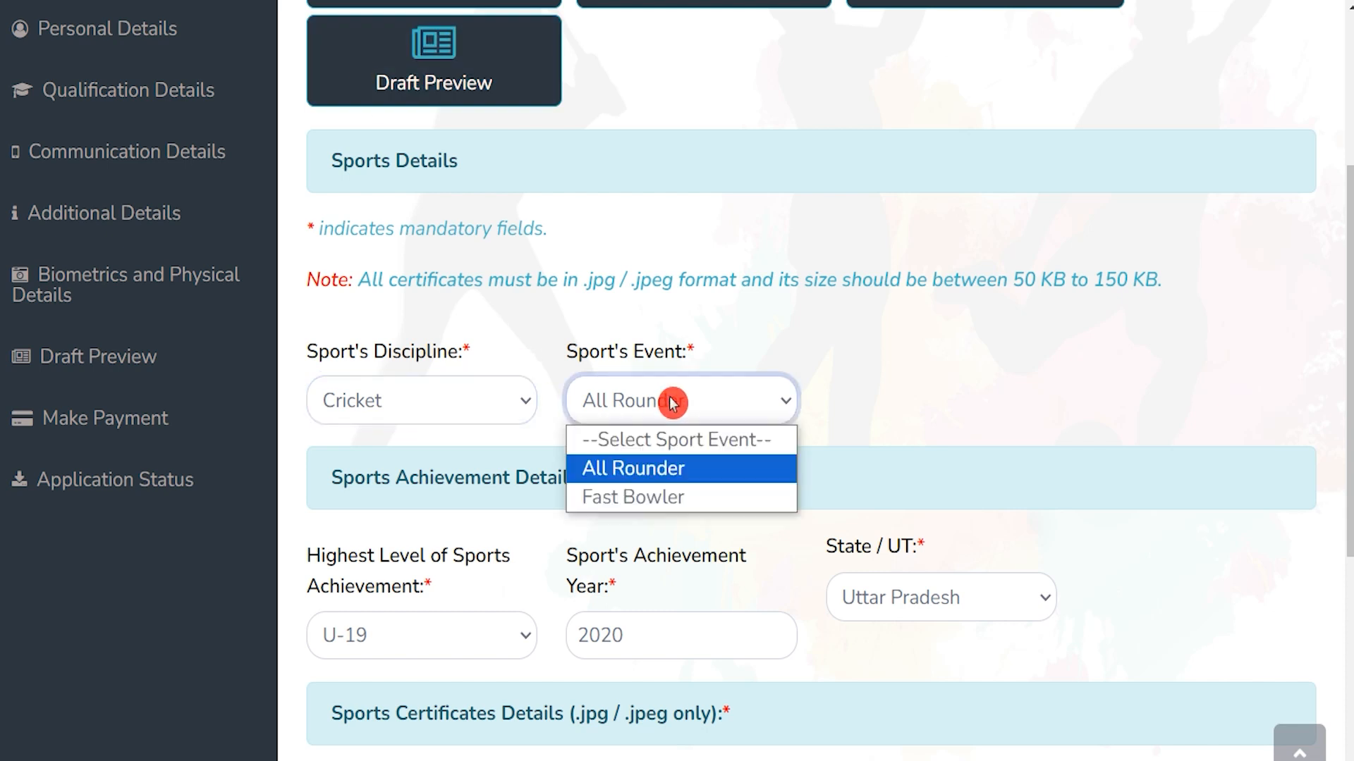
left_click(670, 402)
scroll(414, 586, "down", 3)
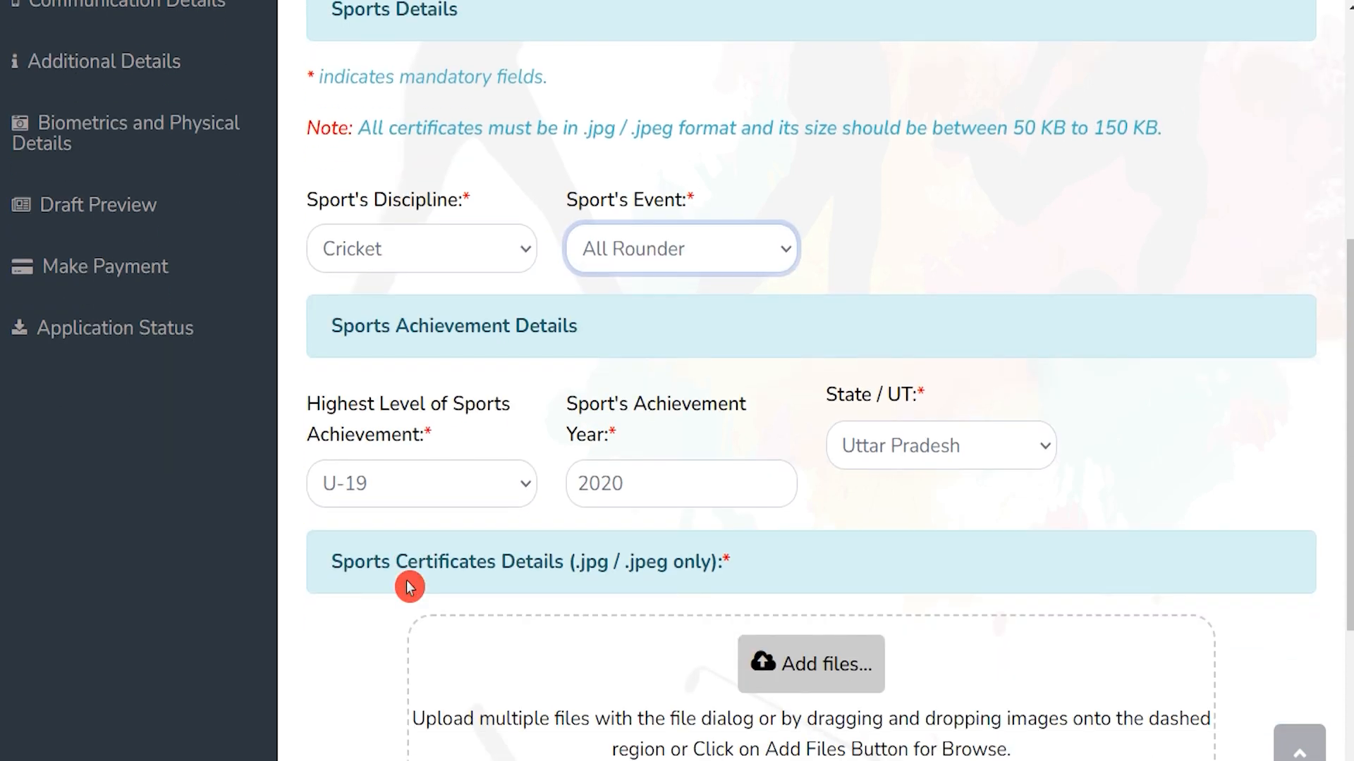
left_click(405, 434)
left_click(406, 433)
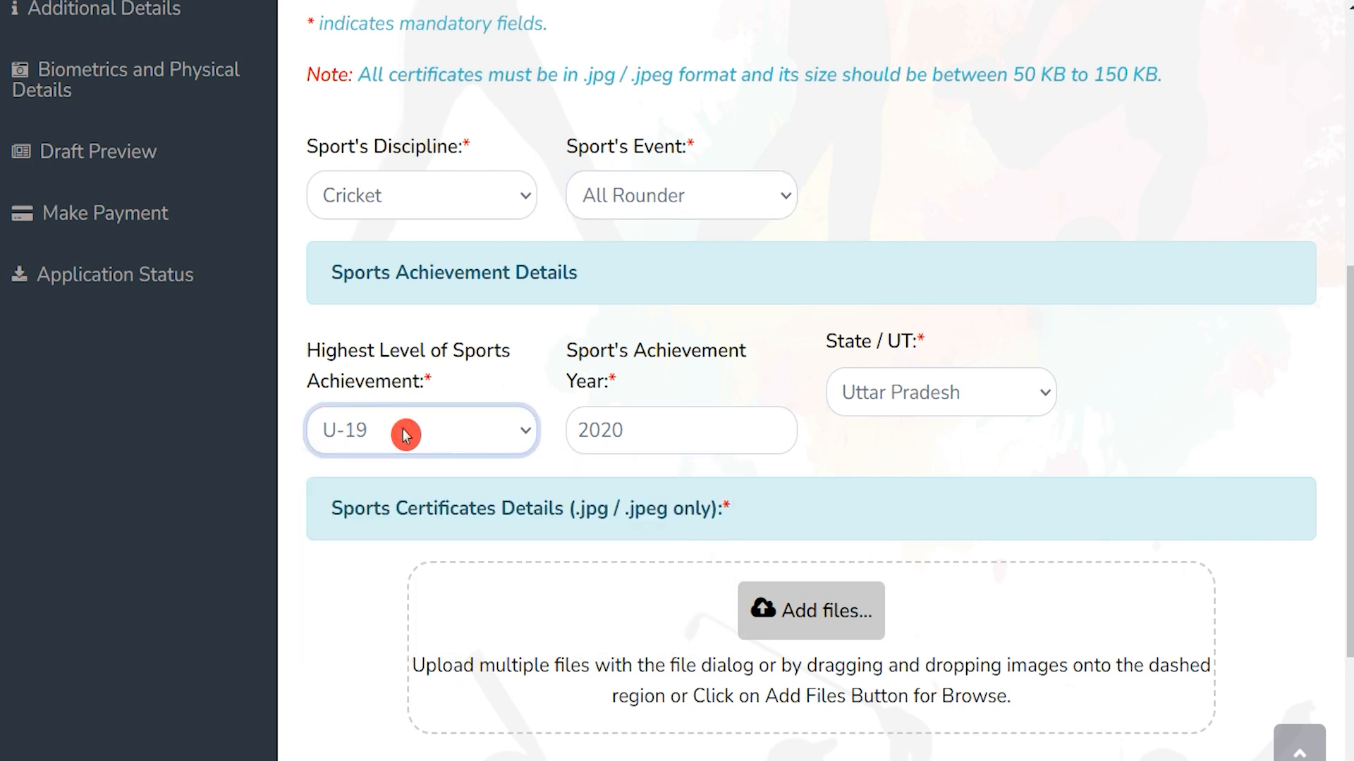
left_click(668, 430)
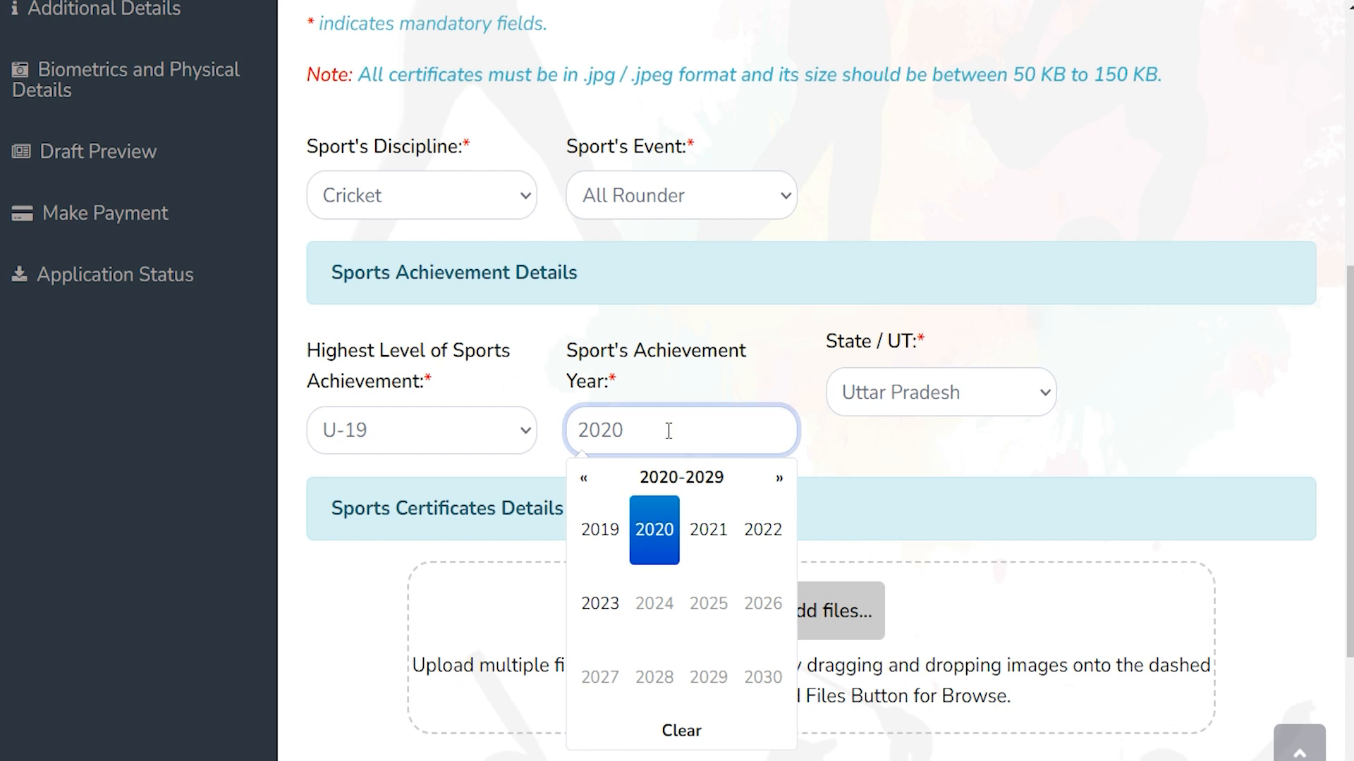
left_click(963, 398)
left_click(963, 399)
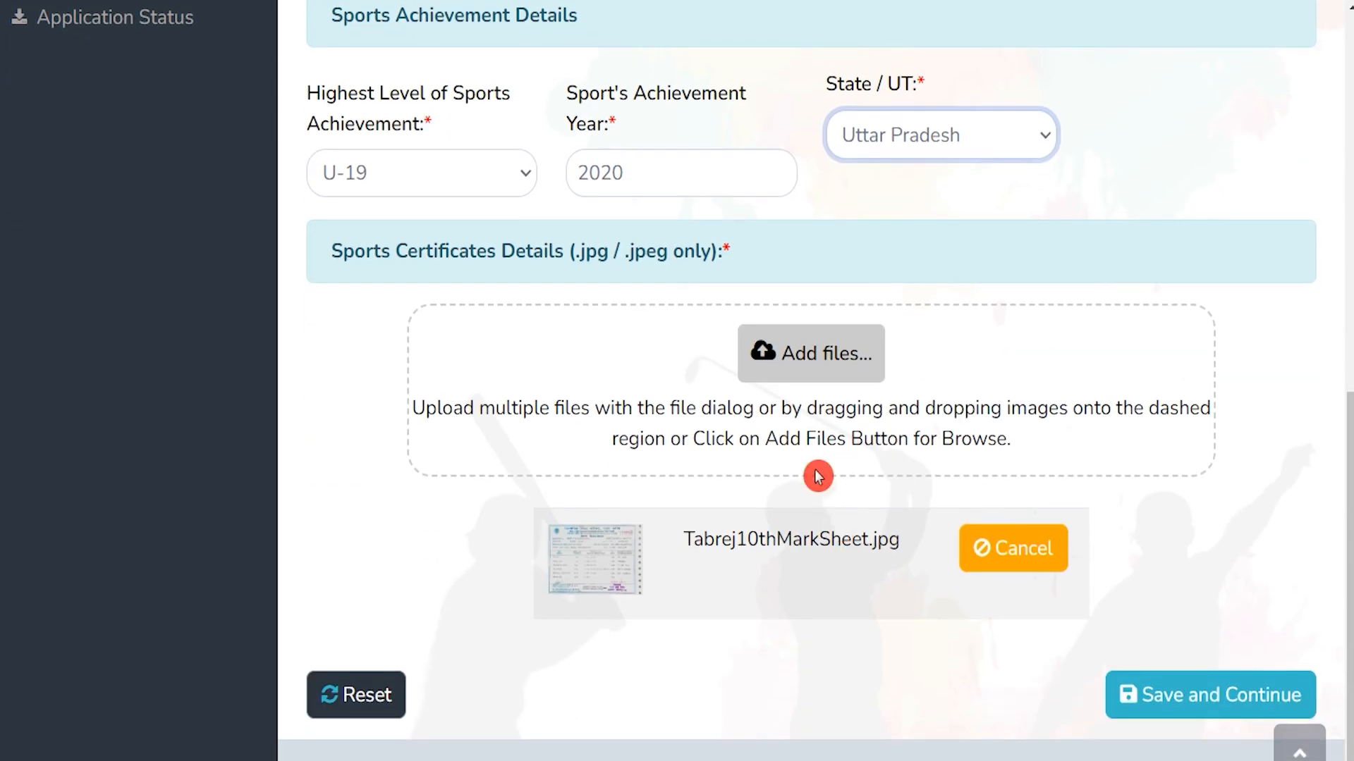
Use Add files for the sports certificate, then save and continue to Personal Details
left_click_drag(366, 253, 514, 252)
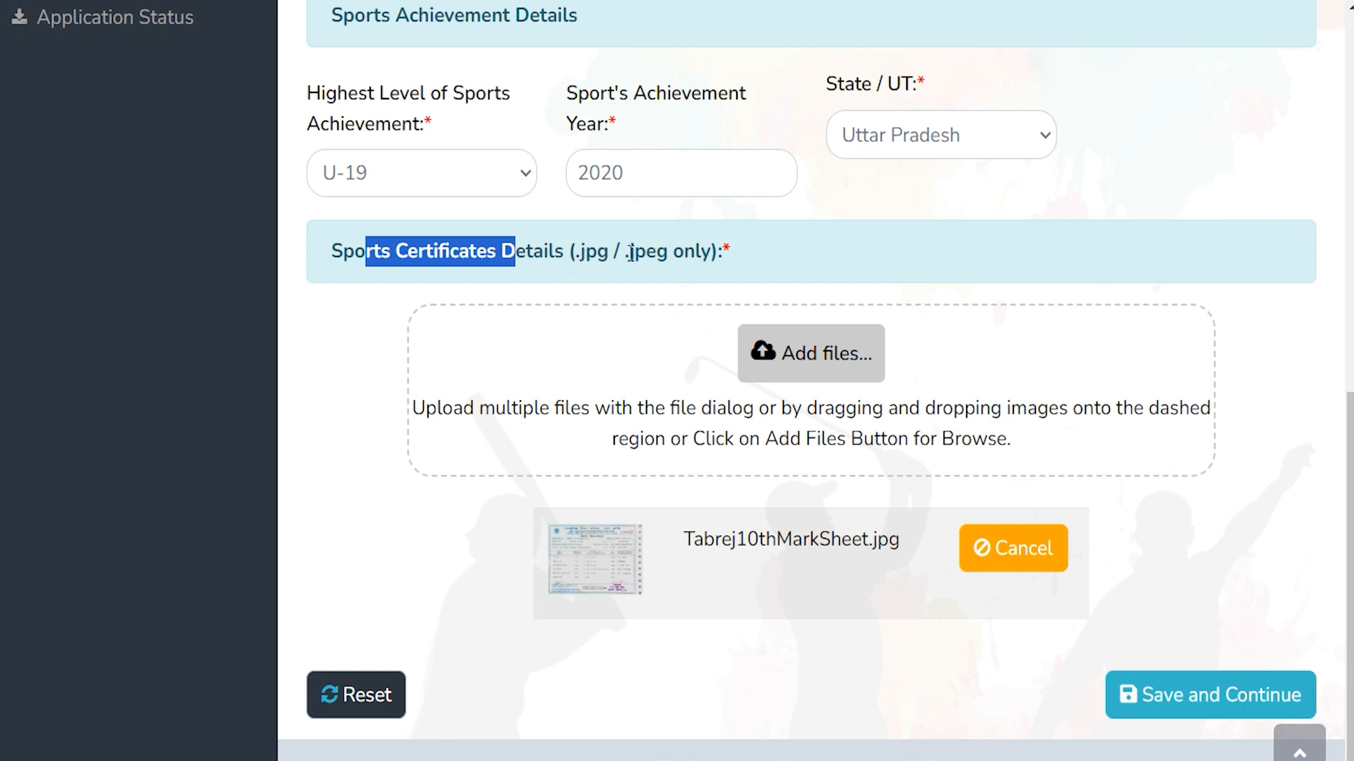
left_click(815, 366)
key("Escape")
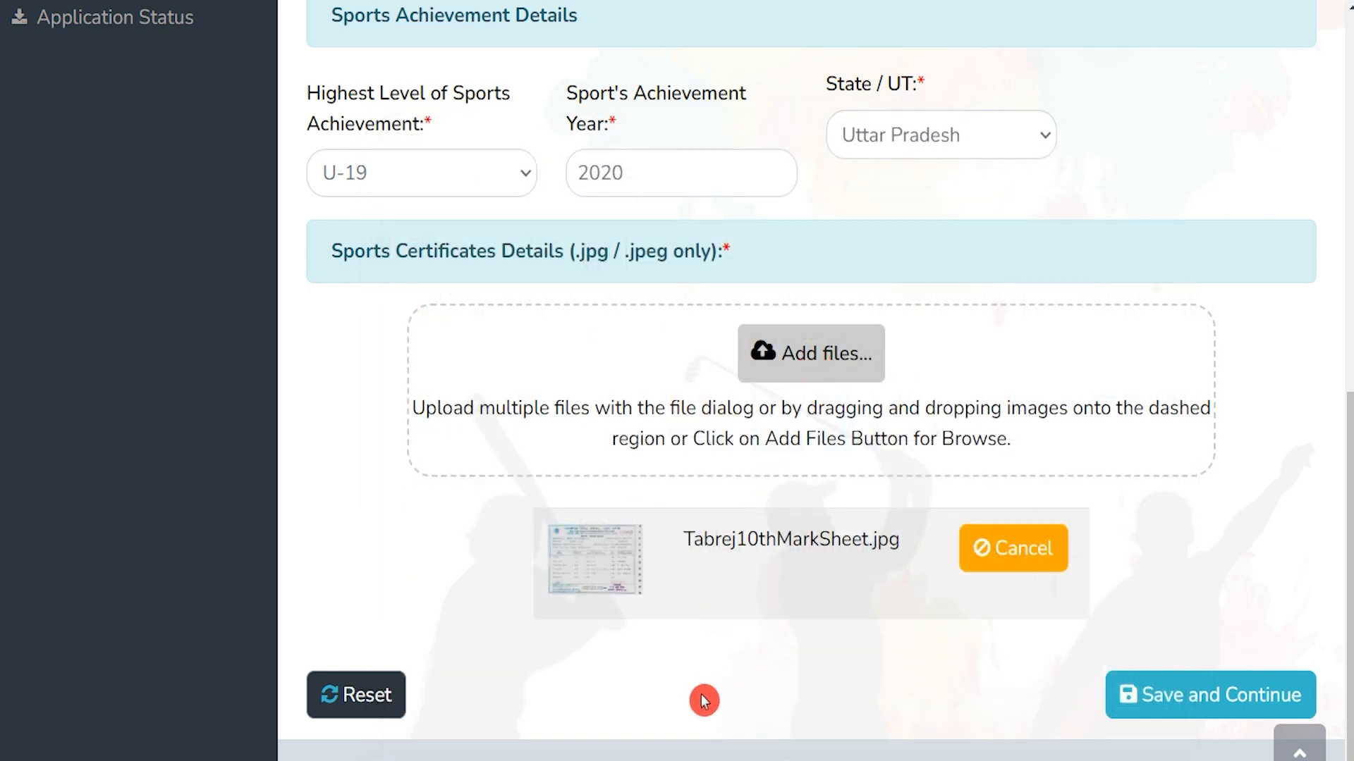
left_click(1221, 703)
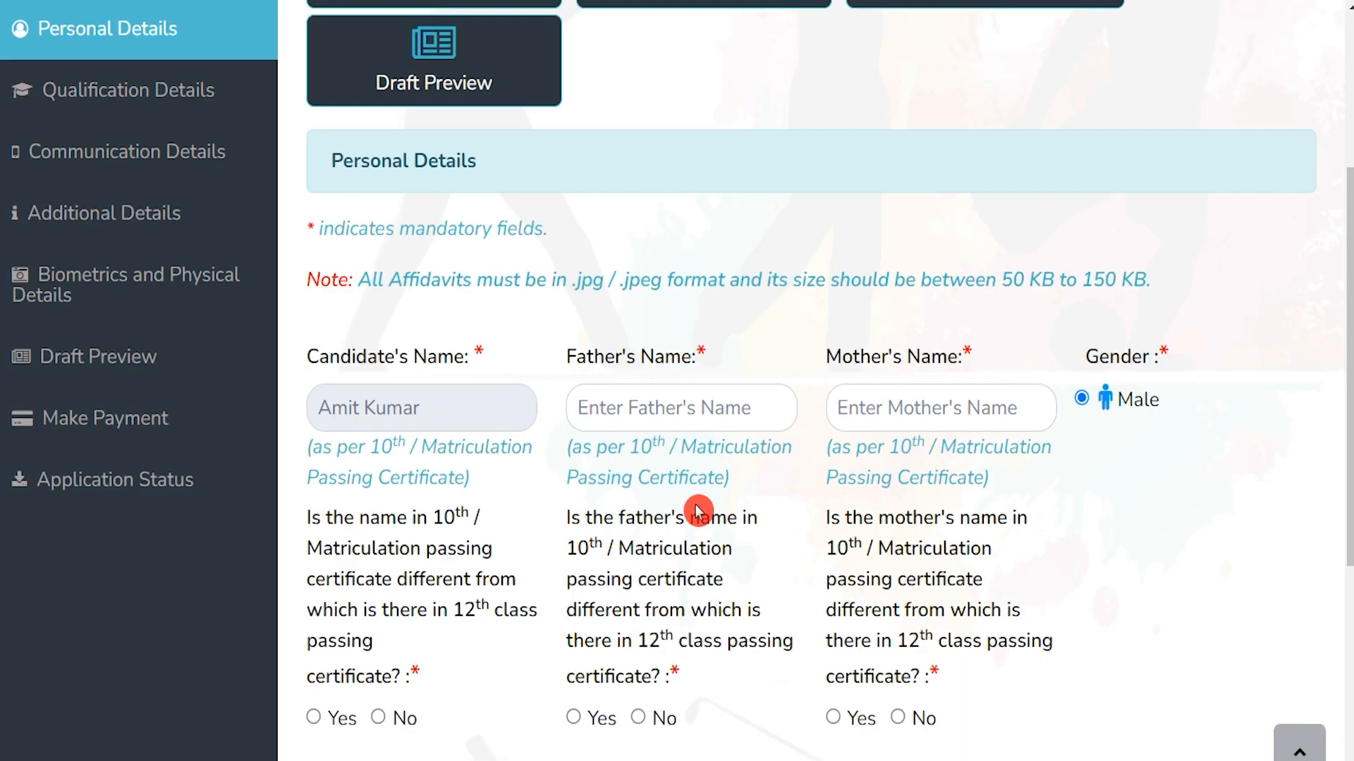
Fill in the father's name and mother's name on Personal Details
left_click(652, 420)
type("Rakesh")
key("Tab")
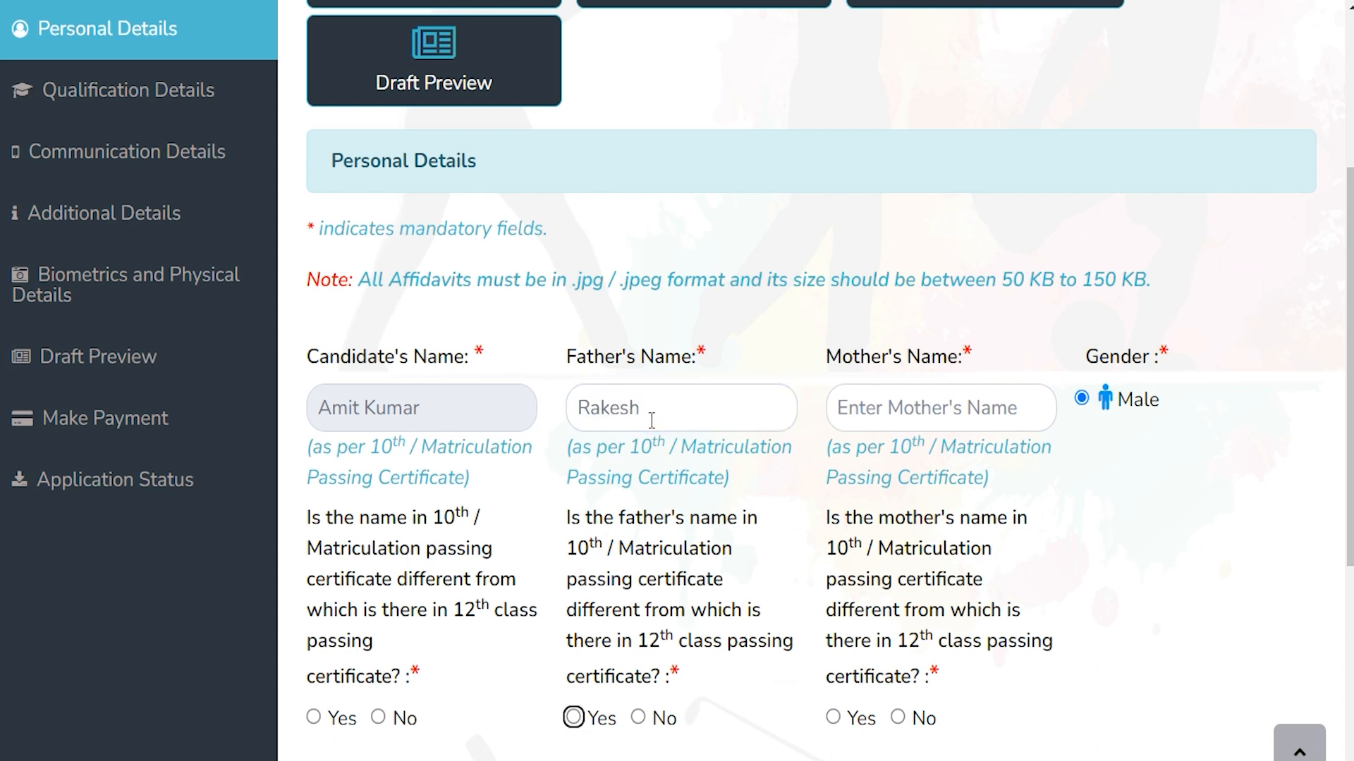
left_click(858, 408)
type("Re")
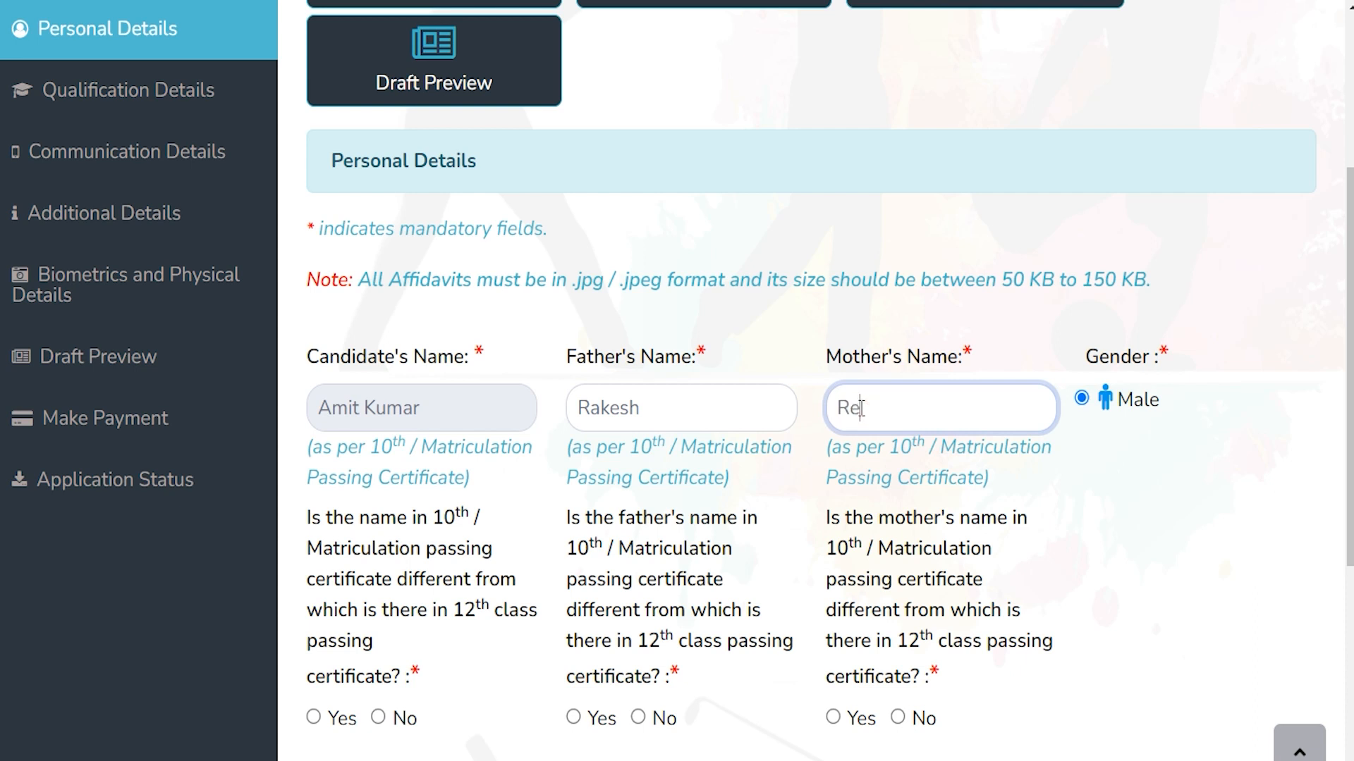
type("ena")
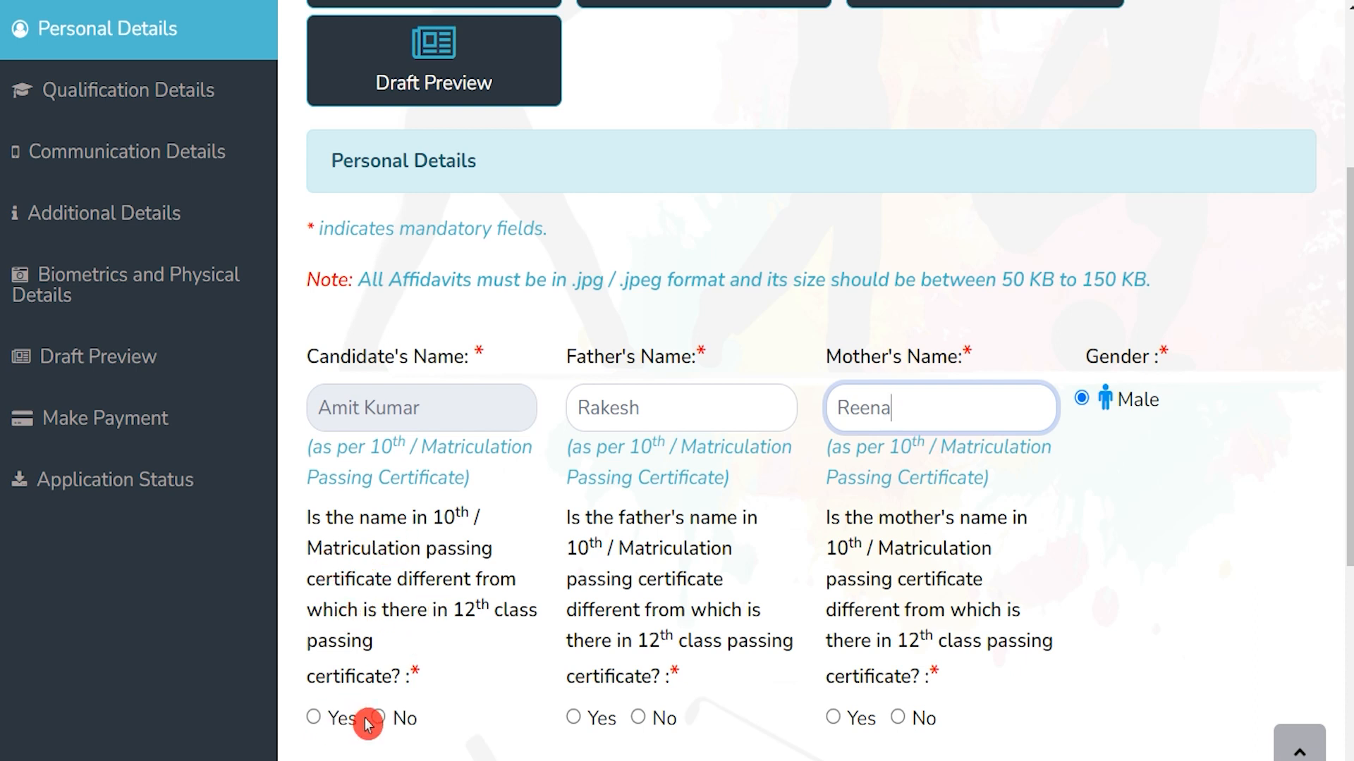
Answer Yes to the candidate's, father's and mother's name-difference questions
left_click(315, 718)
left_click(378, 718)
left_click(315, 718)
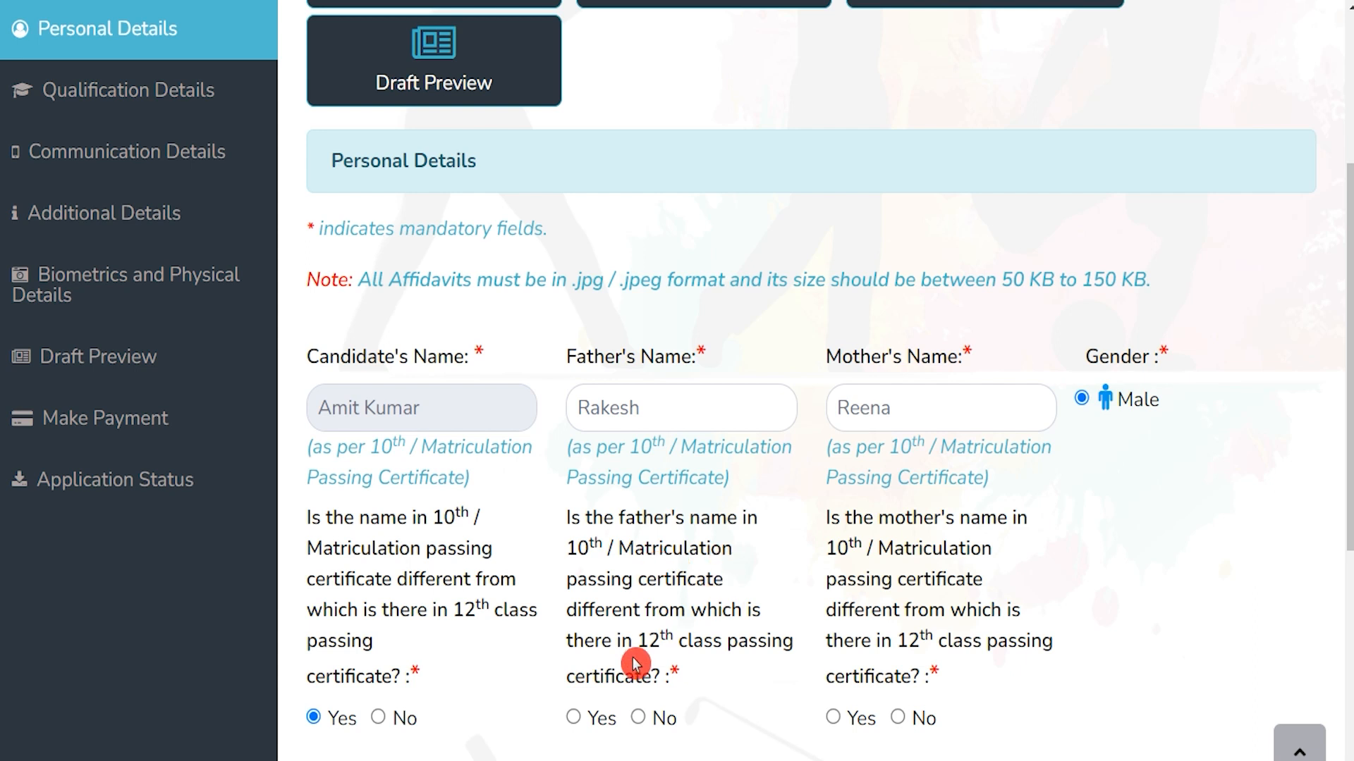
left_click(573, 718)
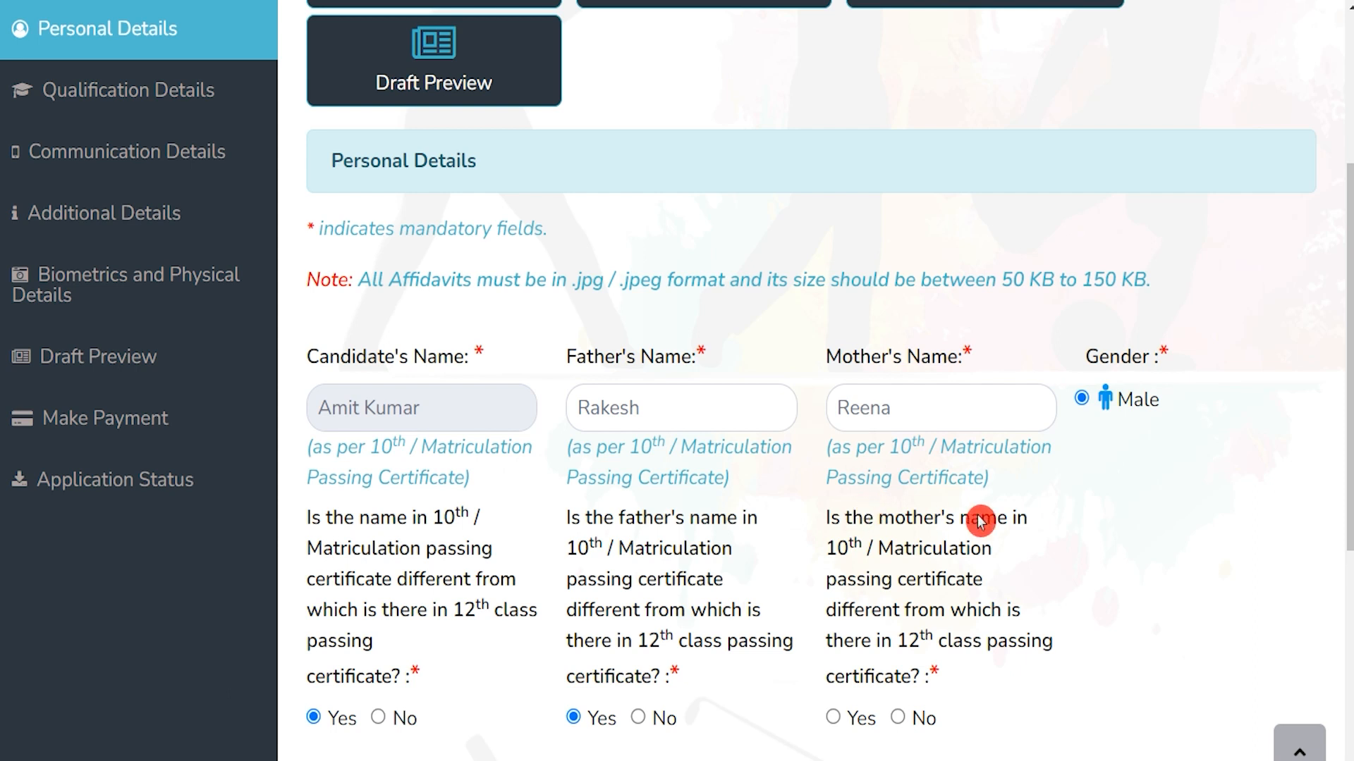
left_click(833, 717)
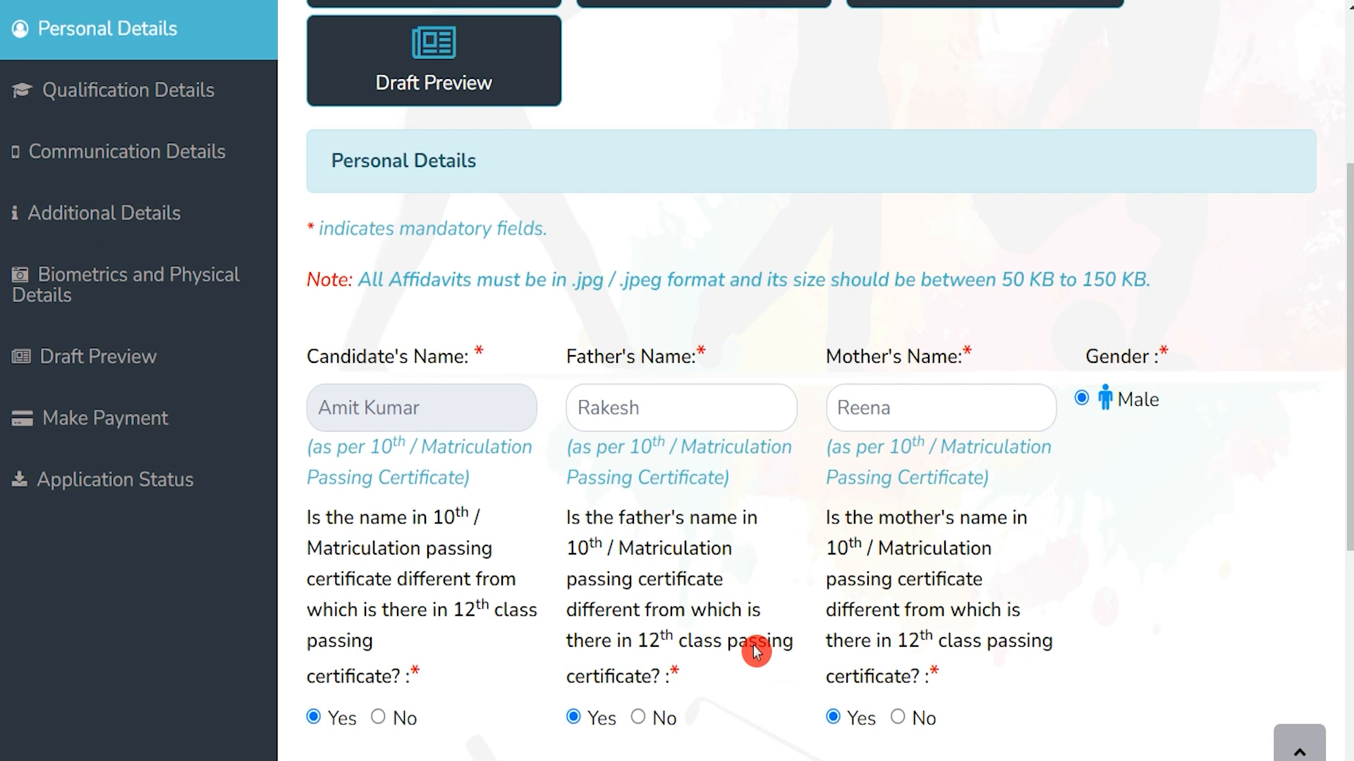
Check the Date of Birth and review the candidate, father and mother affidavit upload requirements
scroll(756, 650, "down", 5)
left_click(467, 371)
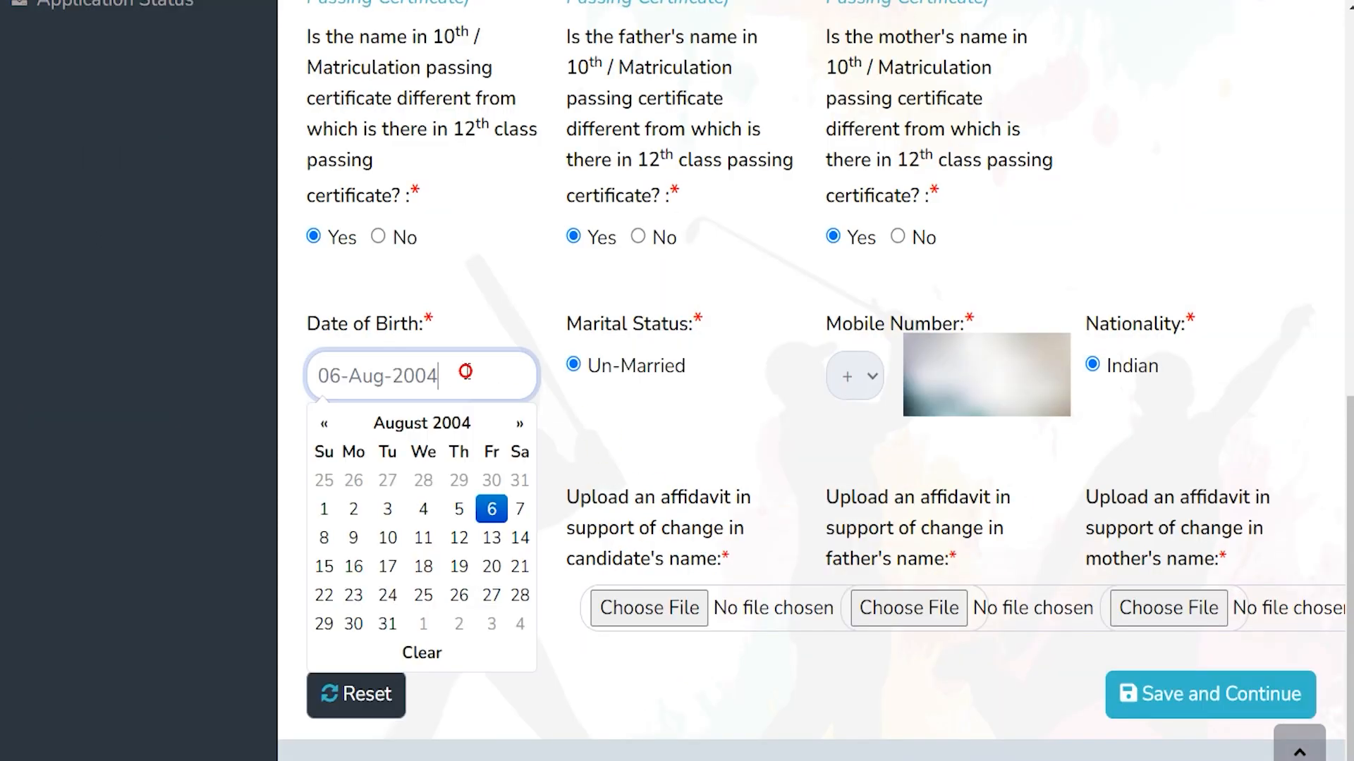
left_click_drag(598, 498, 654, 499)
left_click_drag(892, 502, 964, 503)
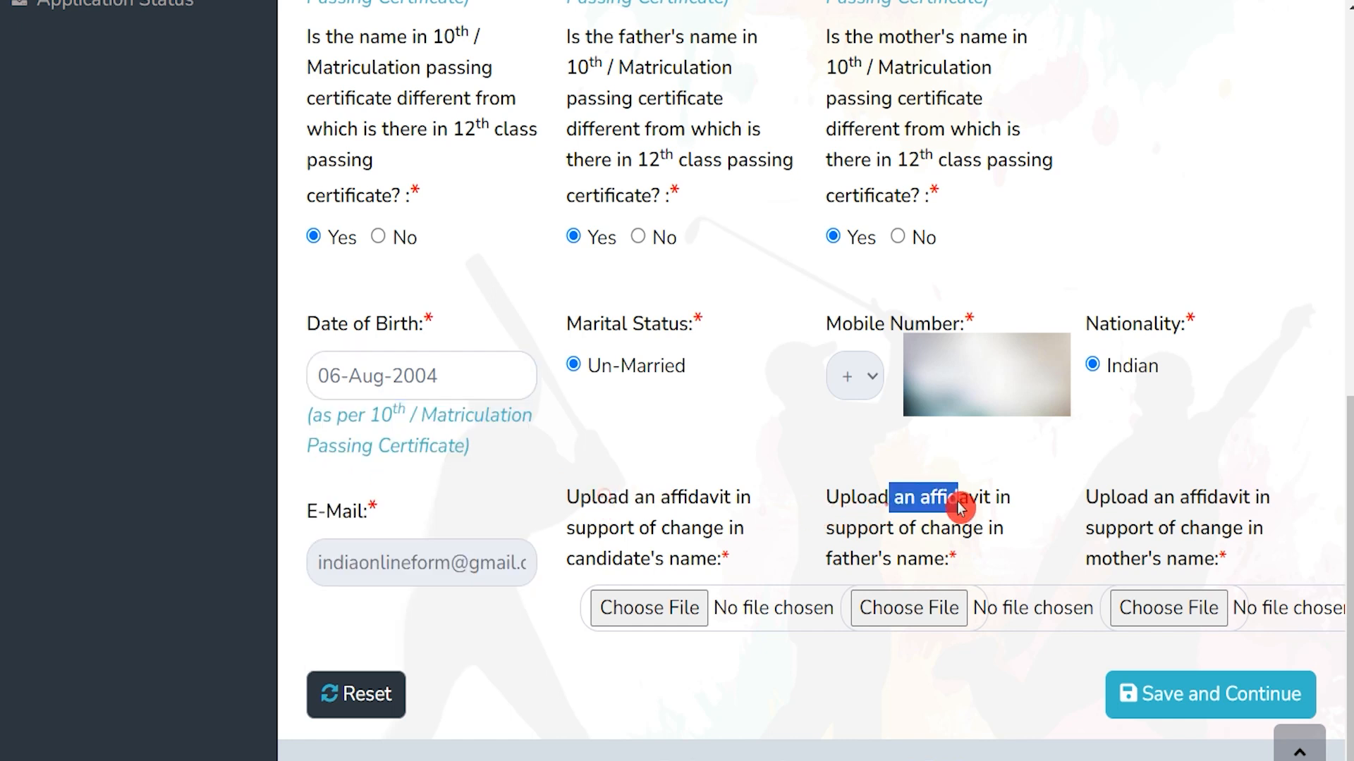
left_click_drag(1116, 502, 1176, 504)
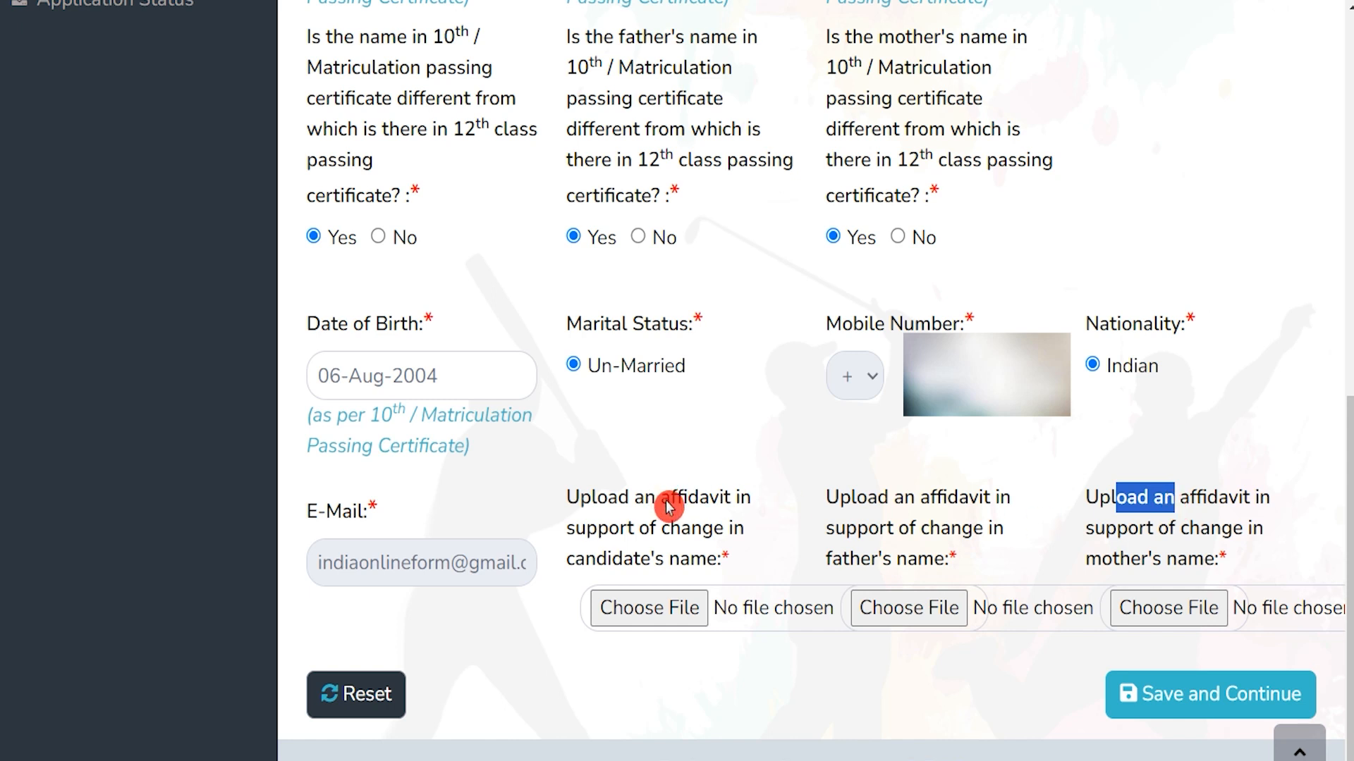
left_click_drag(667, 499, 720, 505)
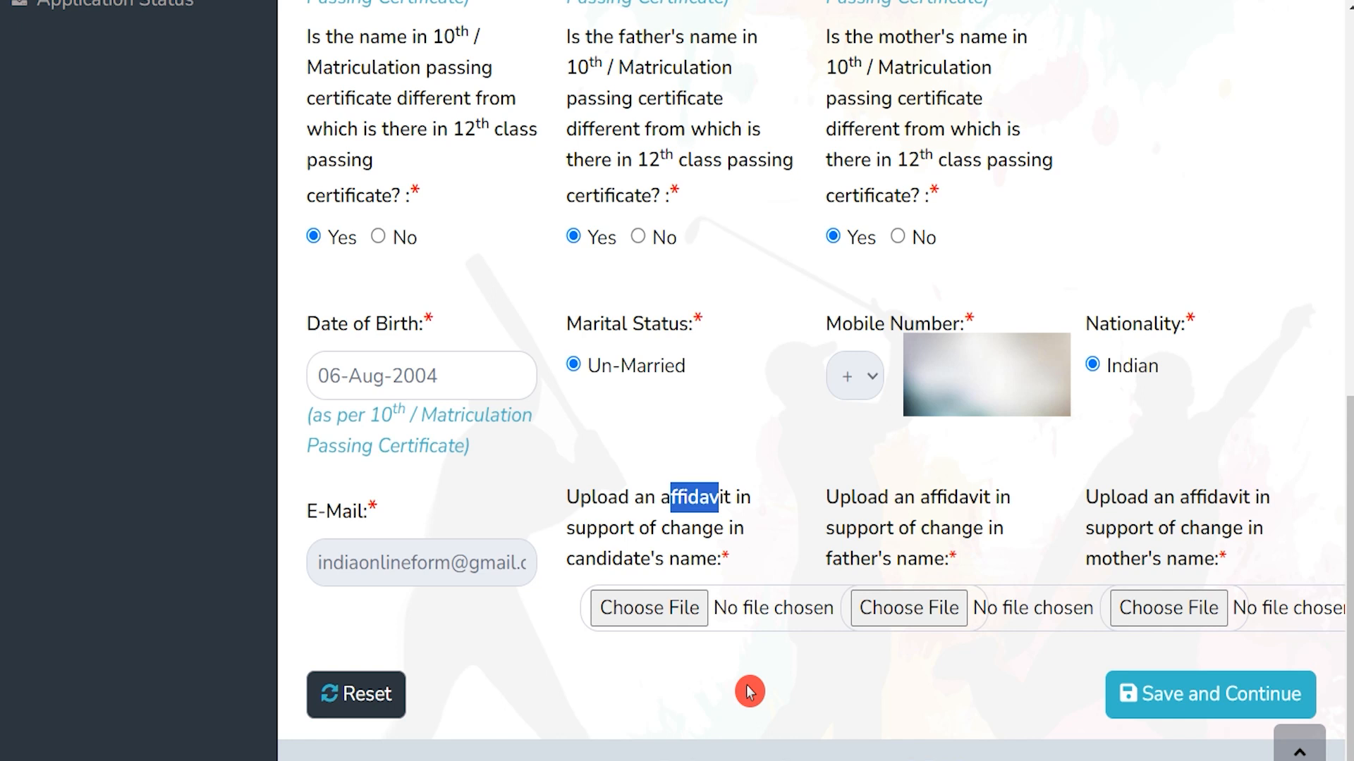
left_click(704, 509)
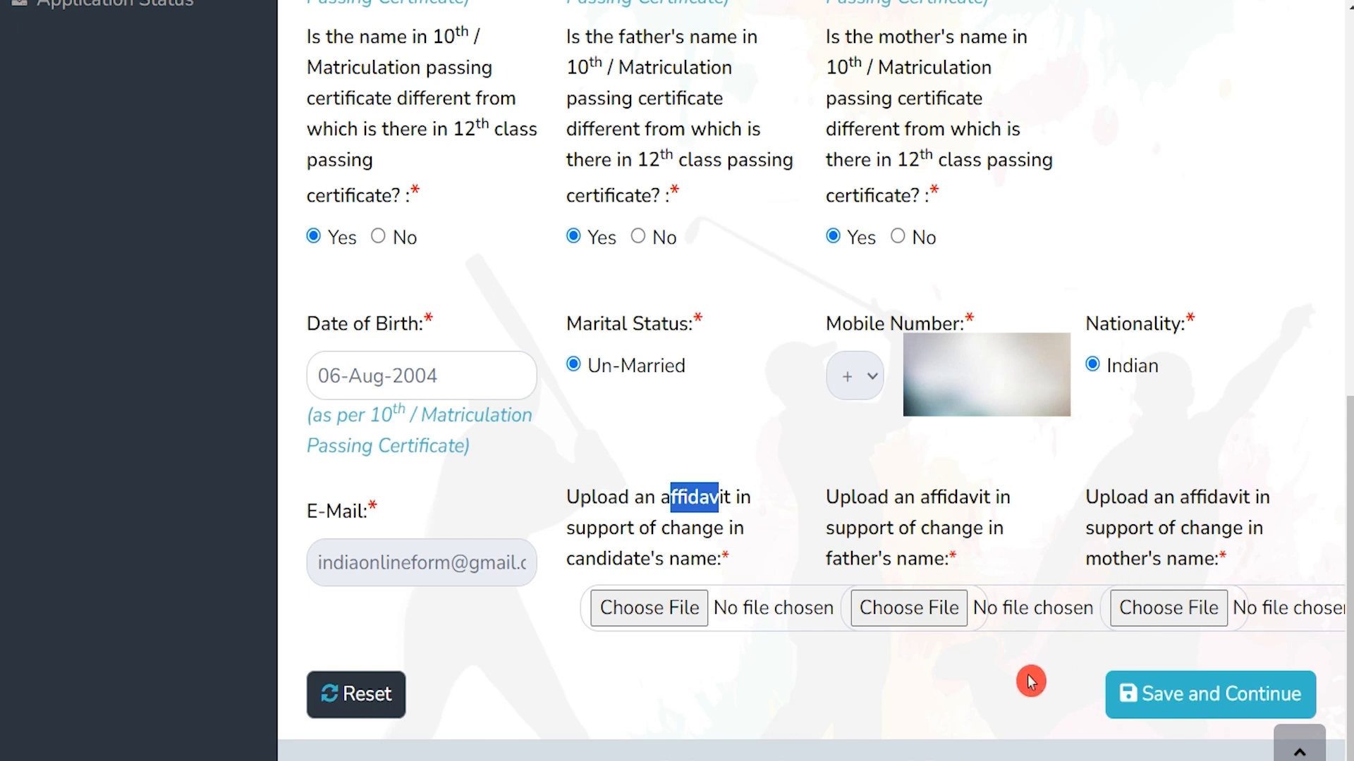
left_click(1191, 697)
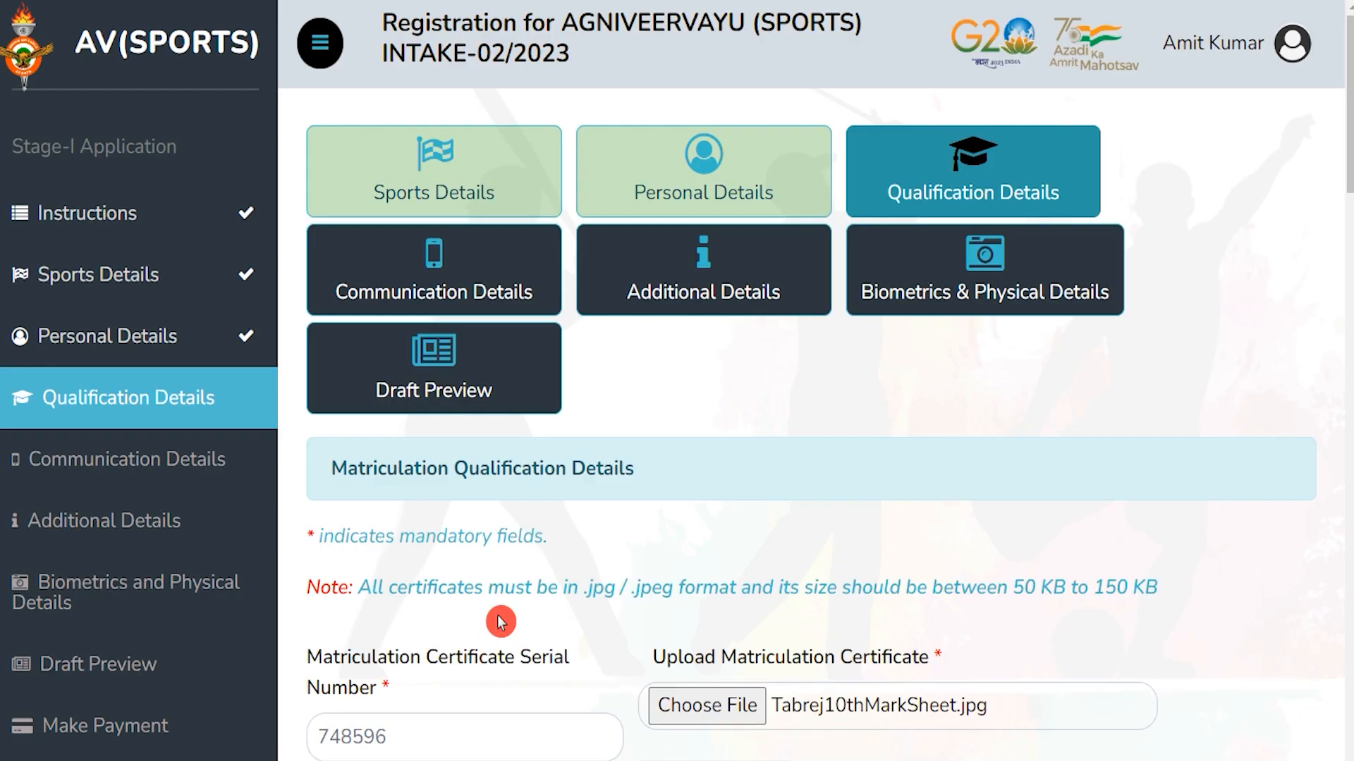
left_click_drag(373, 468, 543, 469)
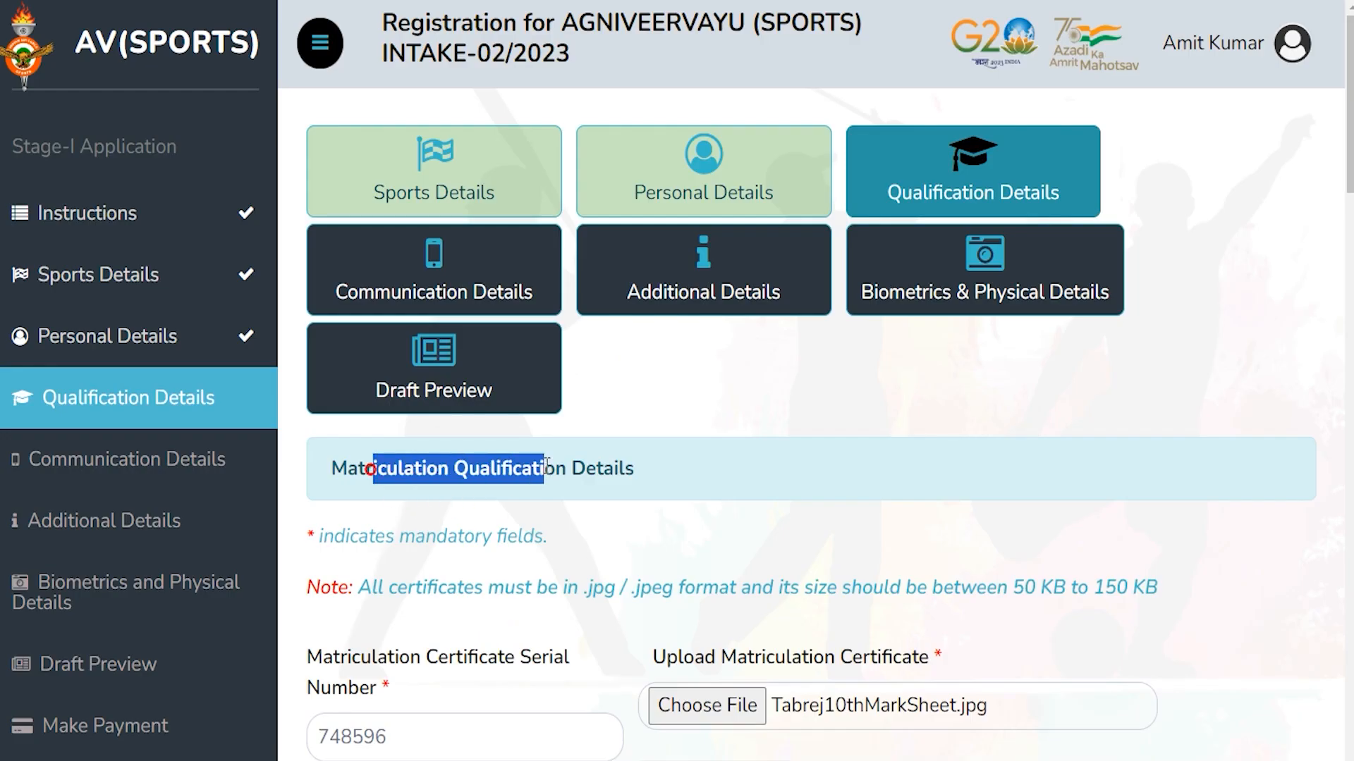
scroll(550, 476, "down", 5)
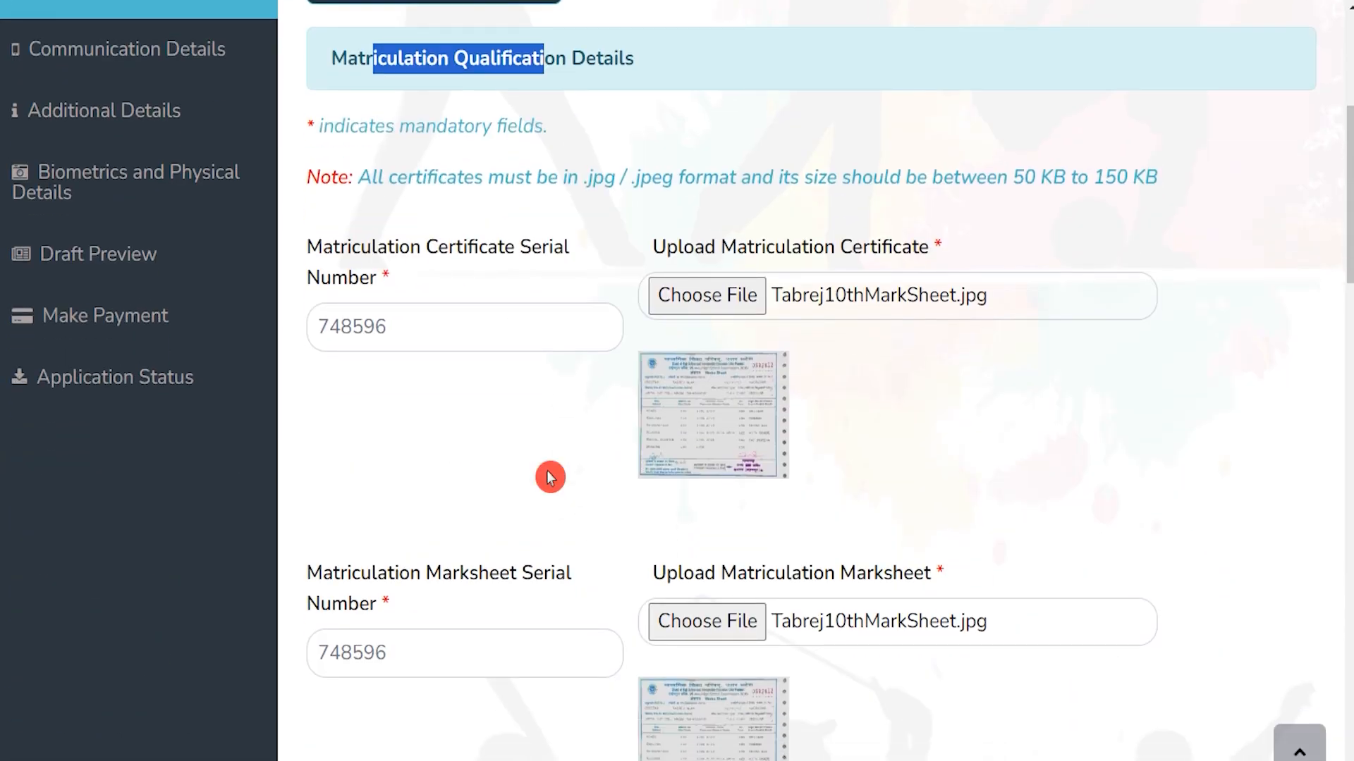
scroll(550, 478, "down", 5)
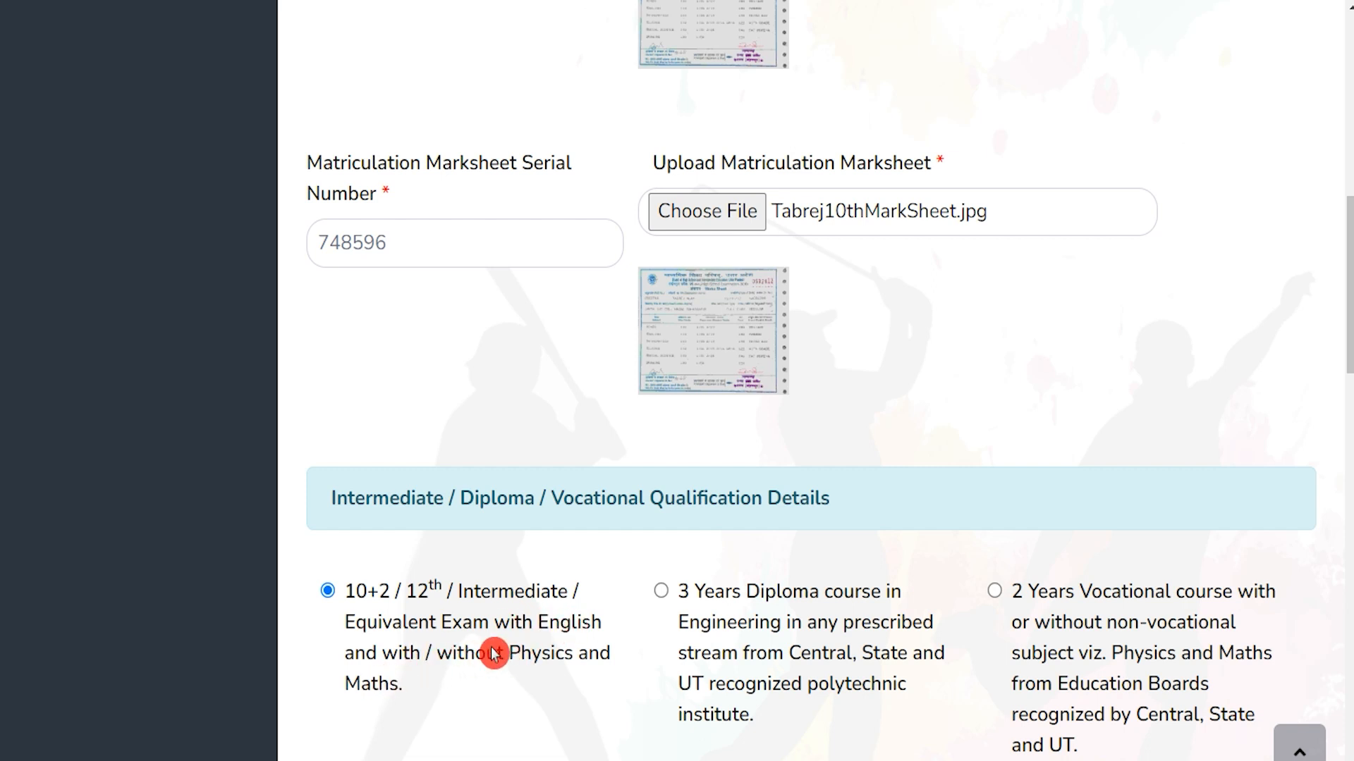
left_click_drag(689, 595, 879, 598)
left_click_drag(1027, 597, 1168, 600)
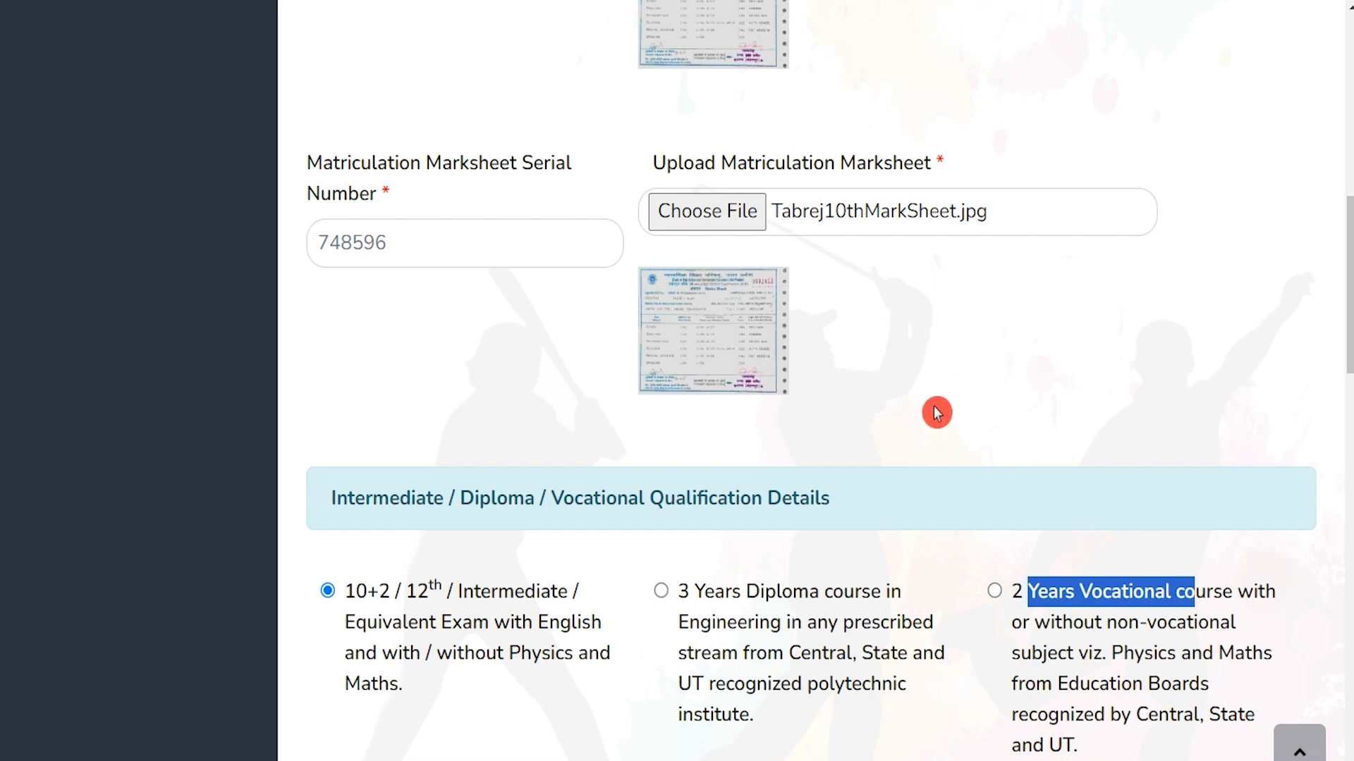
scroll(937, 412, "up", 8)
scroll(937, 413, "up", 1)
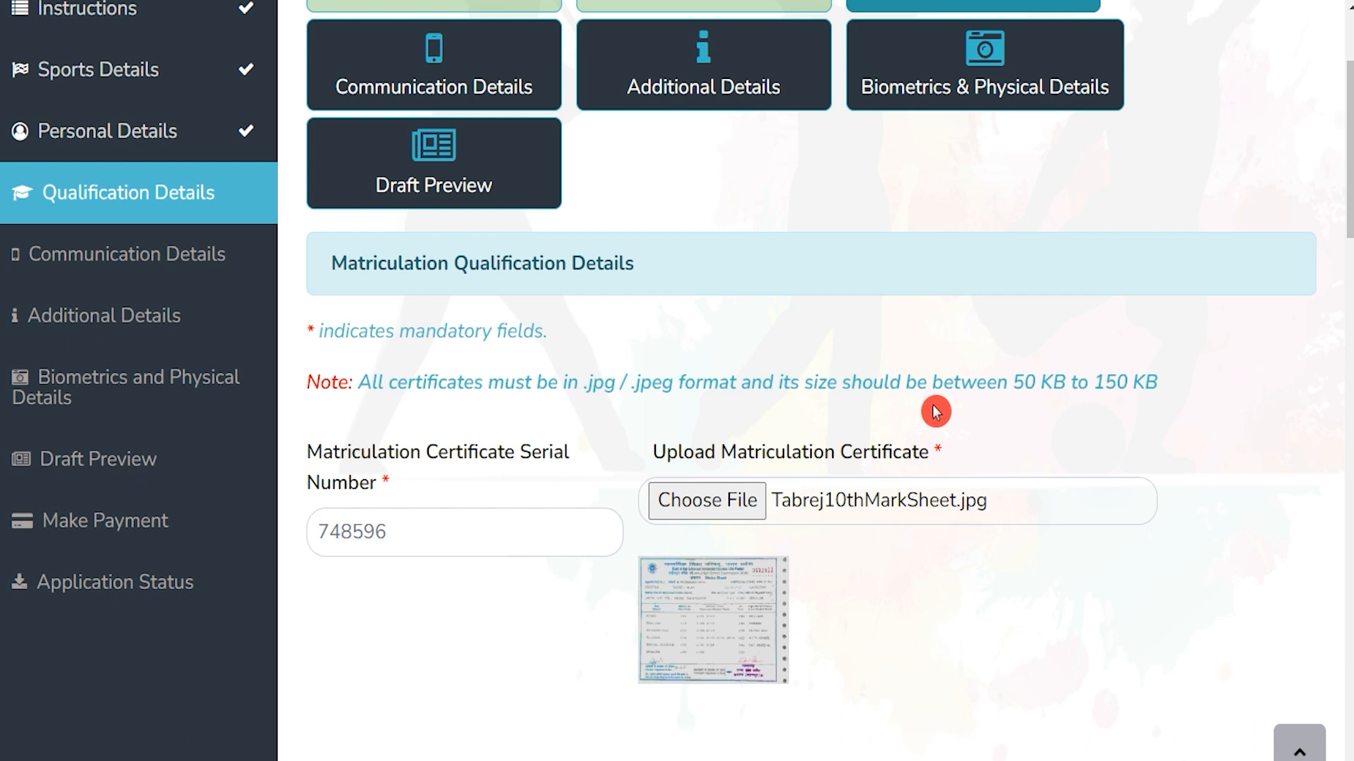
left_click_drag(337, 446, 522, 453)
left_click(463, 543)
left_click(649, 516)
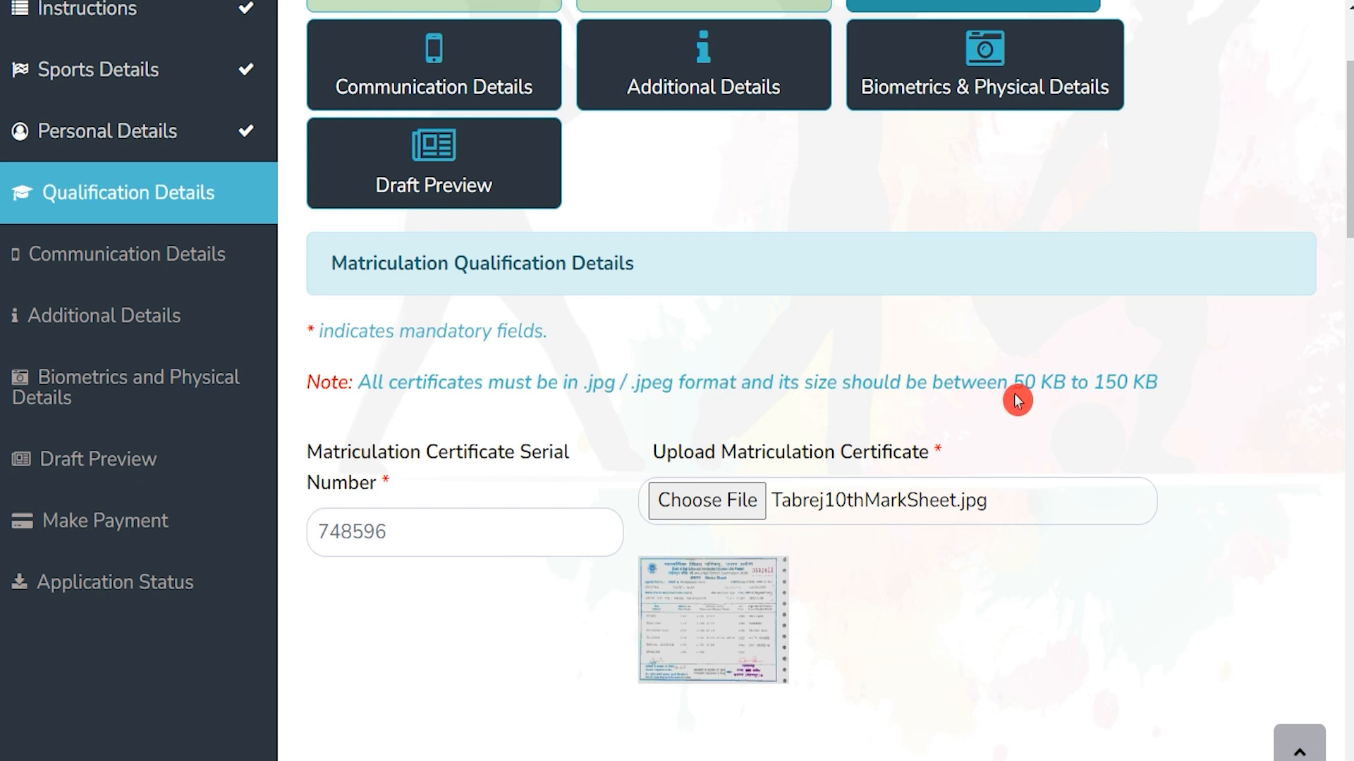
scroll(822, 569, "down", 4)
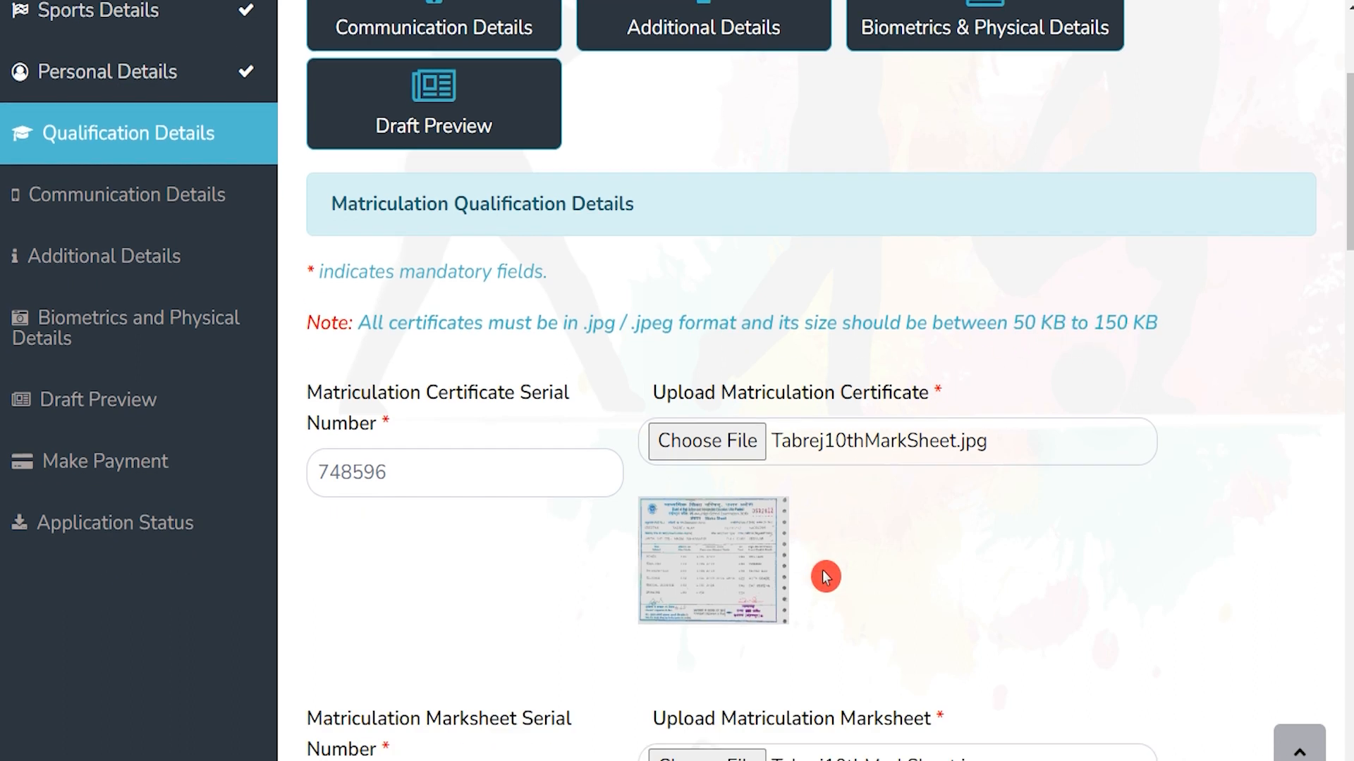
scroll(855, 414, "down", 3)
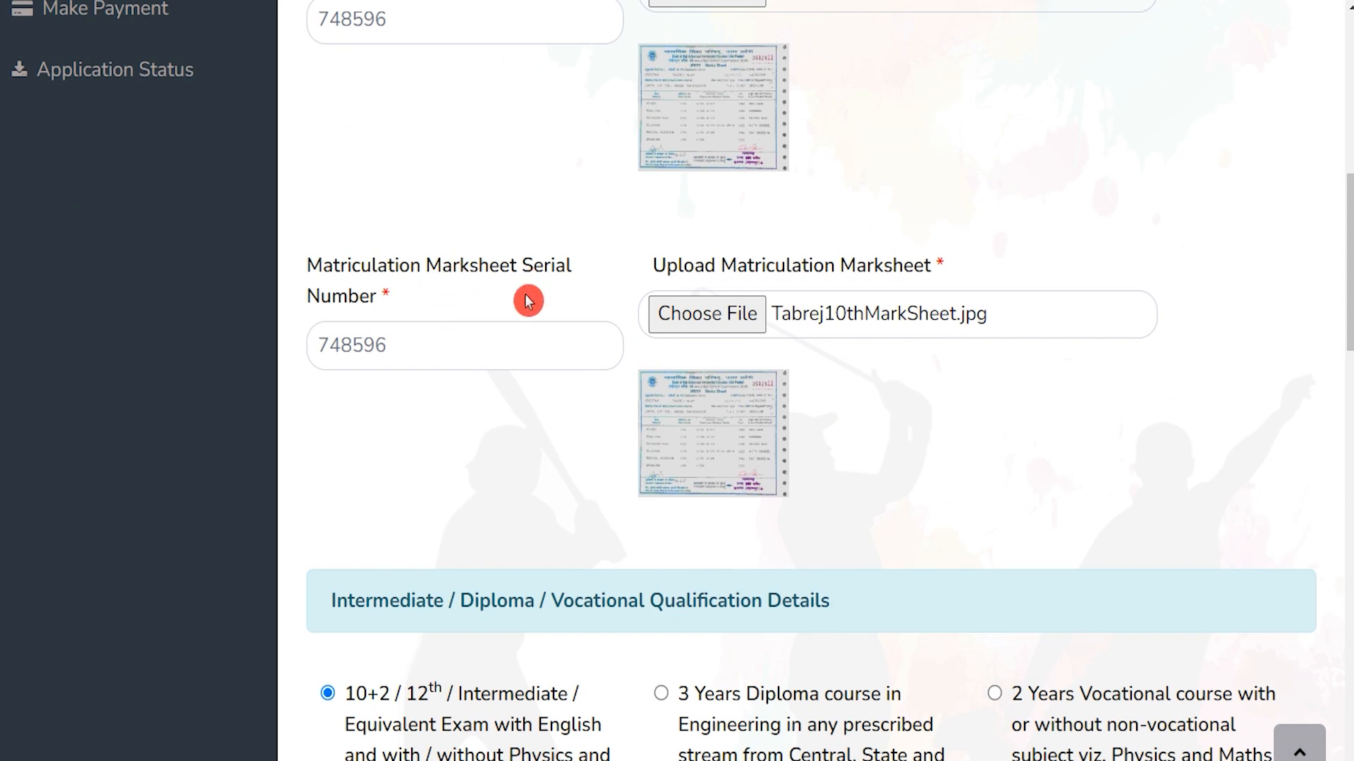
left_click(426, 341)
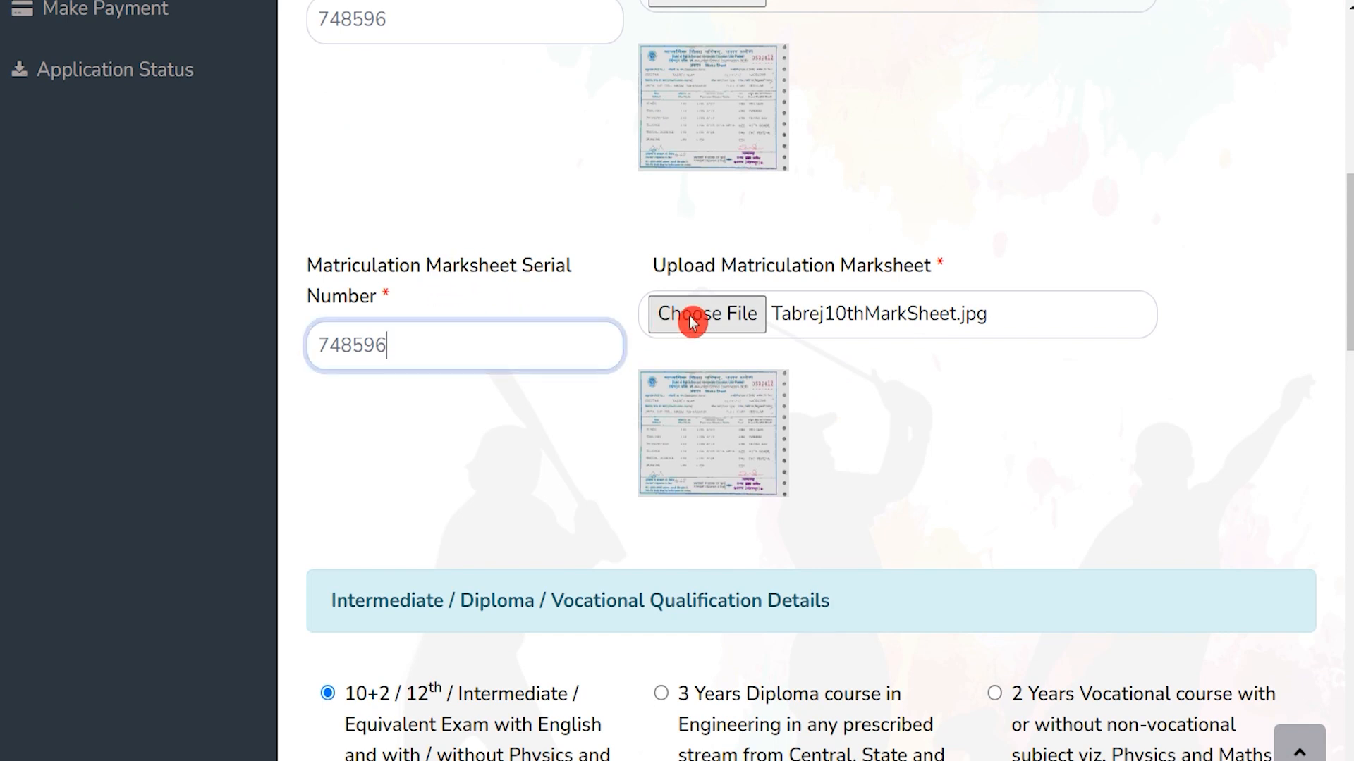
Answer Yes to having passed Physics/Maths in 10+2
scroll(758, 476, "down", 4)
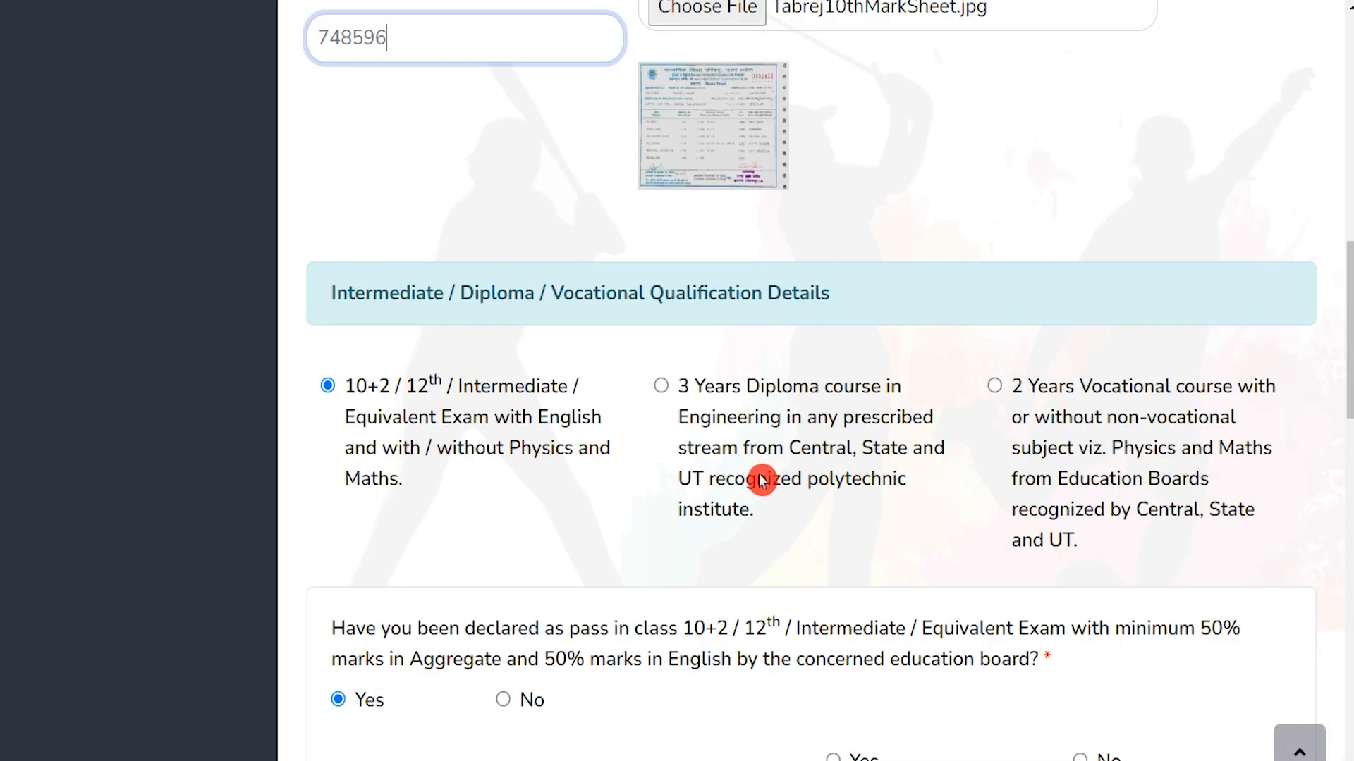
scroll(760, 481, "down", 1)
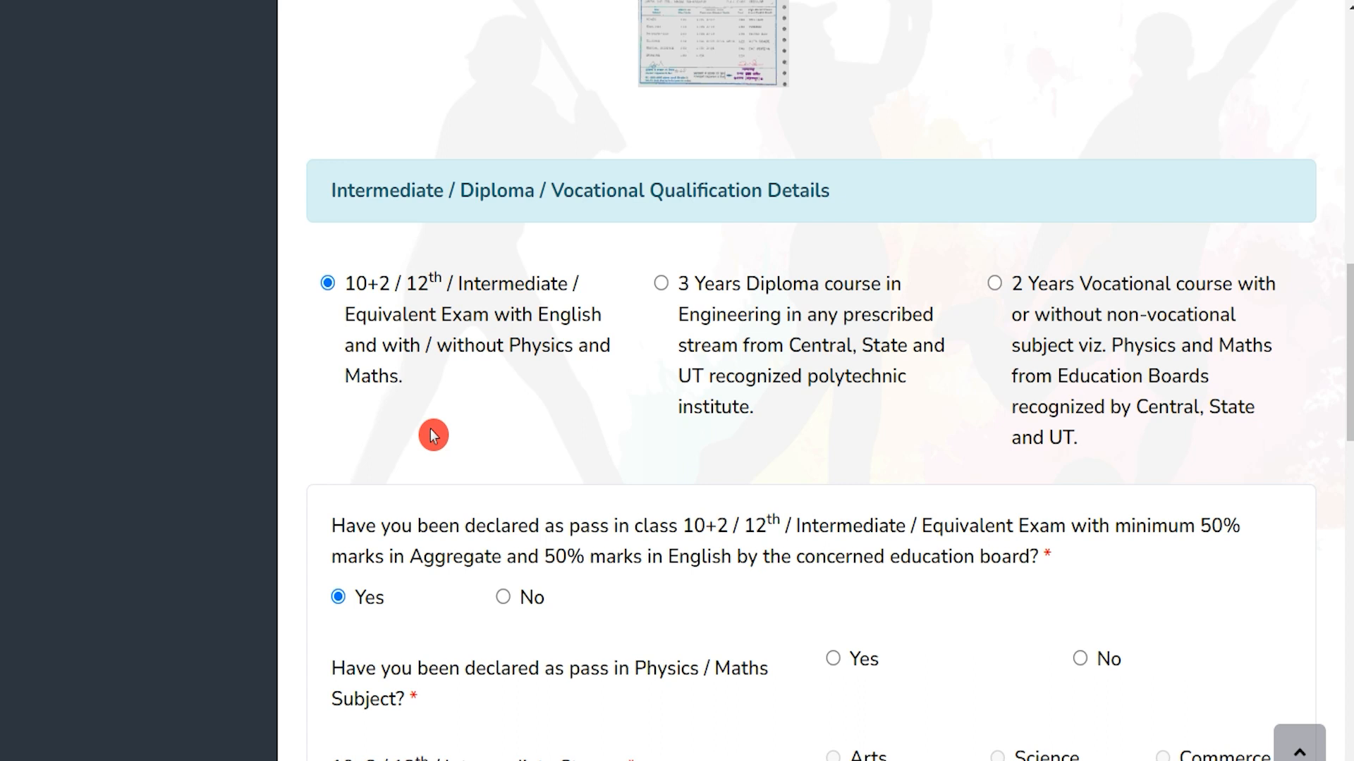
scroll(432, 435, "down", 2)
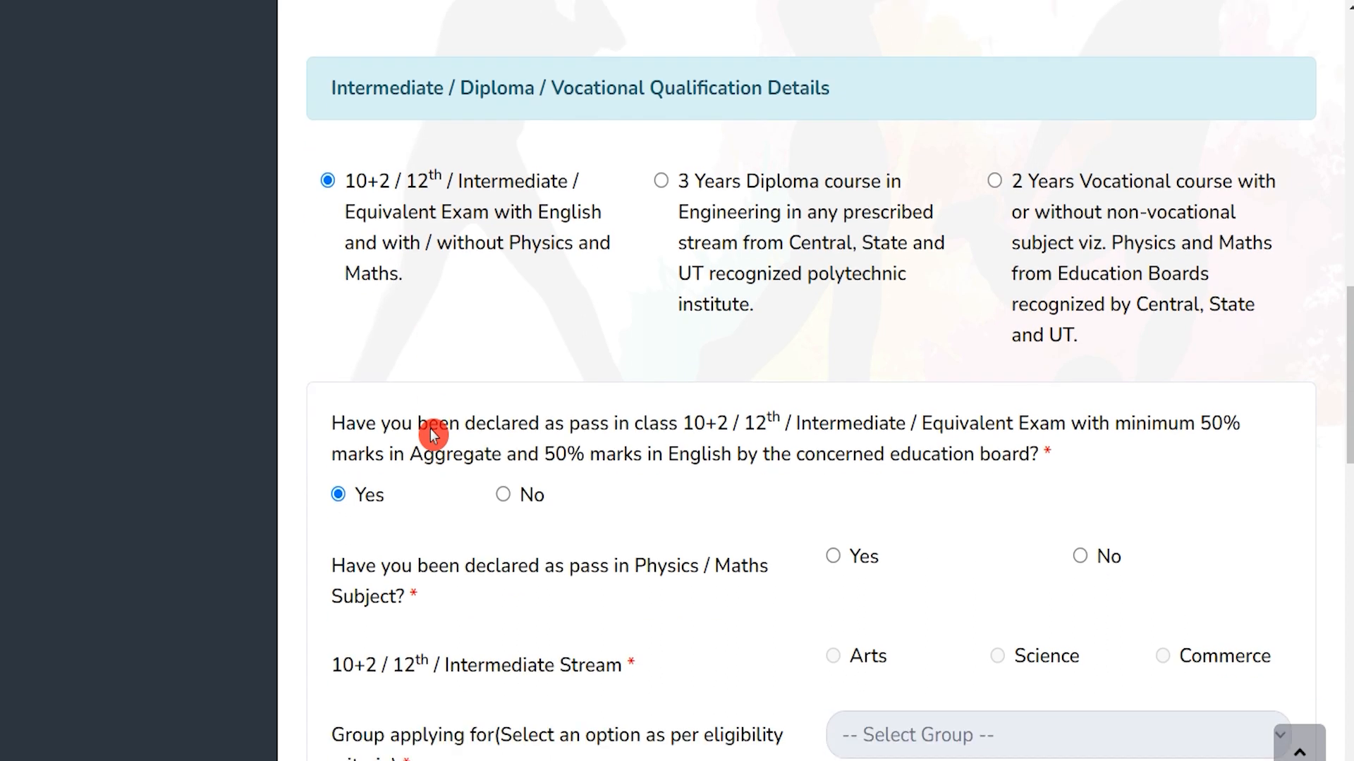
left_click_drag(644, 427, 1175, 427)
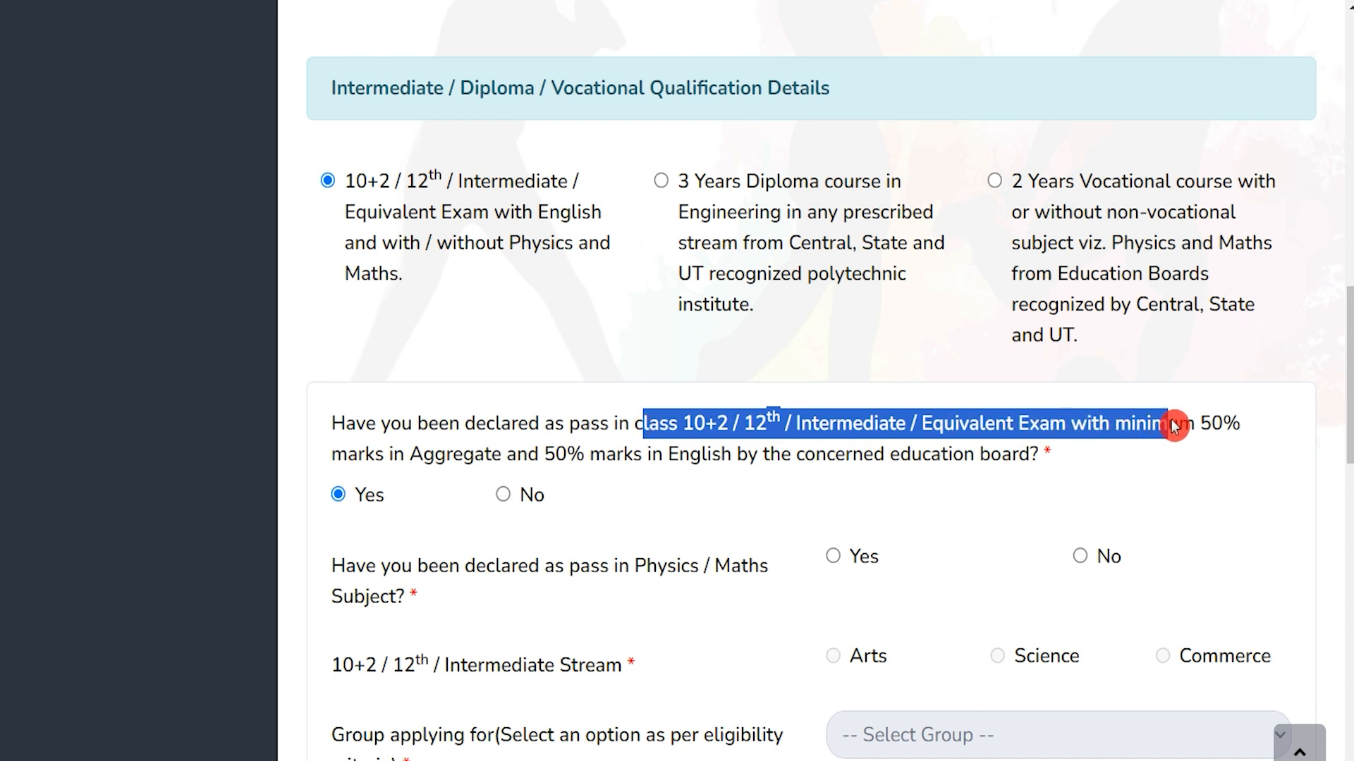
left_click(450, 457)
left_click_drag(449, 457, 964, 456)
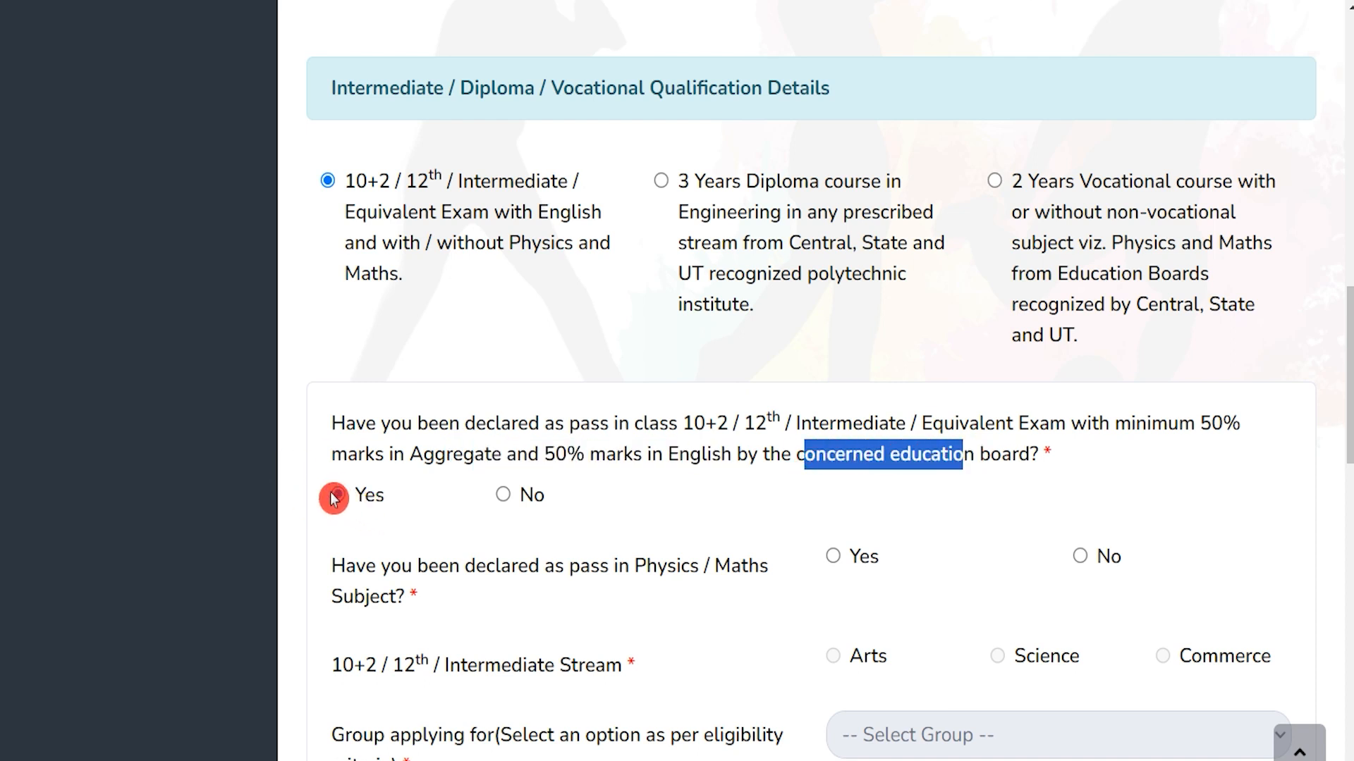
scroll(557, 574, "down", 4)
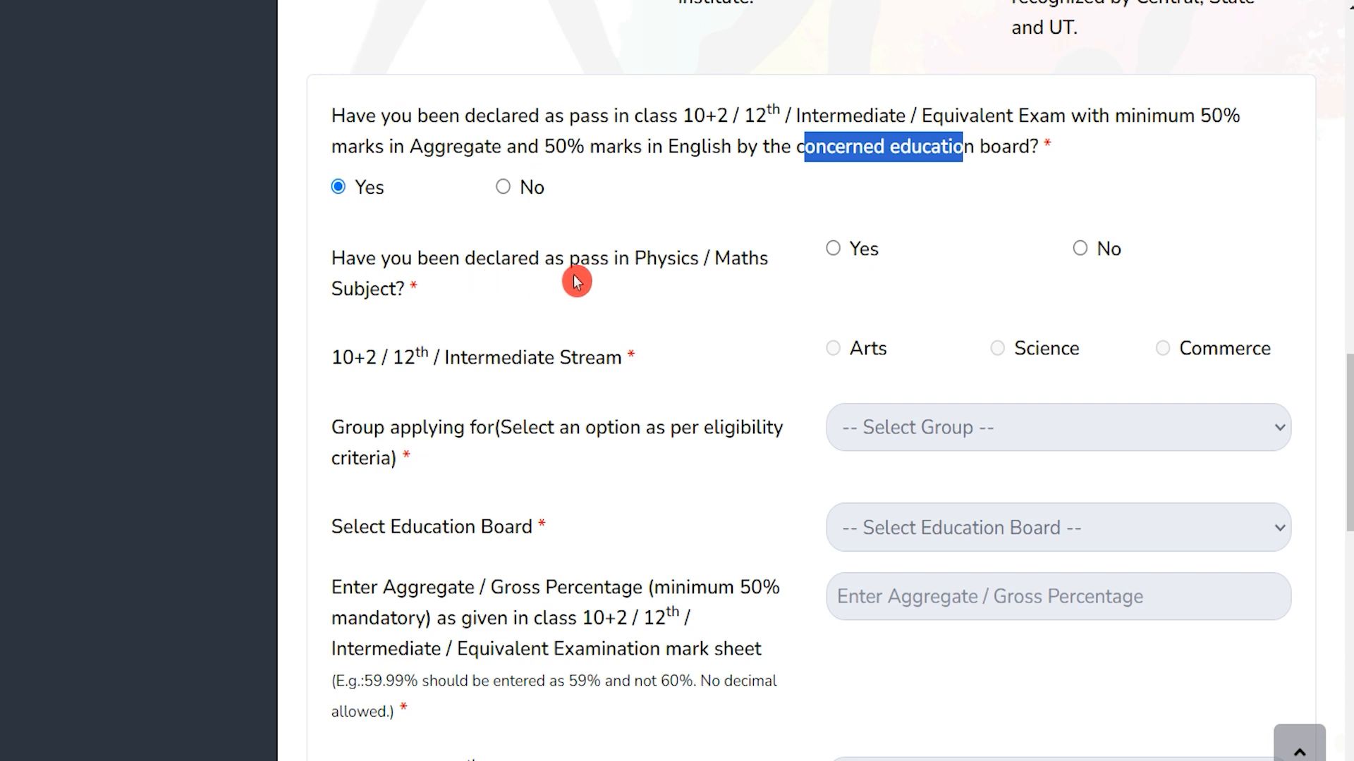
double_click(466, 261)
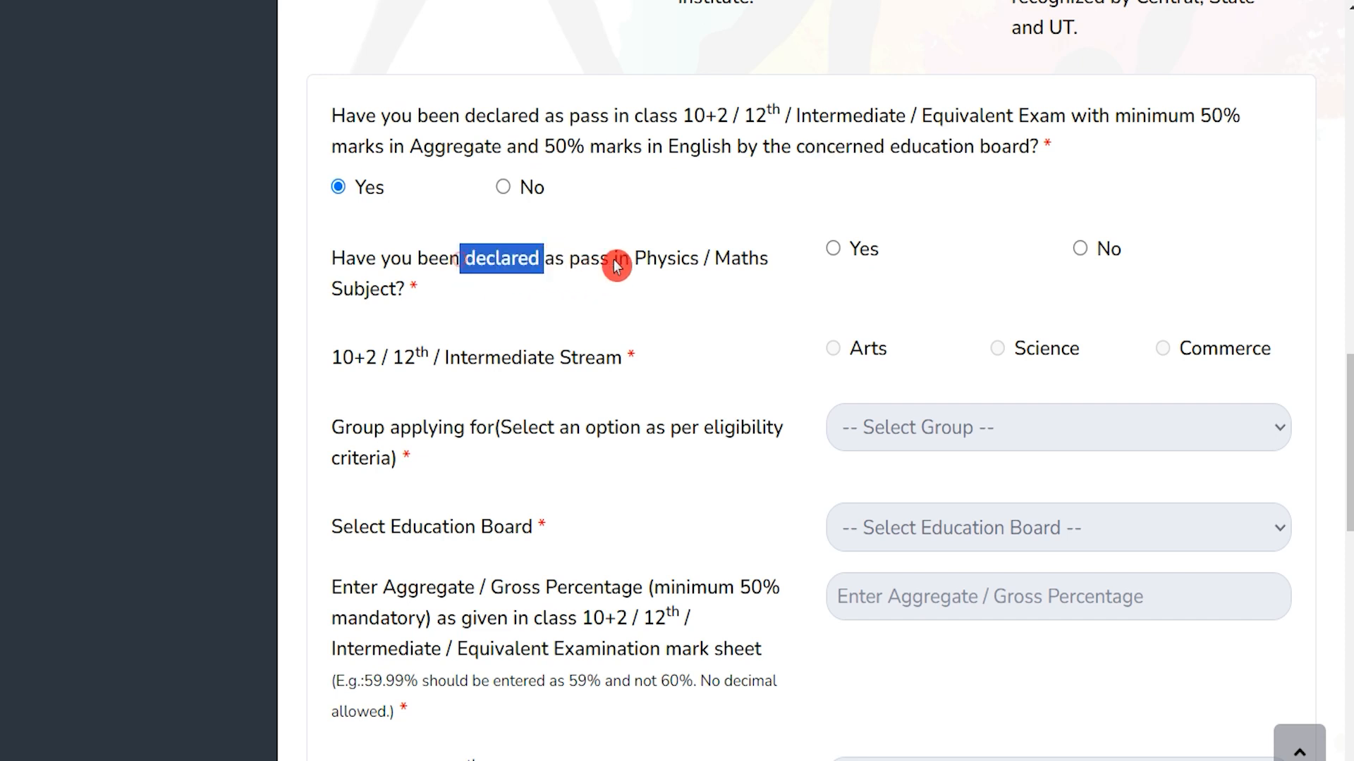
left_click(836, 250)
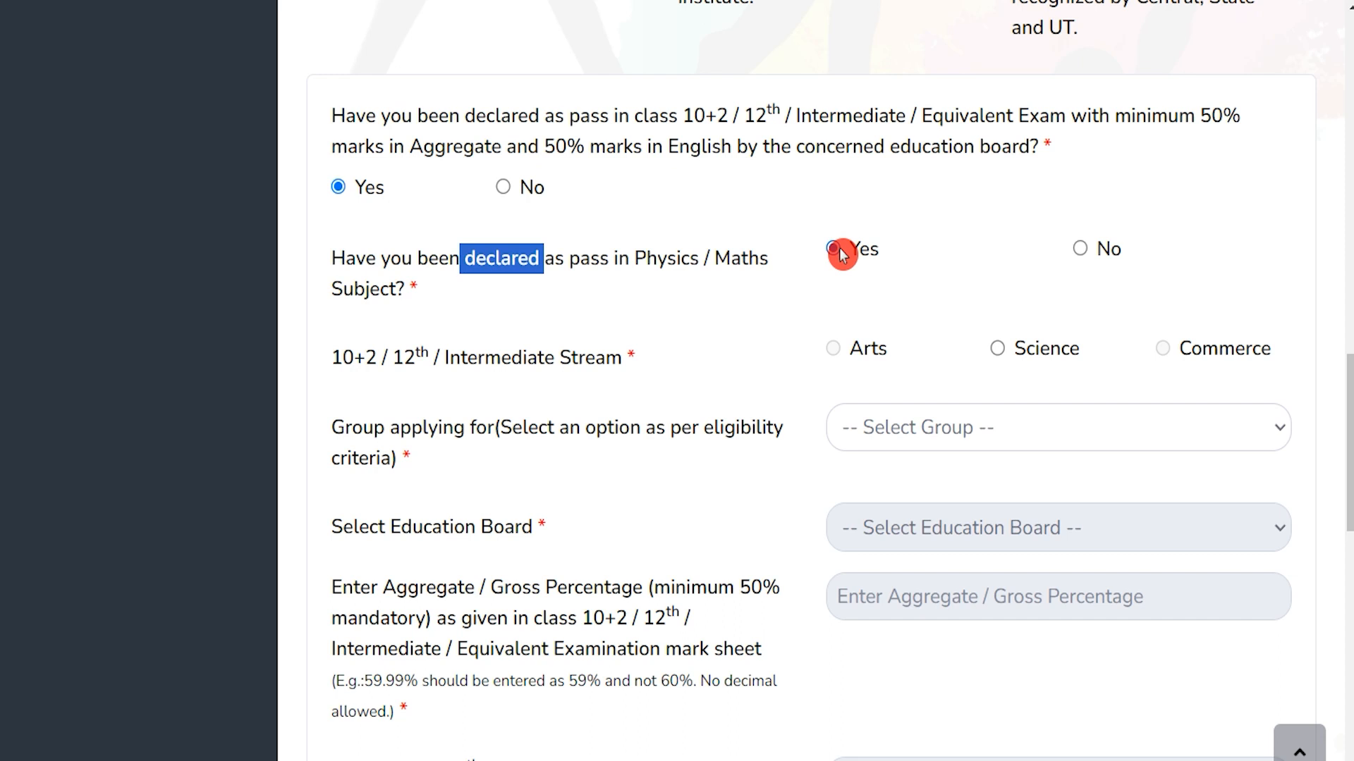
Choose Science as the 10+2 stream and apply for the Science Subjects group
left_click_drag(354, 358, 580, 358)
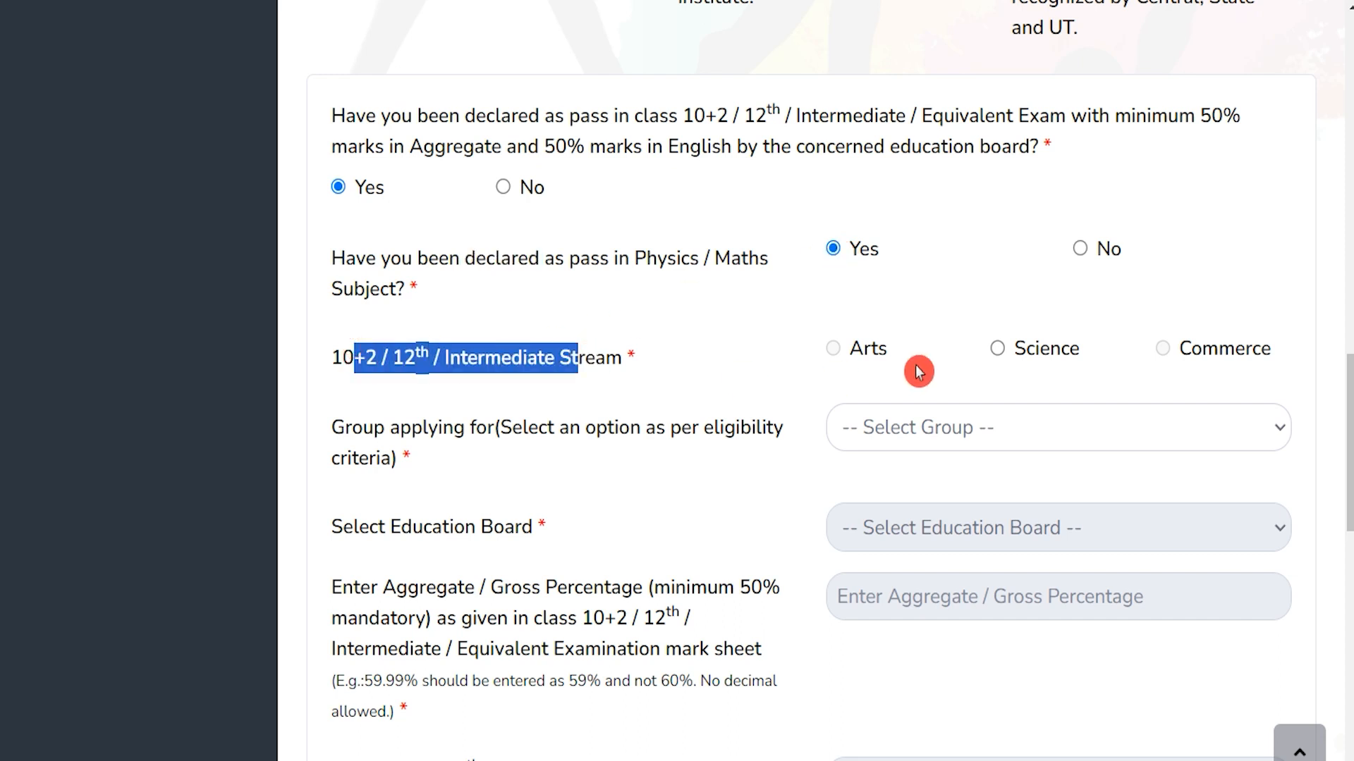
left_click(997, 349)
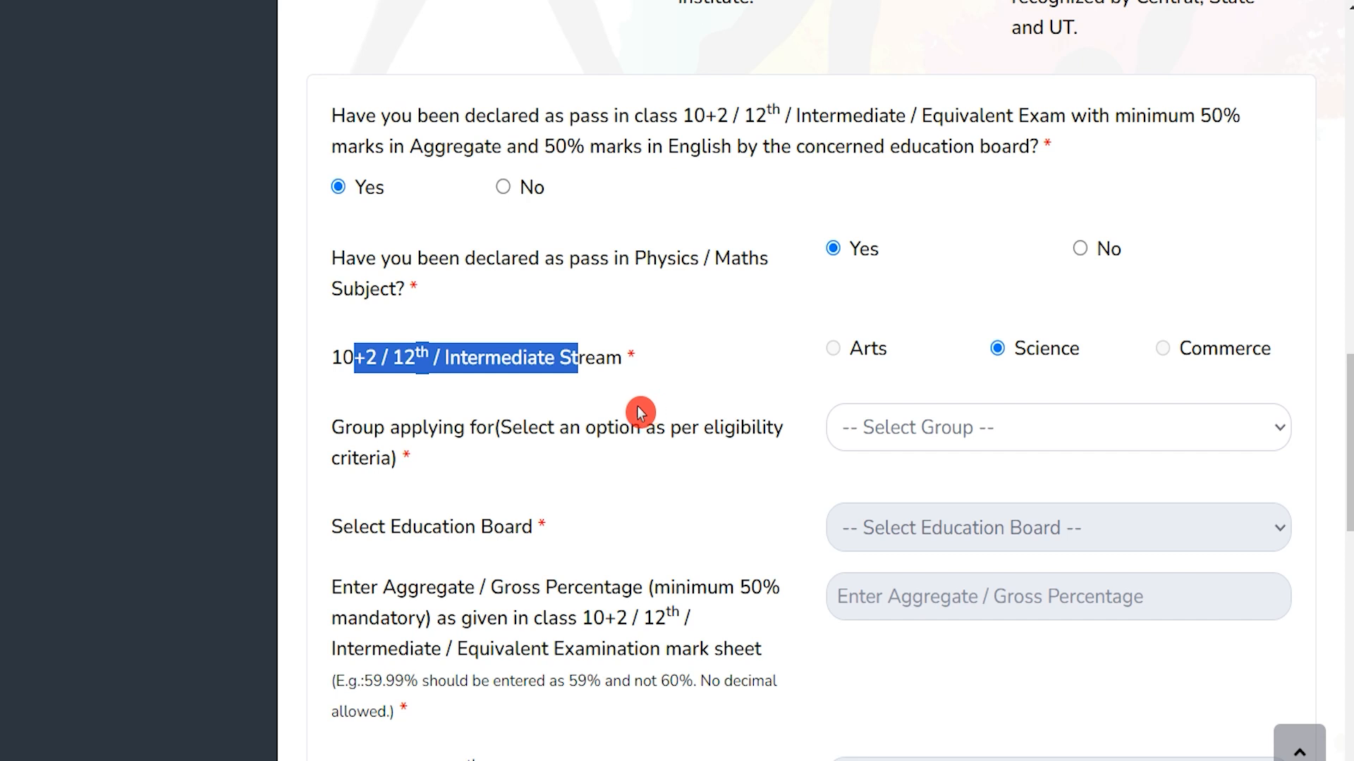
left_click_drag(386, 425, 656, 428)
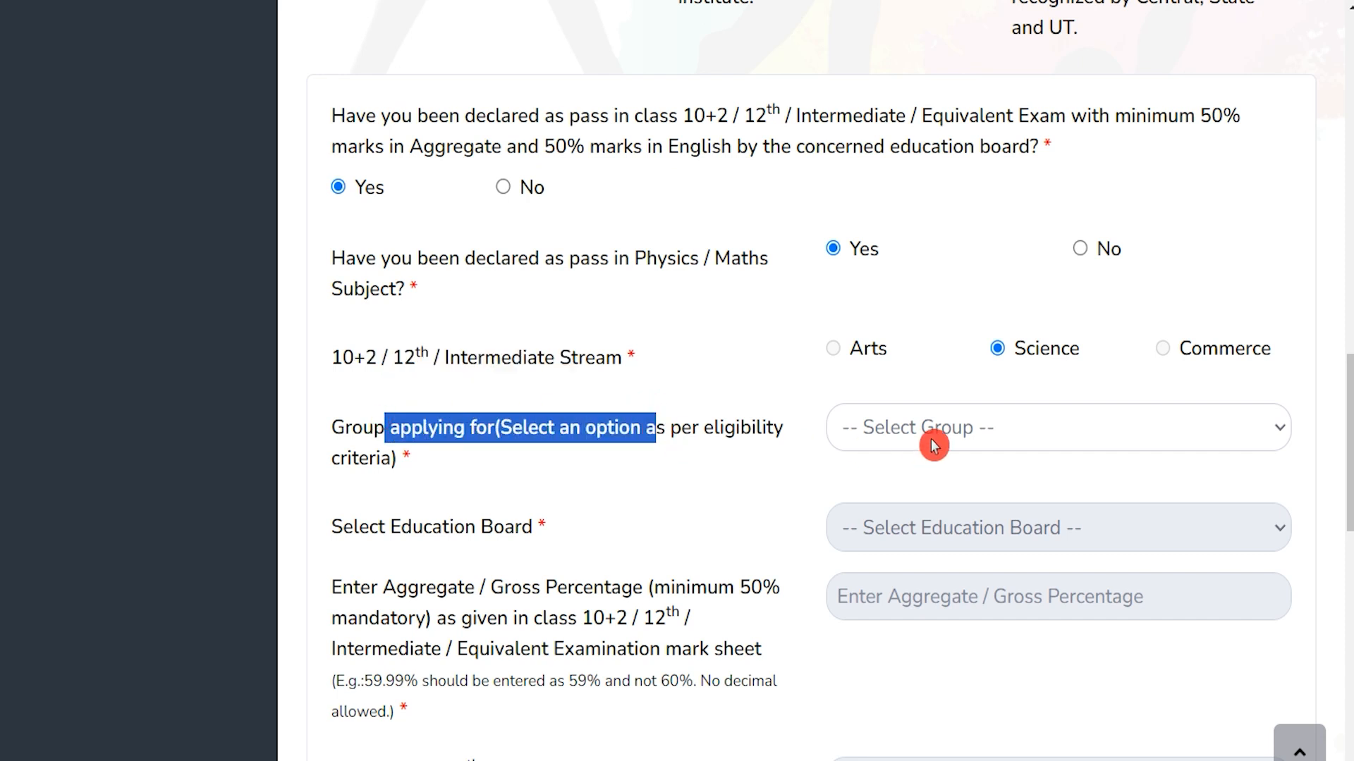
left_click(973, 430)
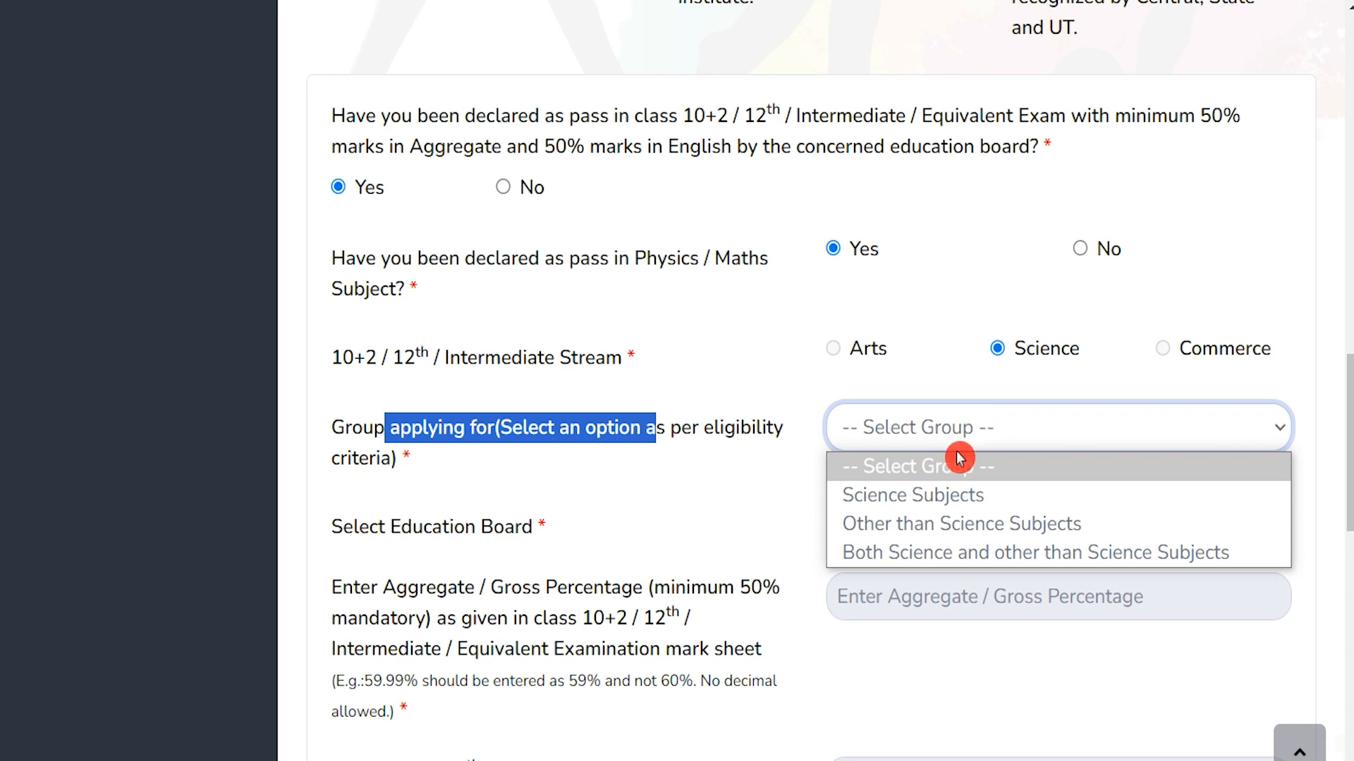
left_click(936, 498)
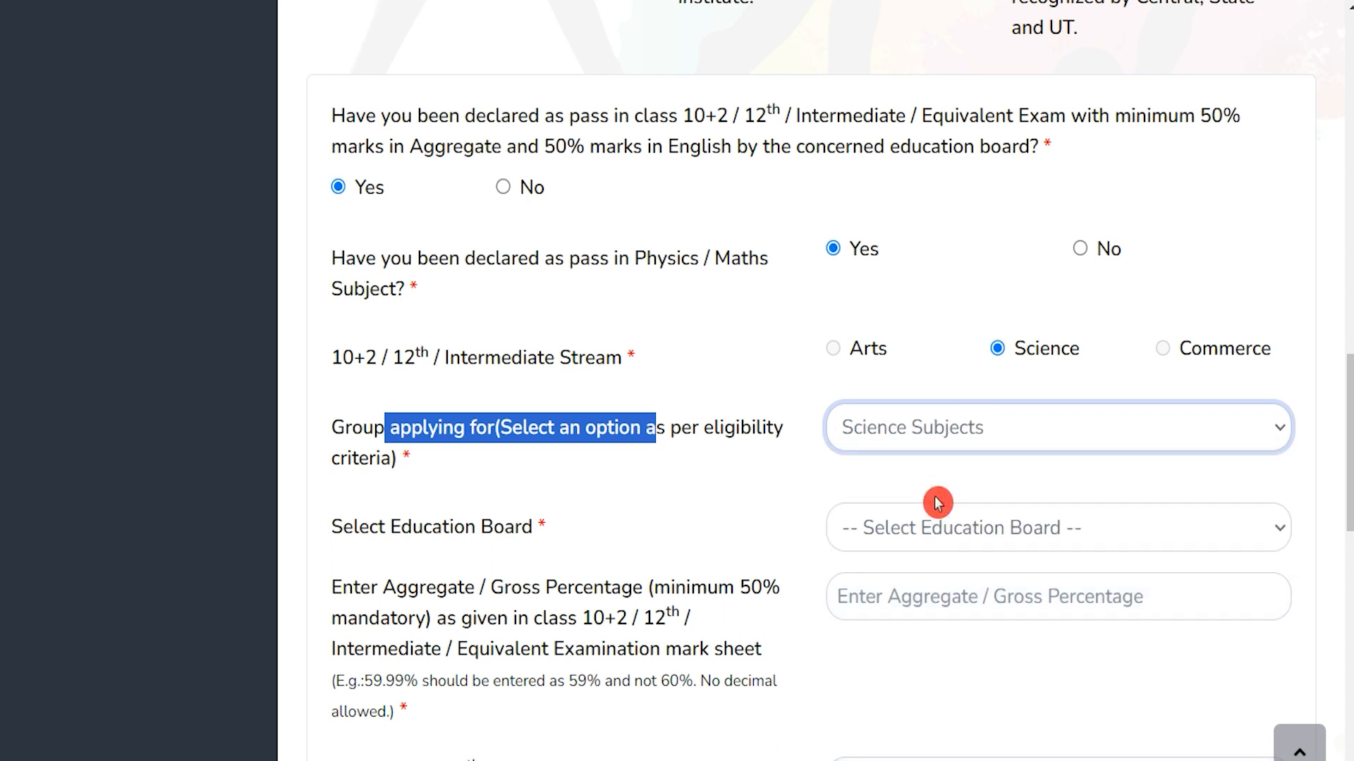
Select CENTRAL BOARD OF SECONDARY EDUCATION as the education board
left_click_drag(343, 528, 464, 528)
left_click(922, 529)
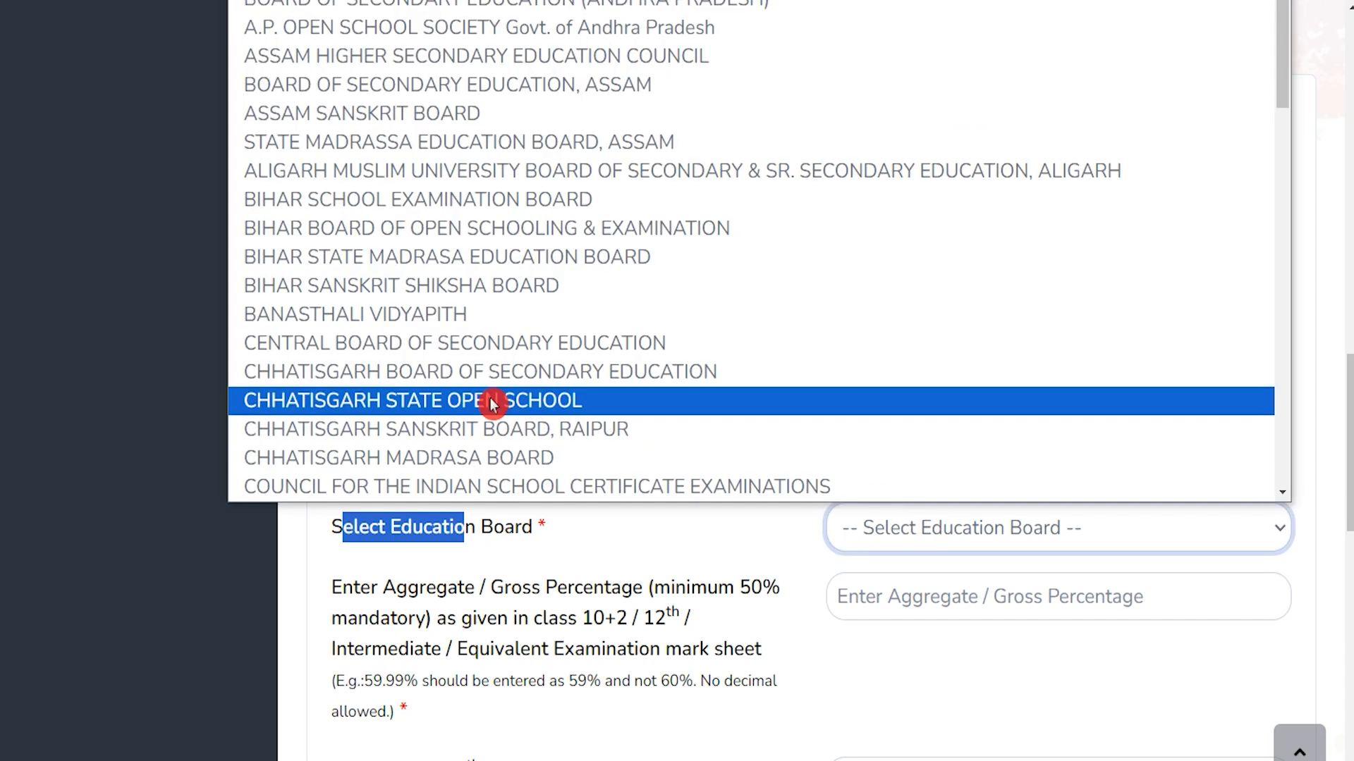
left_click(502, 344)
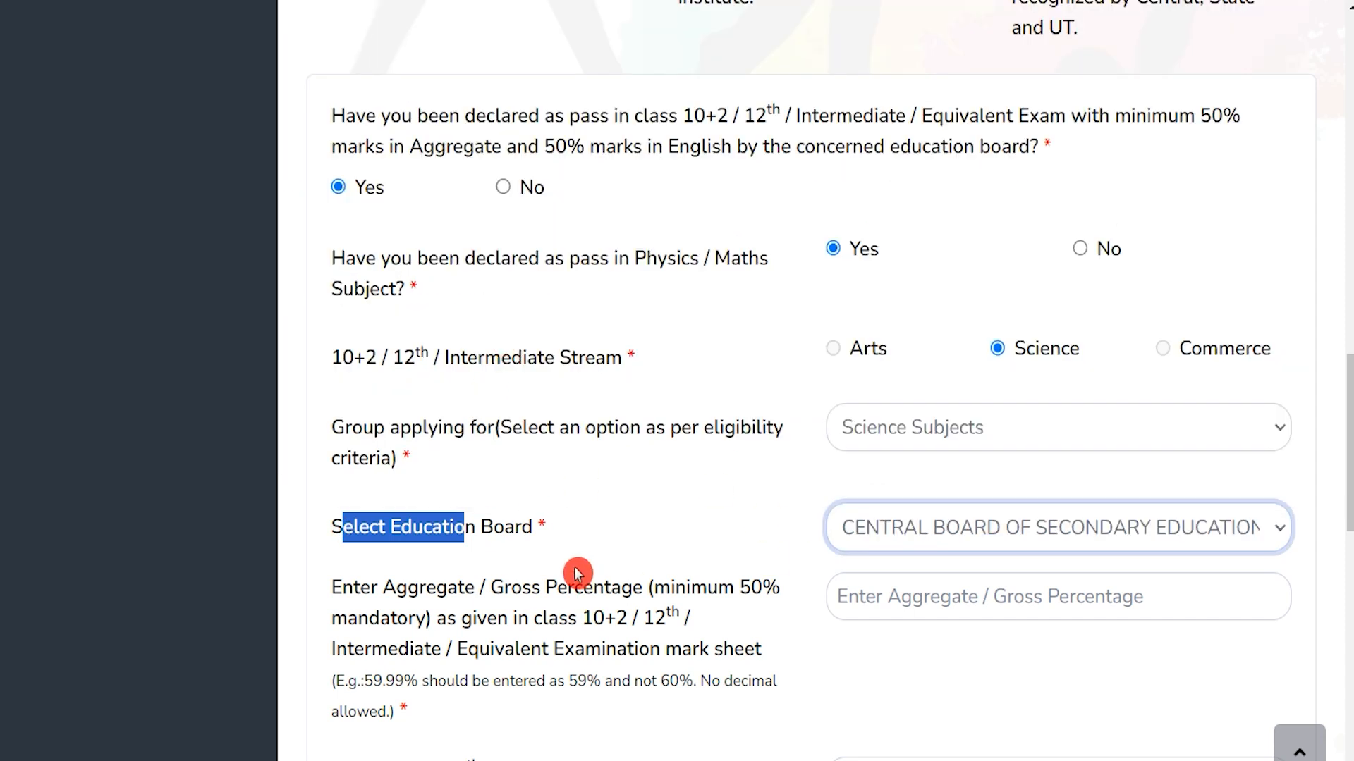
scroll(601, 536, "down", 3)
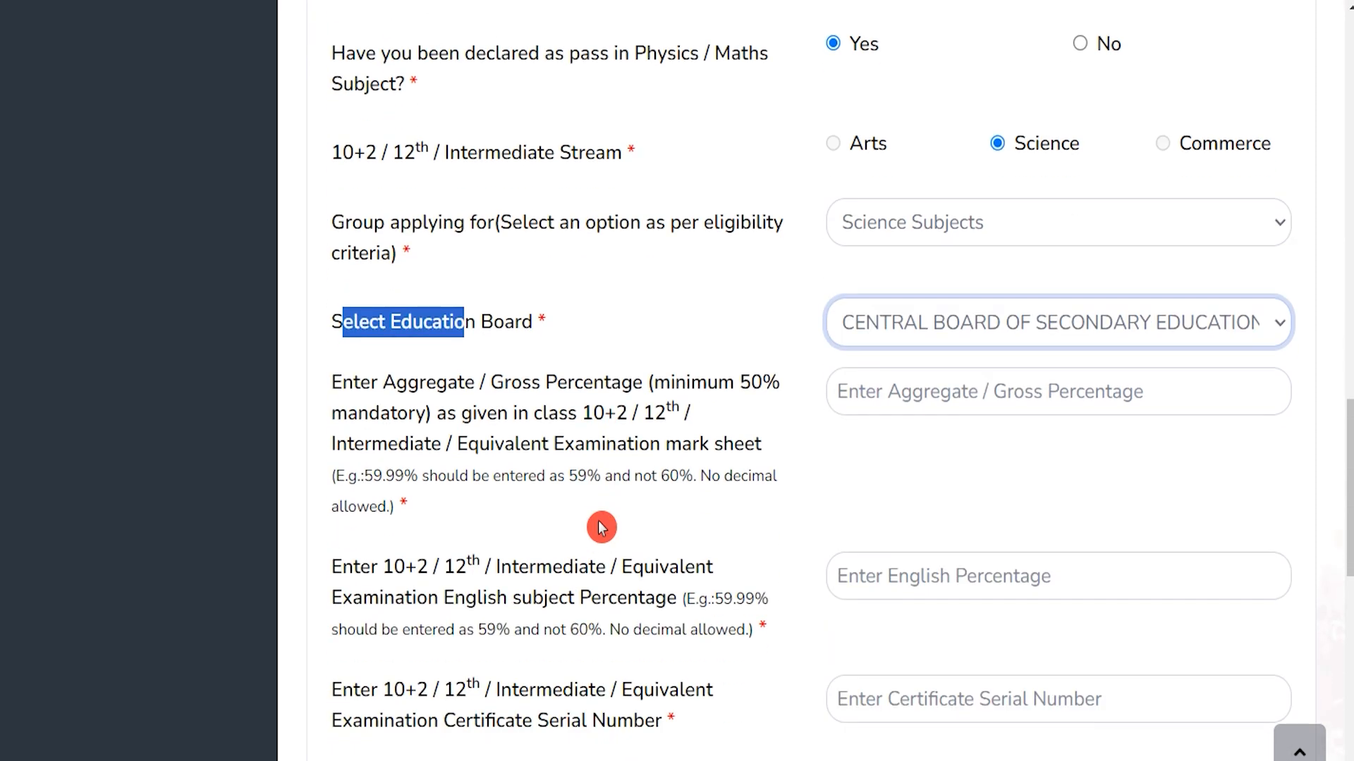
Enter 80 as the 10+2 aggregate percentage and 75 as the English percentage
left_click_drag(390, 384, 669, 388)
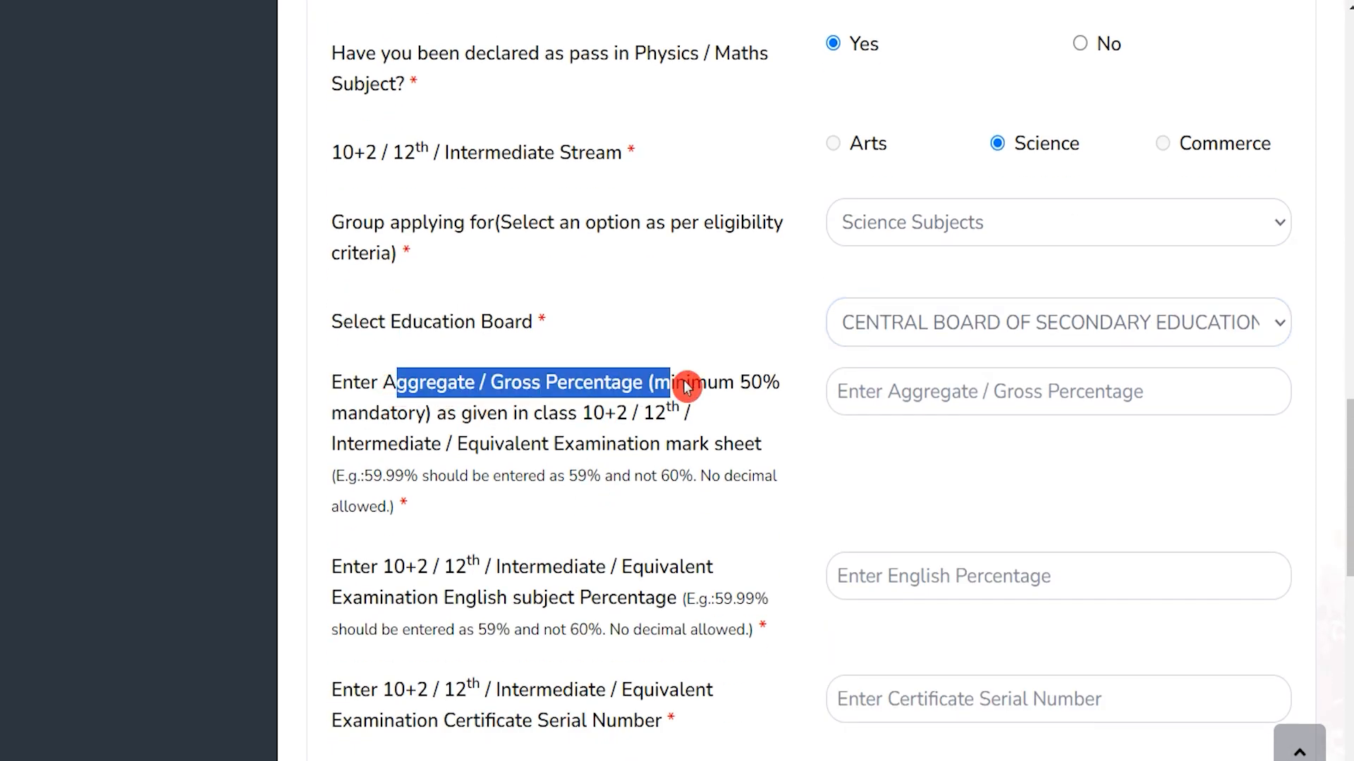
left_click(924, 401)
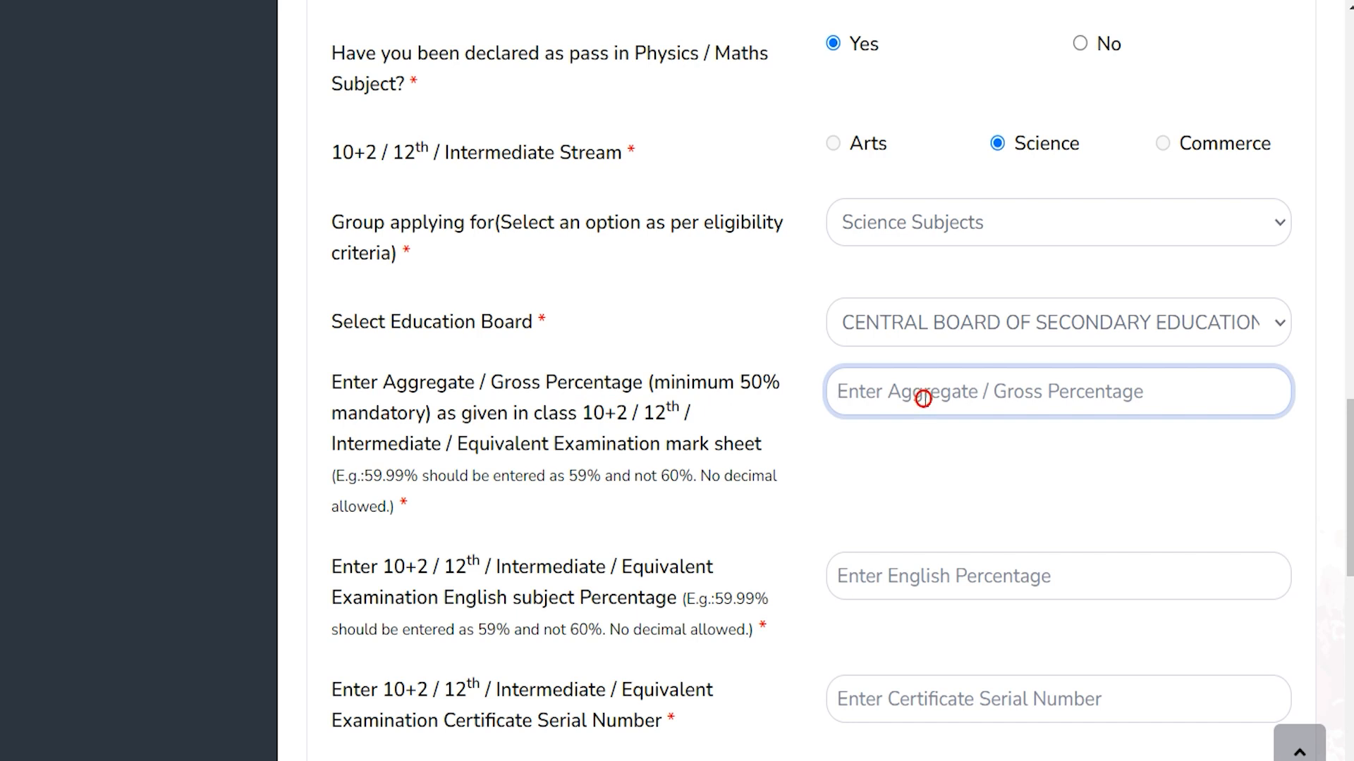
type("7")
type("8")
key("BackSpace")
key("BackSpace")
type("80")
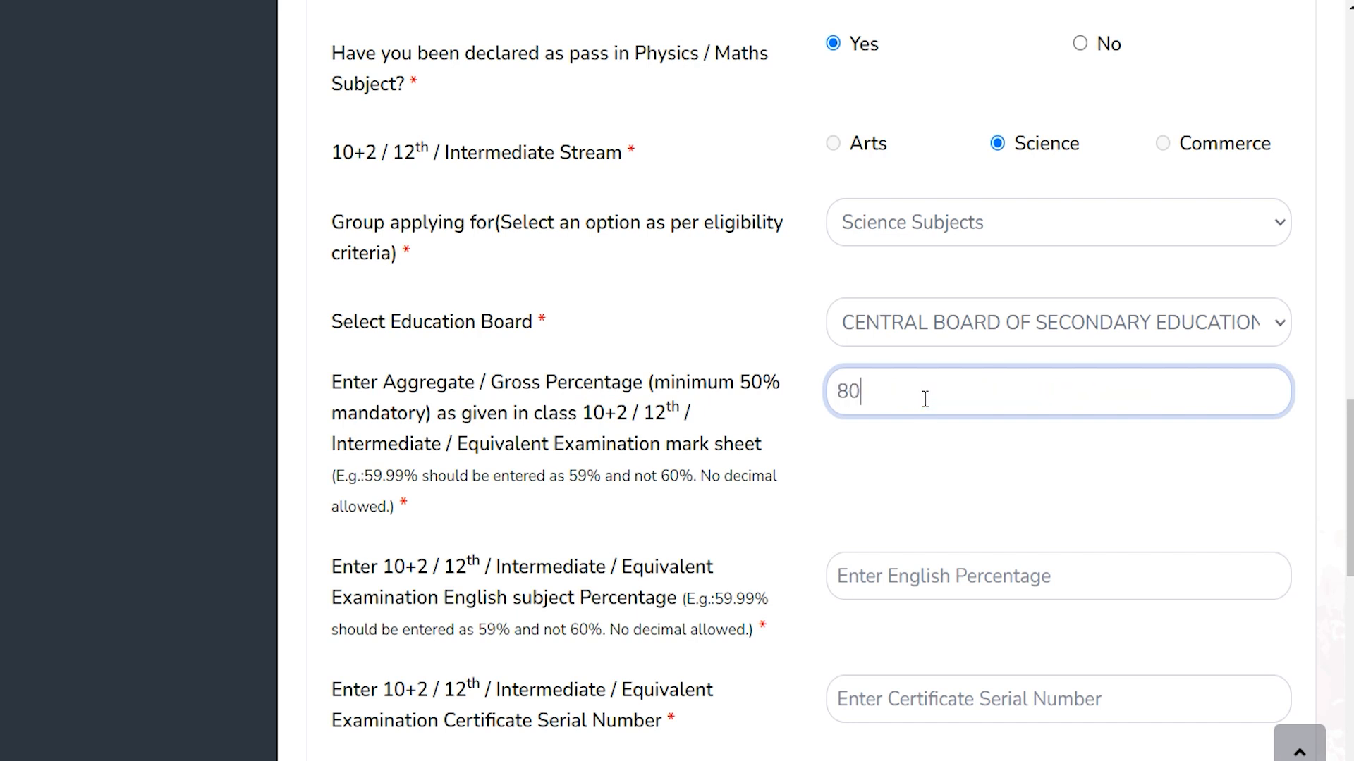
scroll(925, 399, "down", 3)
key("Tab")
type("75")
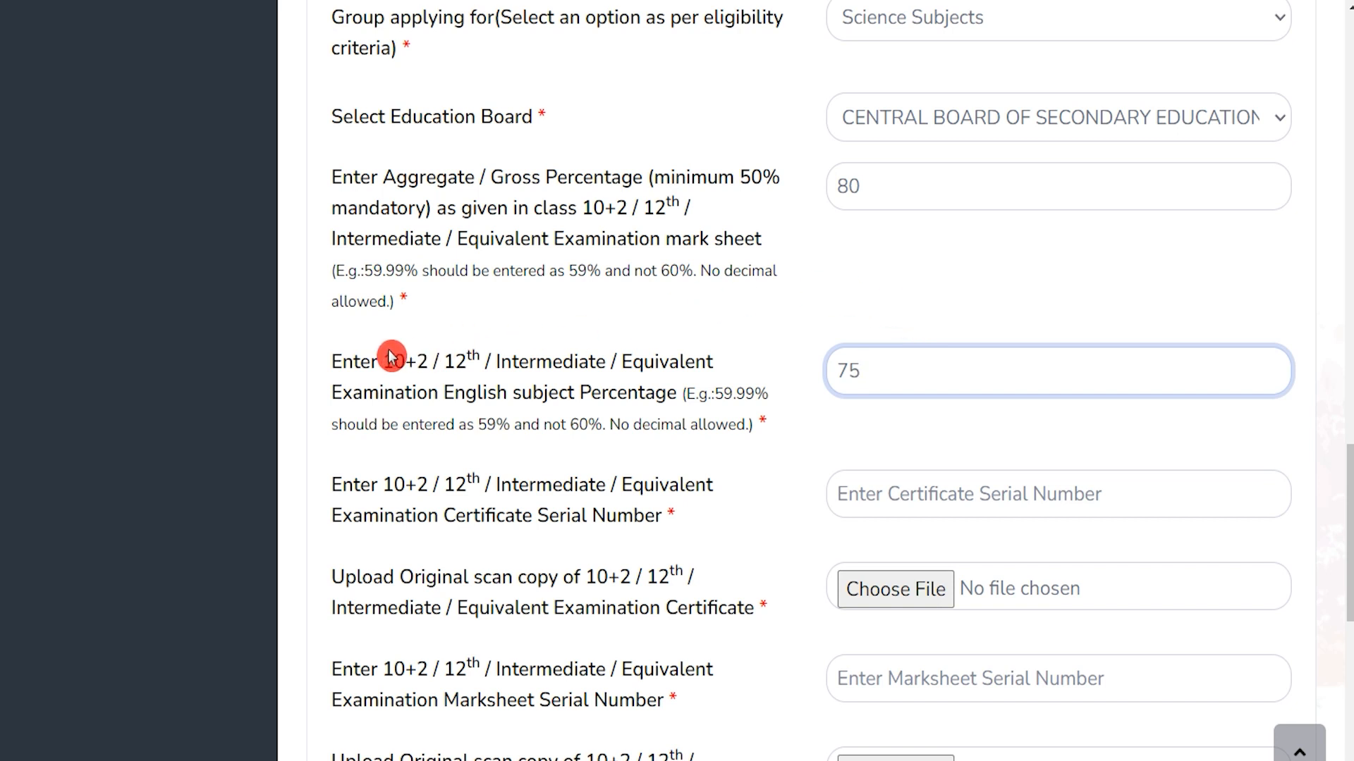
left_click_drag(390, 355, 589, 365)
left_click_drag(882, 369, 836, 370)
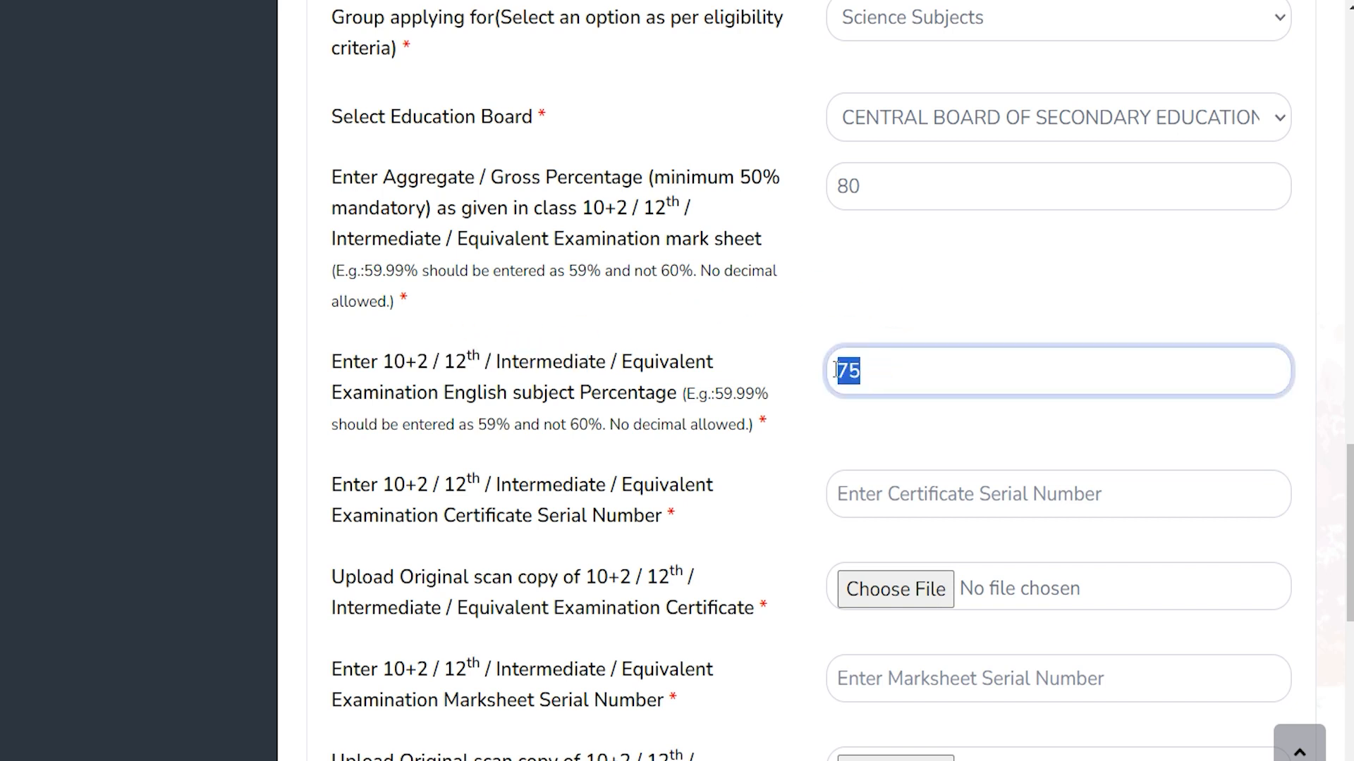
key("Tab")
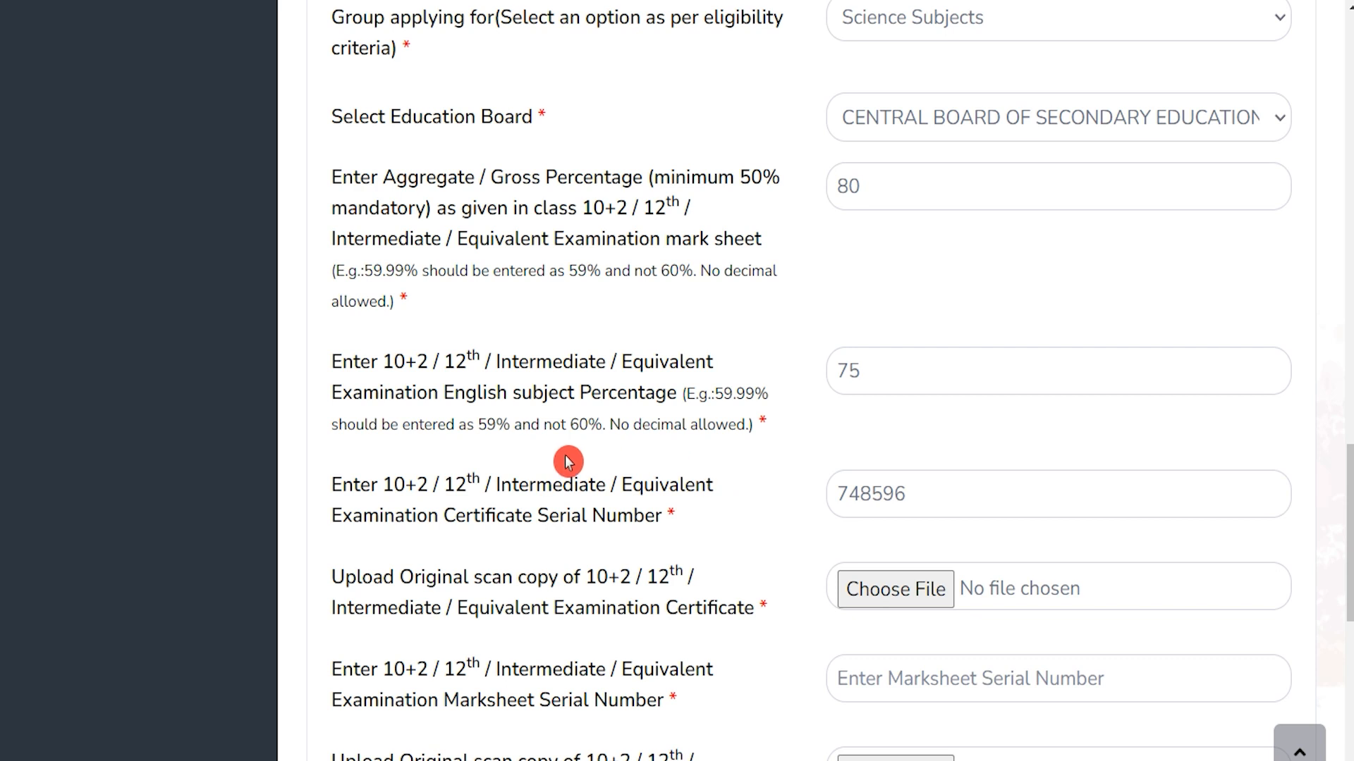
left_click_drag(384, 484, 613, 484)
left_click_drag(477, 517, 620, 519)
left_click(945, 492)
scroll(946, 492, "down", 3)
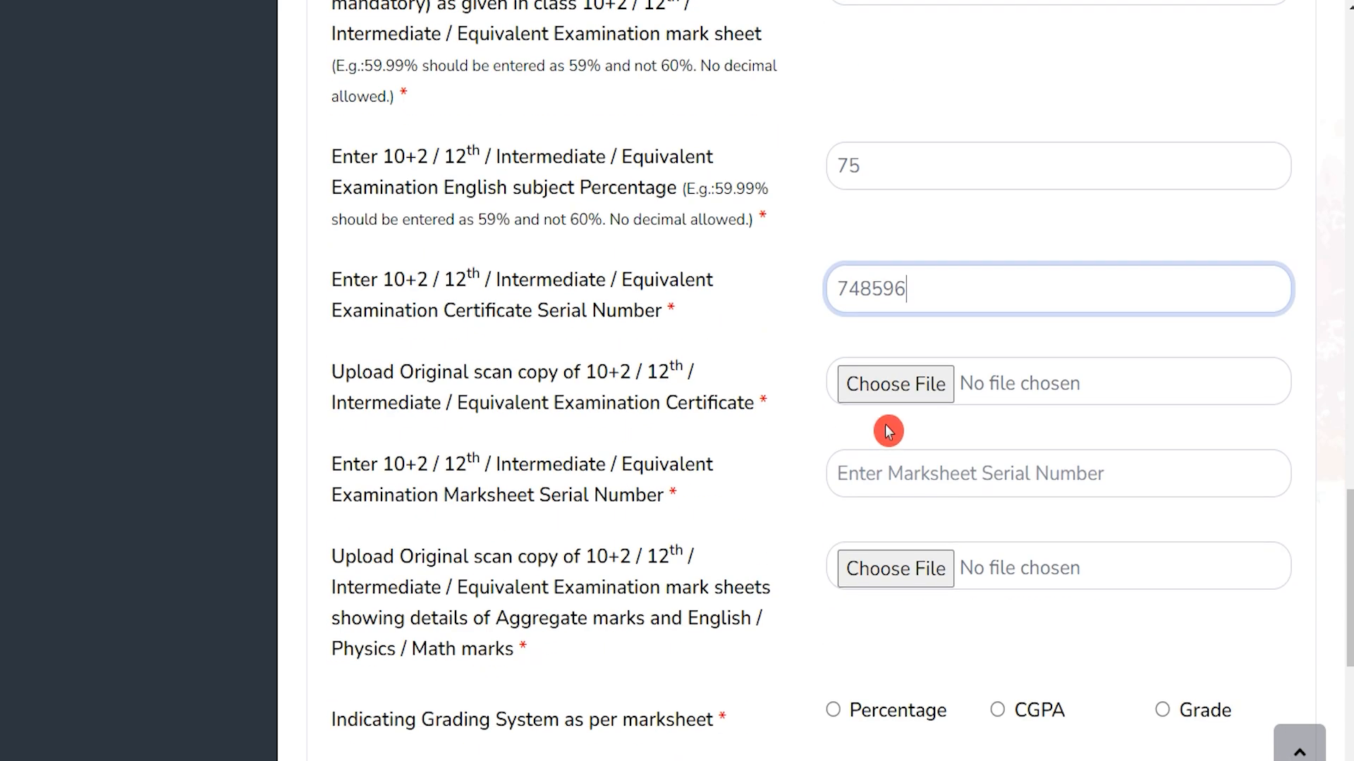
left_click_drag(443, 405, 635, 408)
left_click(920, 384)
Attach the 10th mark sheet image as the certificate scan
scroll(917, 500, "down", 5)
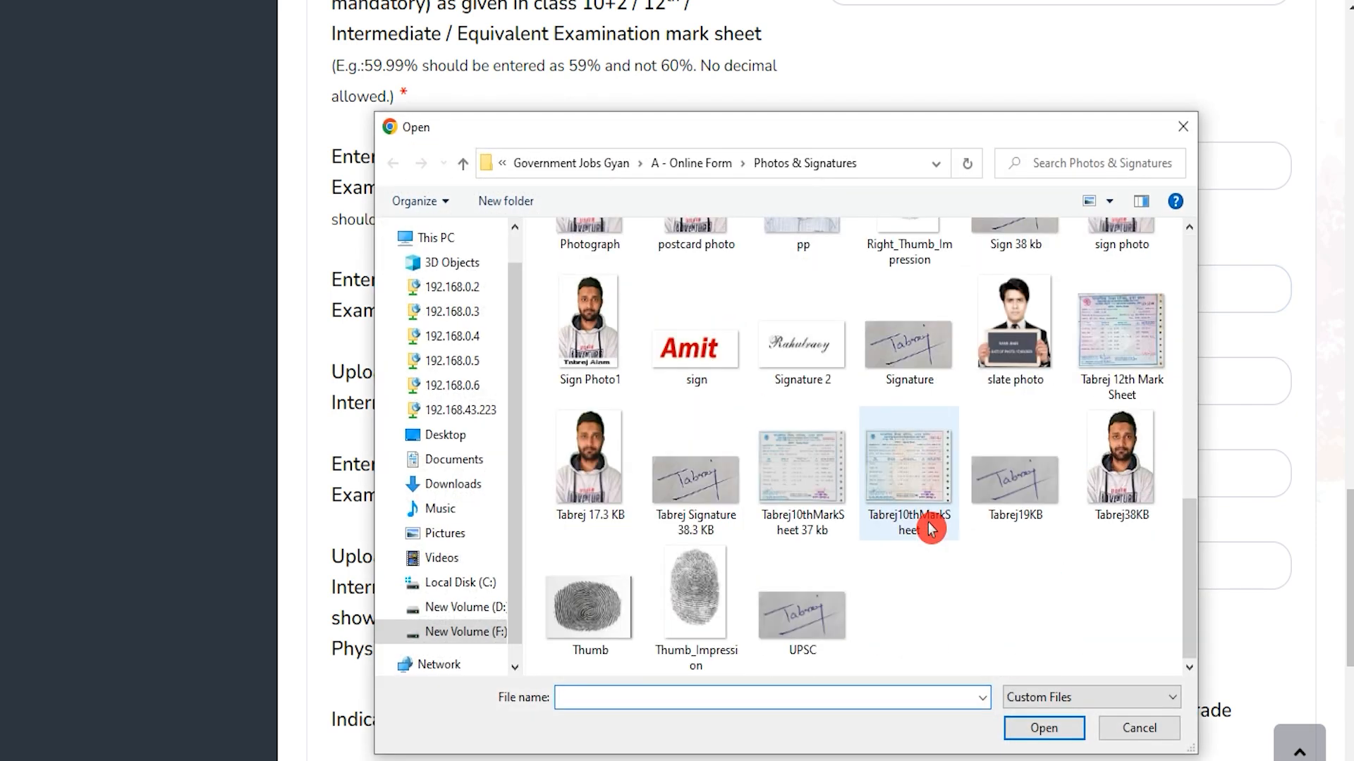
double_click(909, 476)
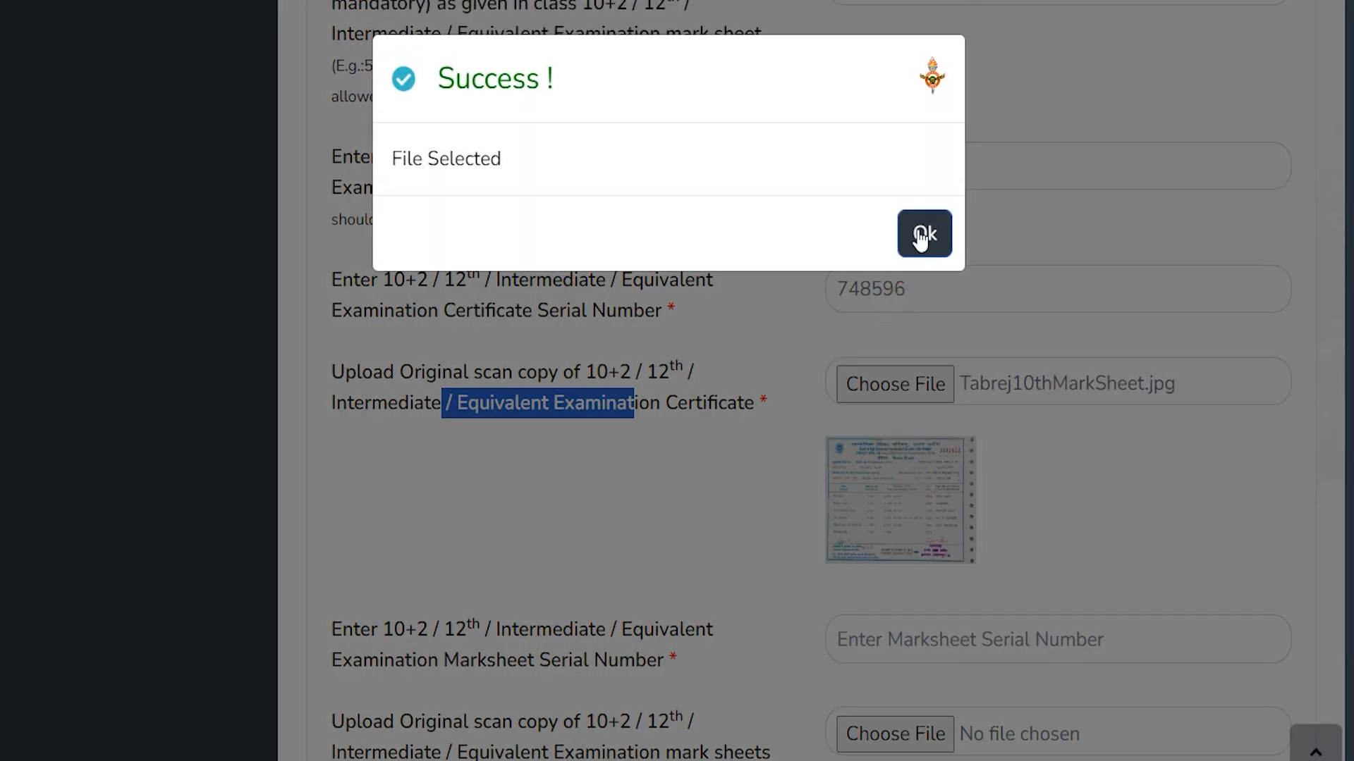
left_click(922, 233)
scroll(647, 608, "down", 4)
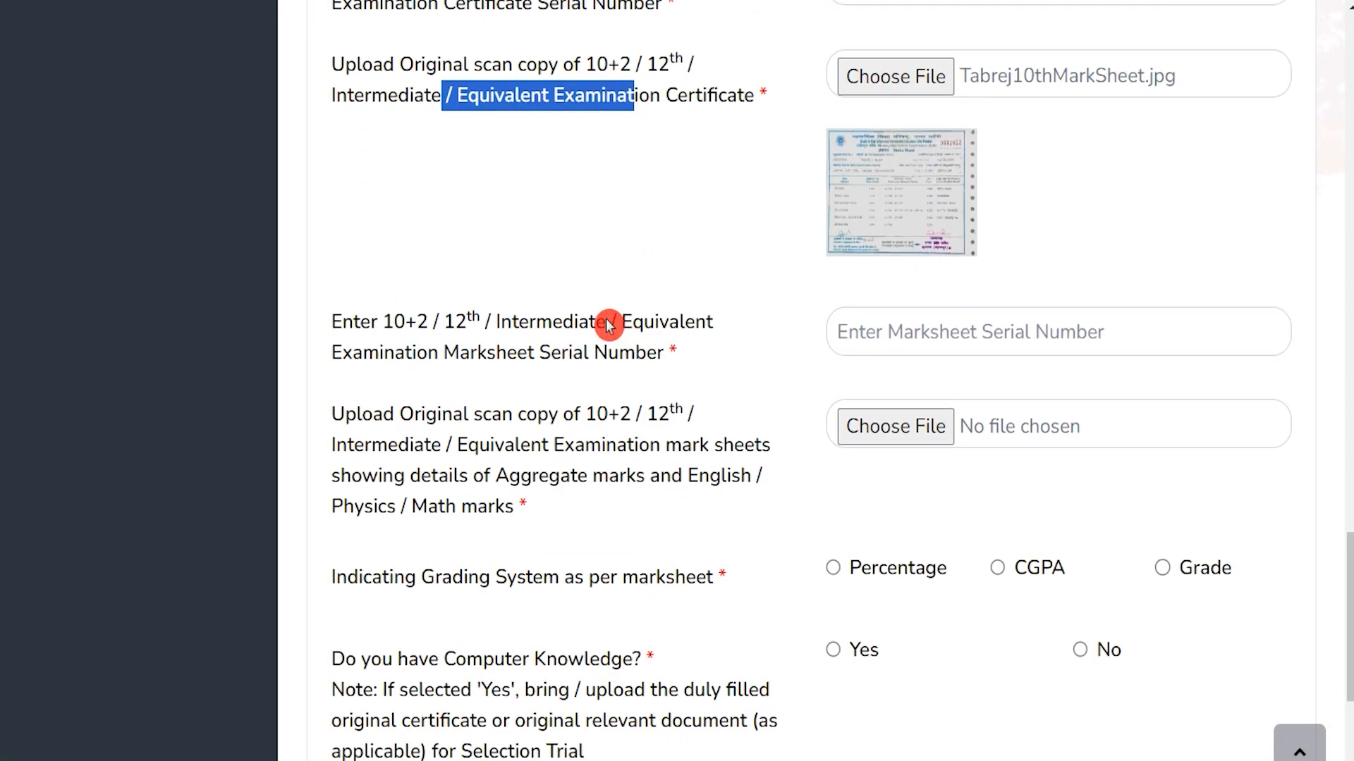
left_click_drag(444, 323, 572, 324)
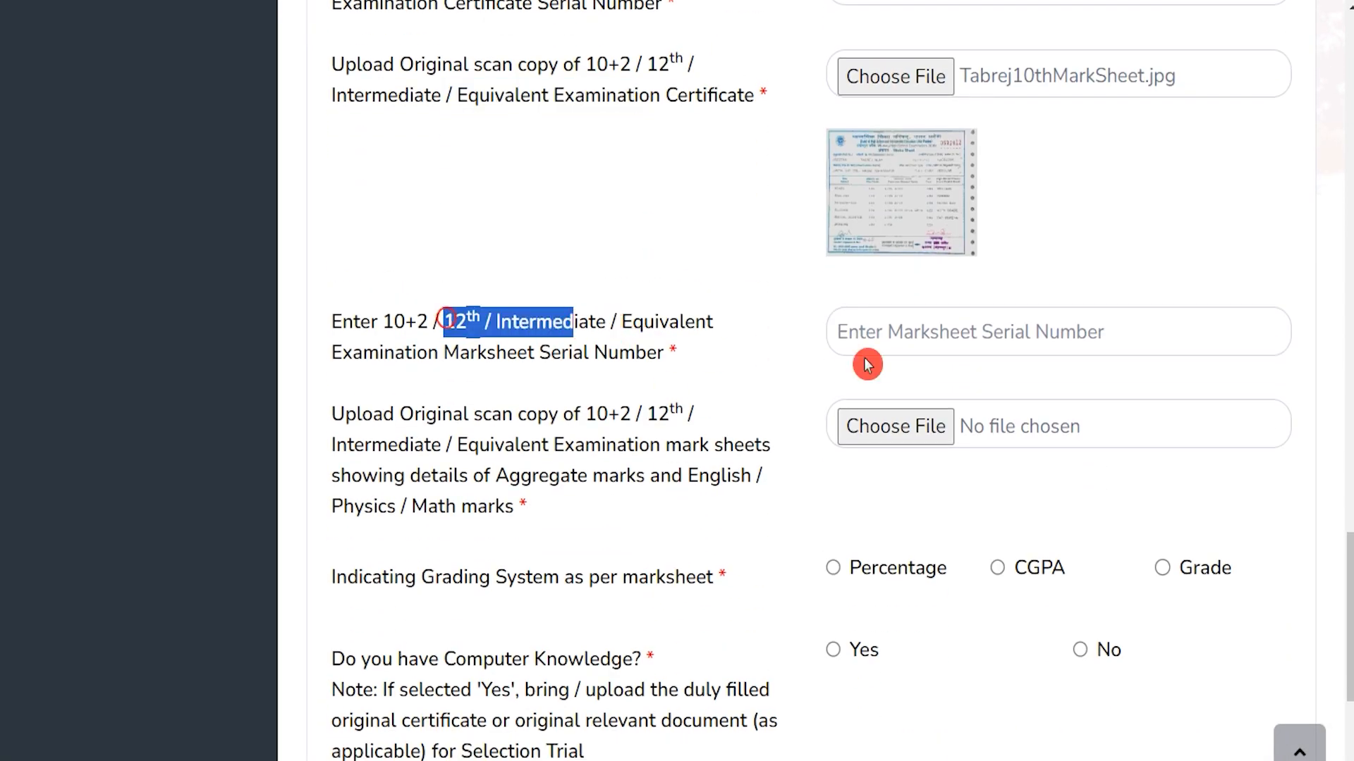
left_click(916, 337)
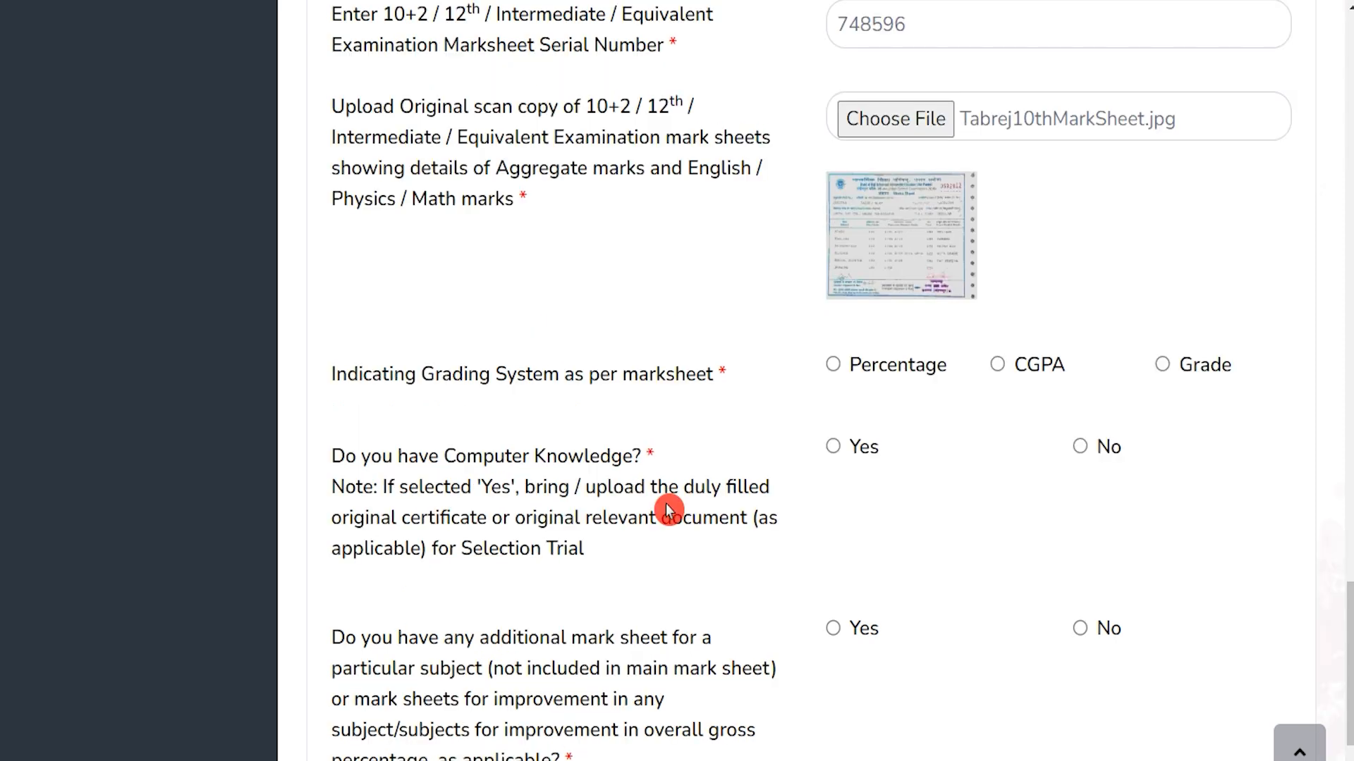
left_click(833, 367)
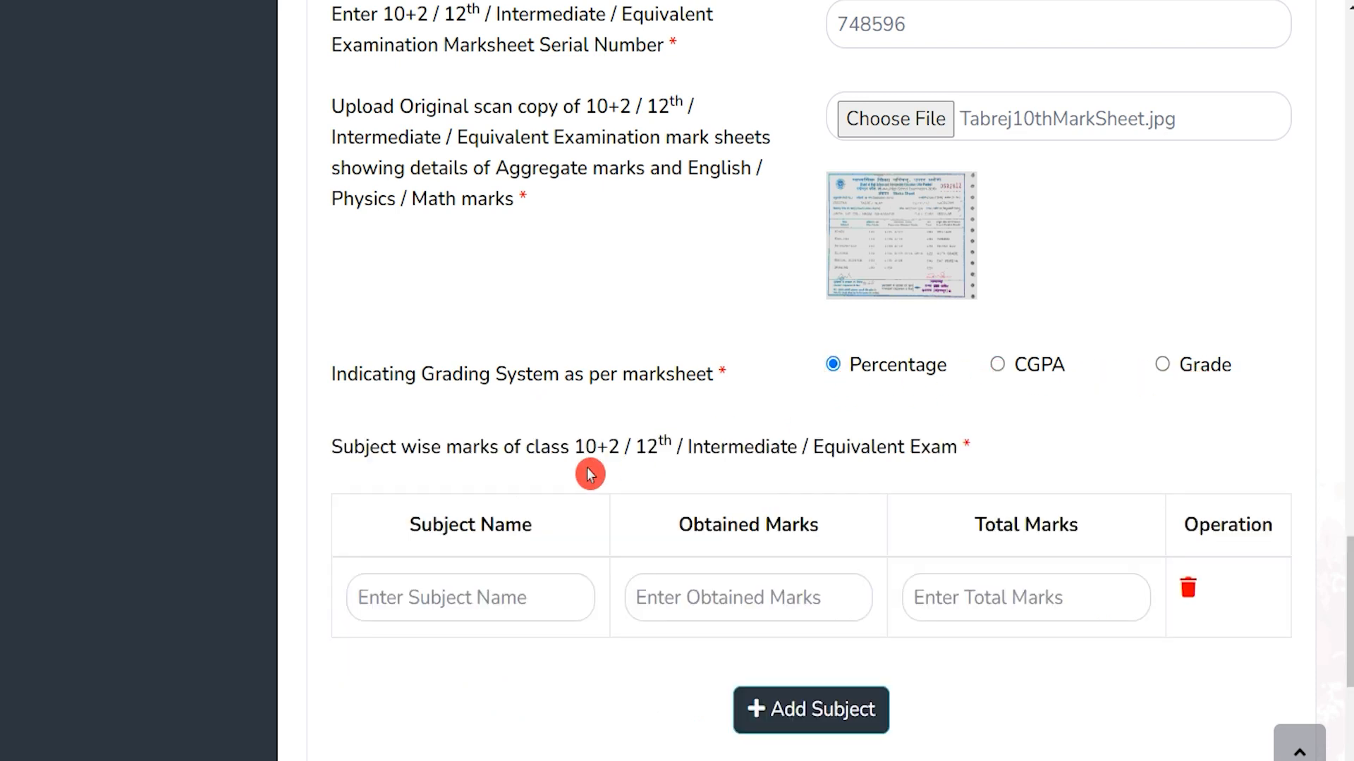
Fill the first subject row with English, 75 obtained out of 100 total marks
scroll(589, 471, "down", 1)
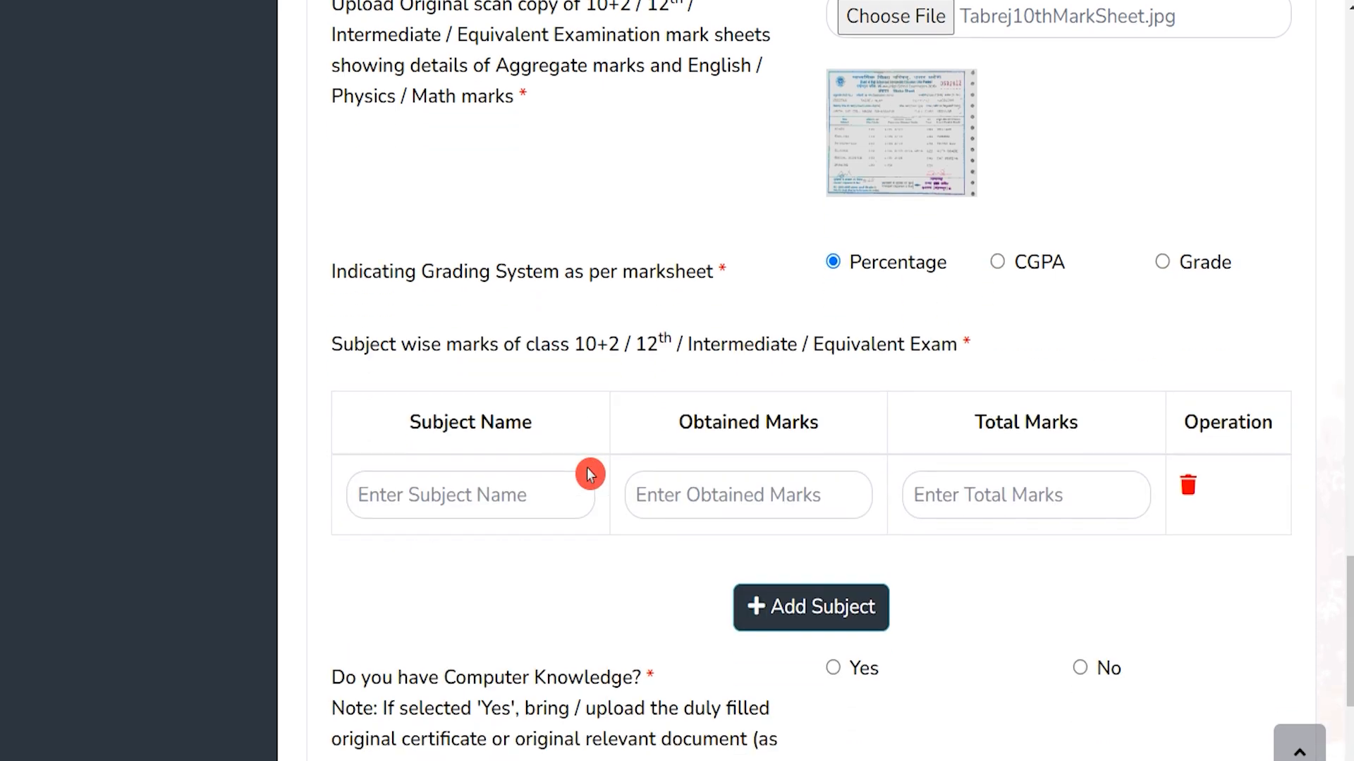
left_click(500, 502)
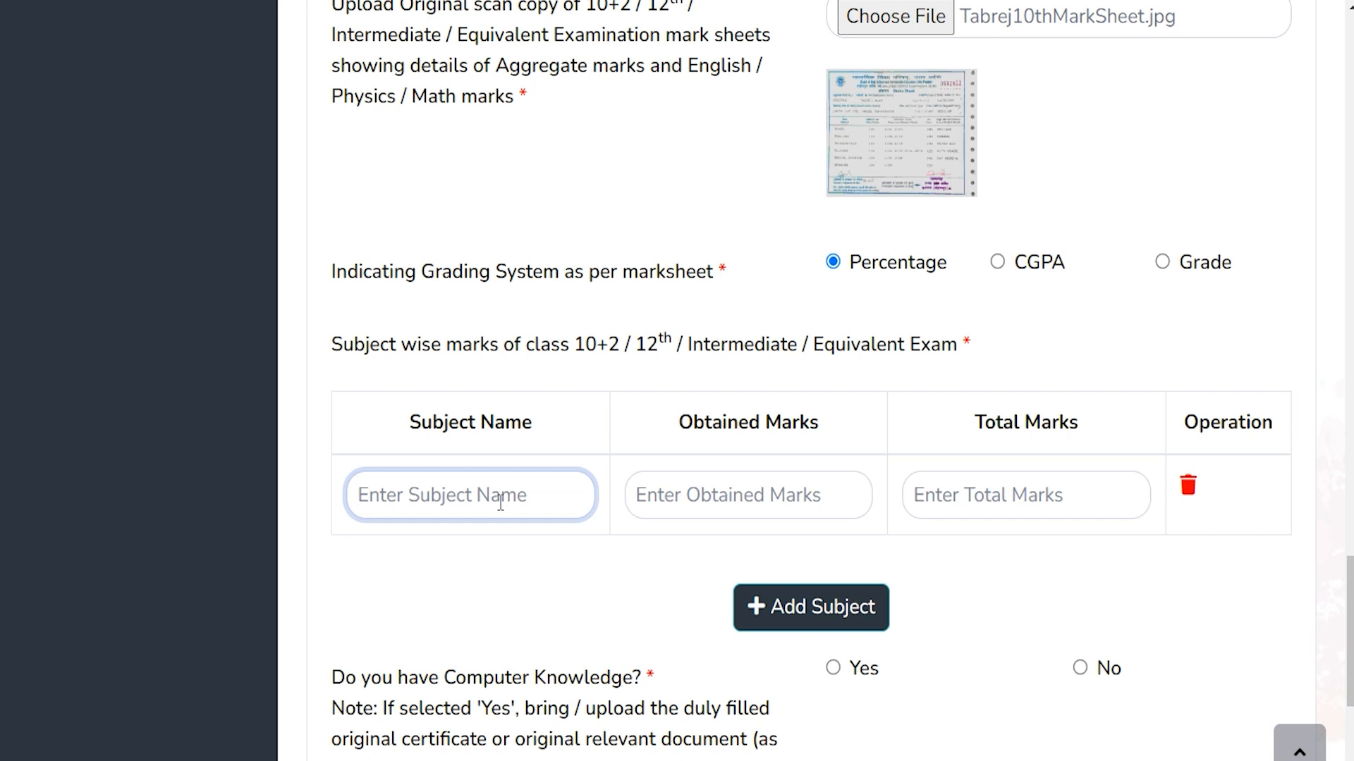
type("English")
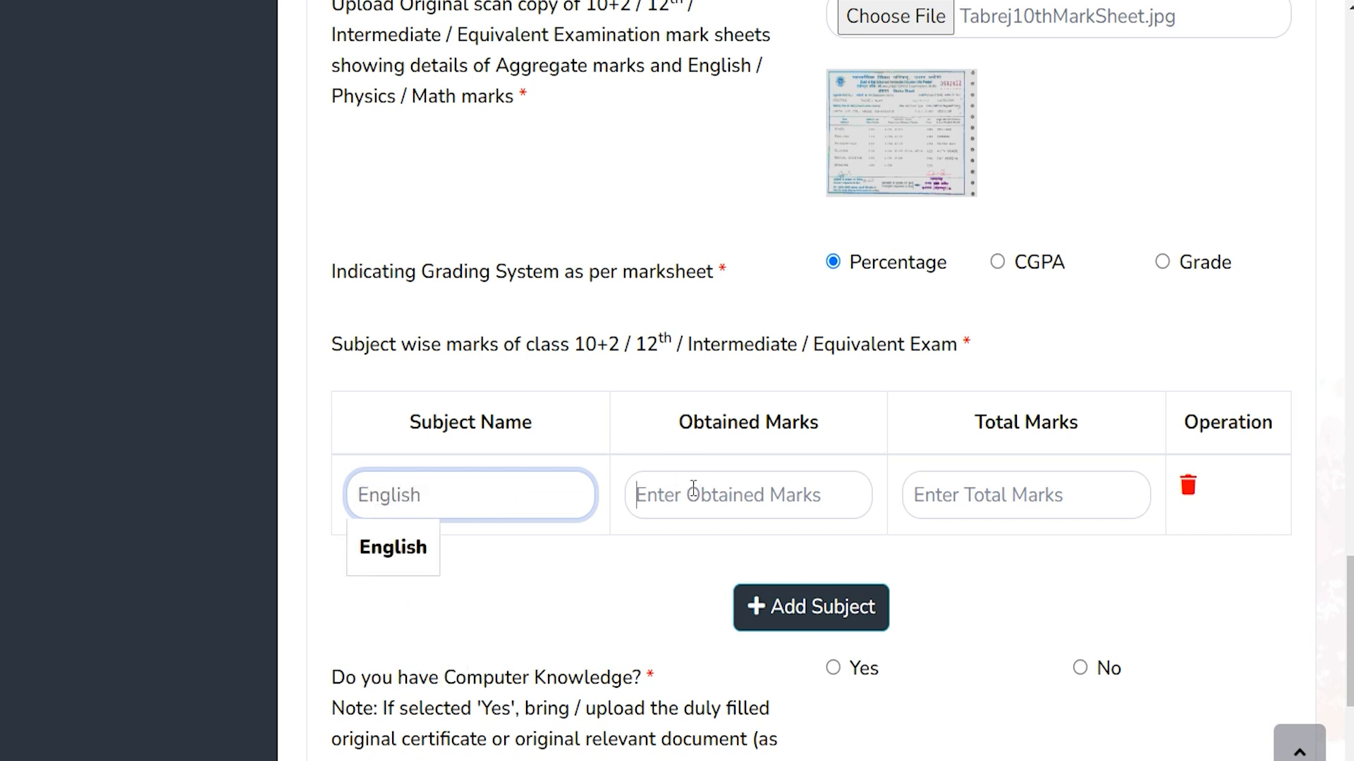
left_click(693, 488)
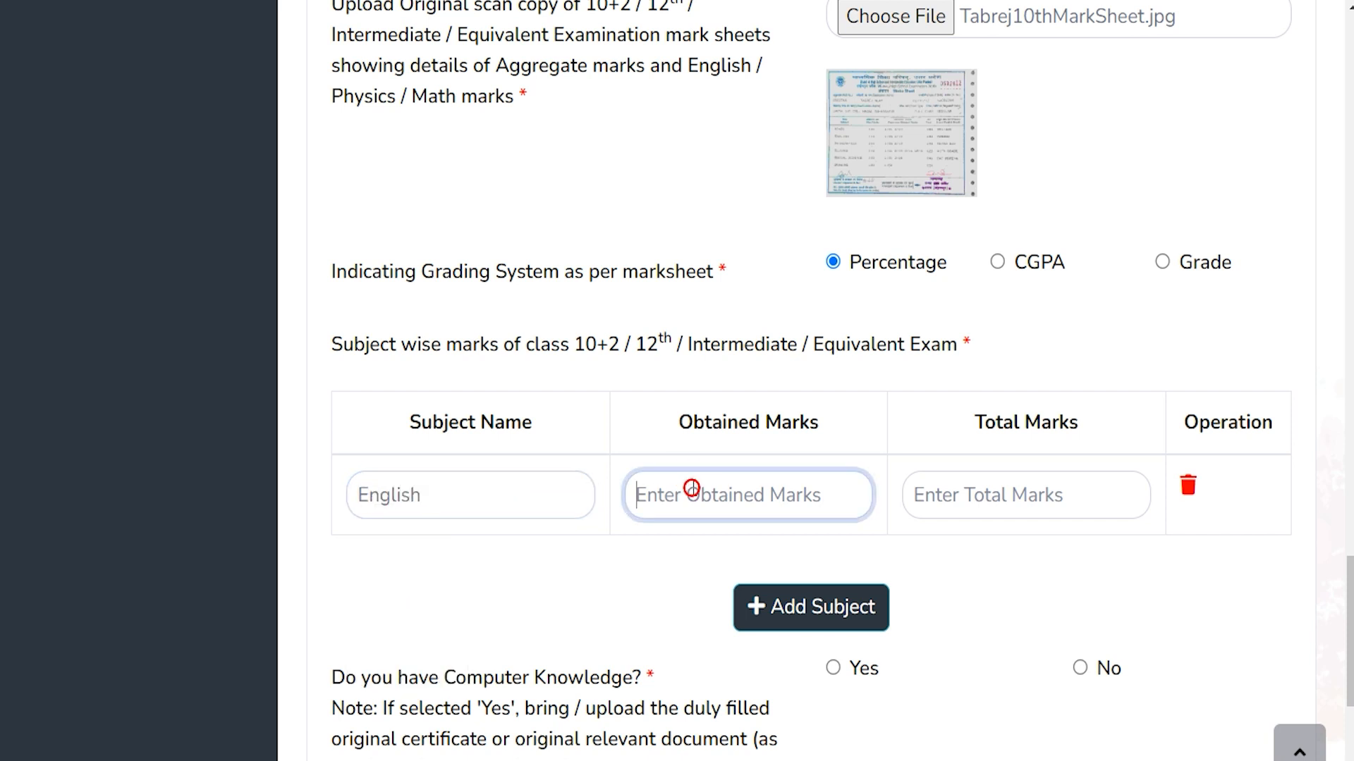
type("75")
left_click(973, 497)
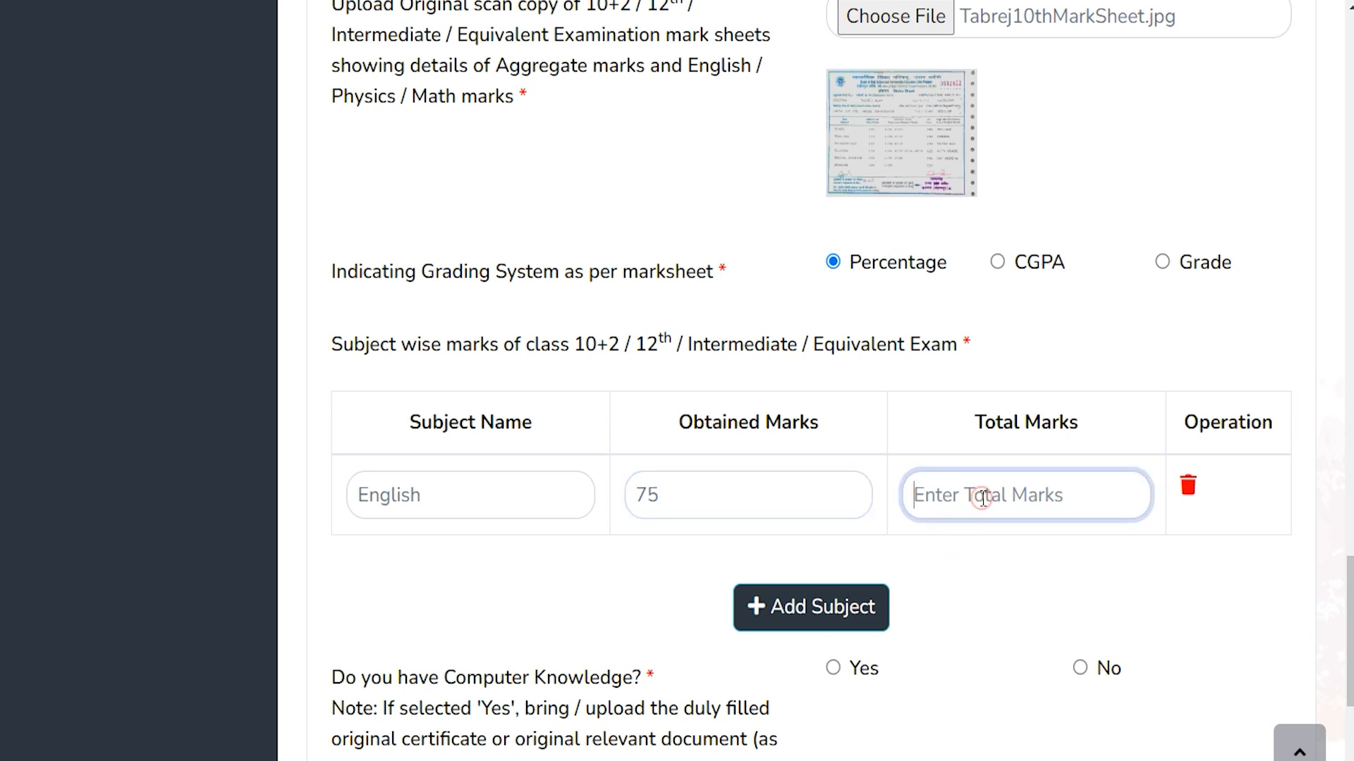
type("7")
key("BackSpace")
type("100")
Add a second, empty subject row to the marks table
left_click(806, 609)
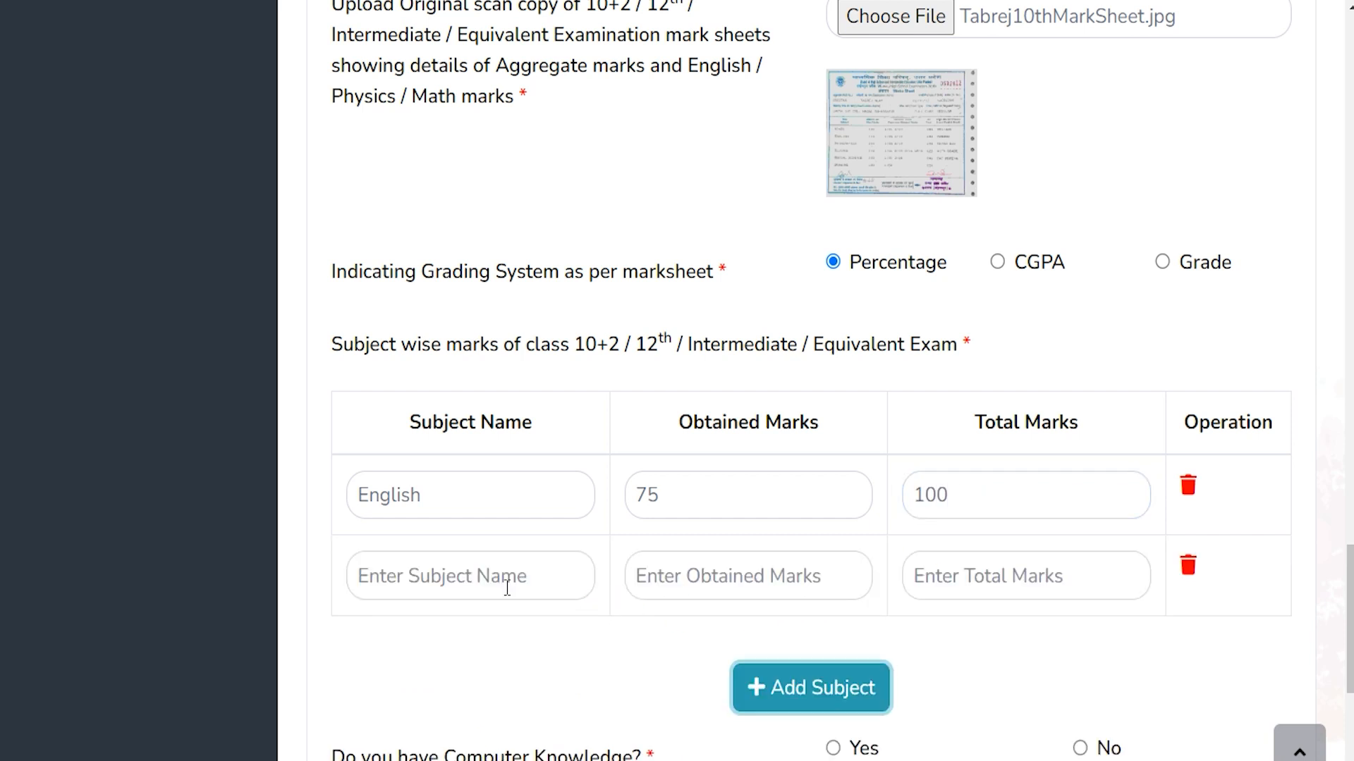
left_click(517, 572)
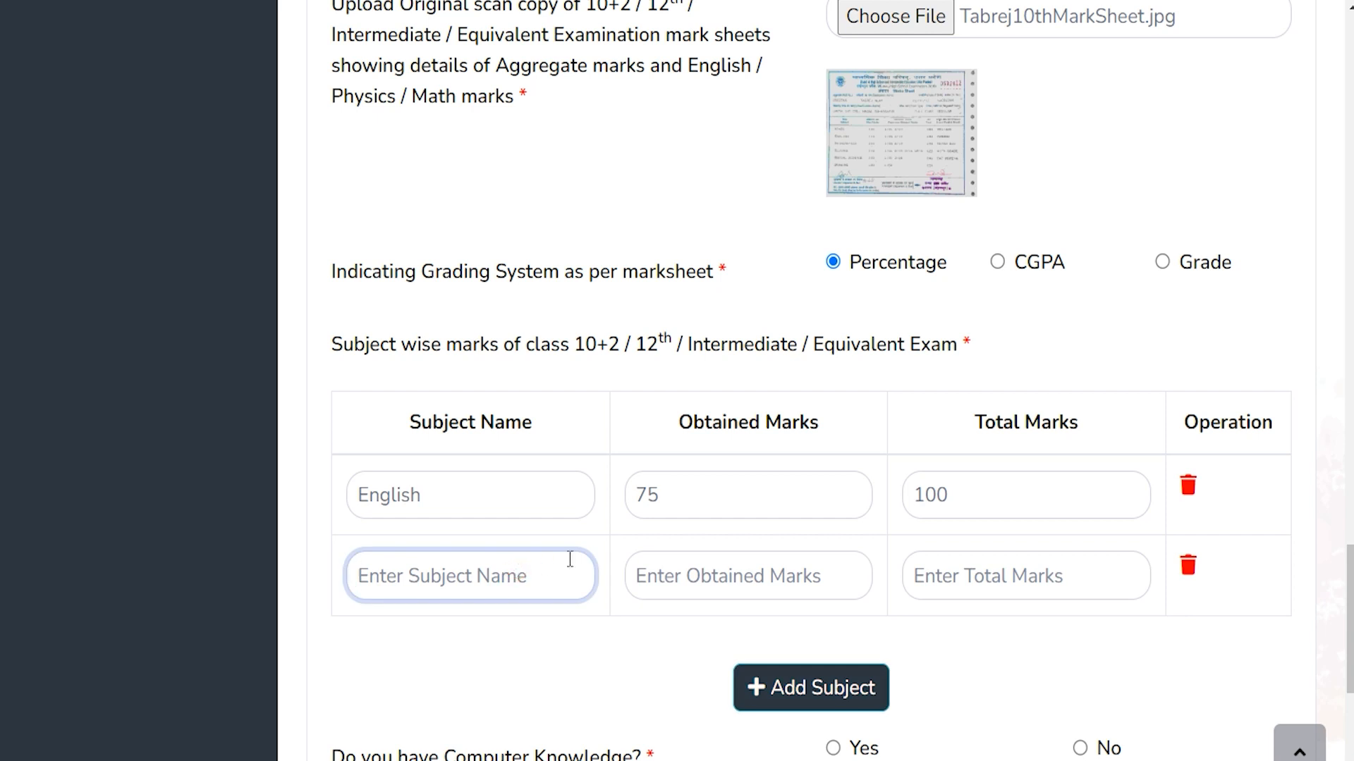
scroll(579, 557, "down", 5)
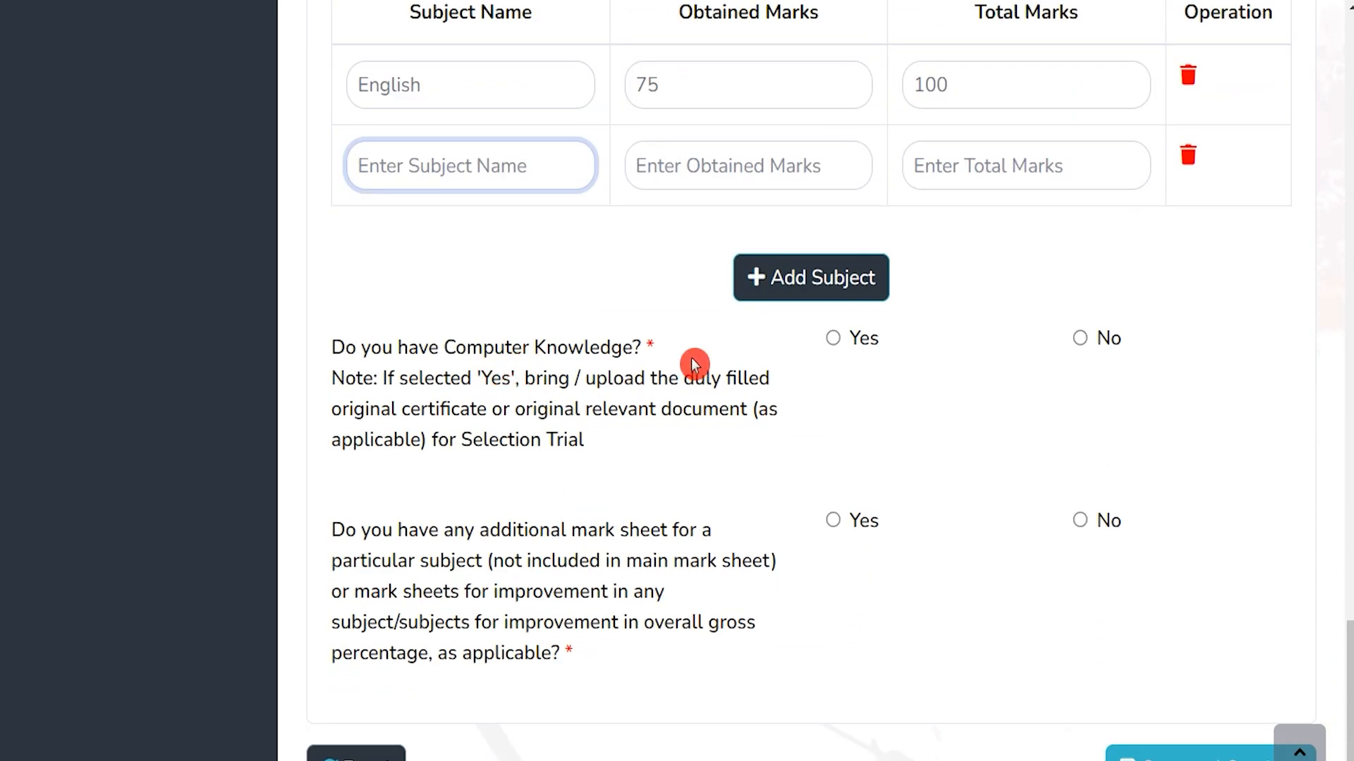
Declare computer knowledge as Yes with the Advanced level
left_click(832, 338)
left_click(1080, 338)
left_click(833, 338)
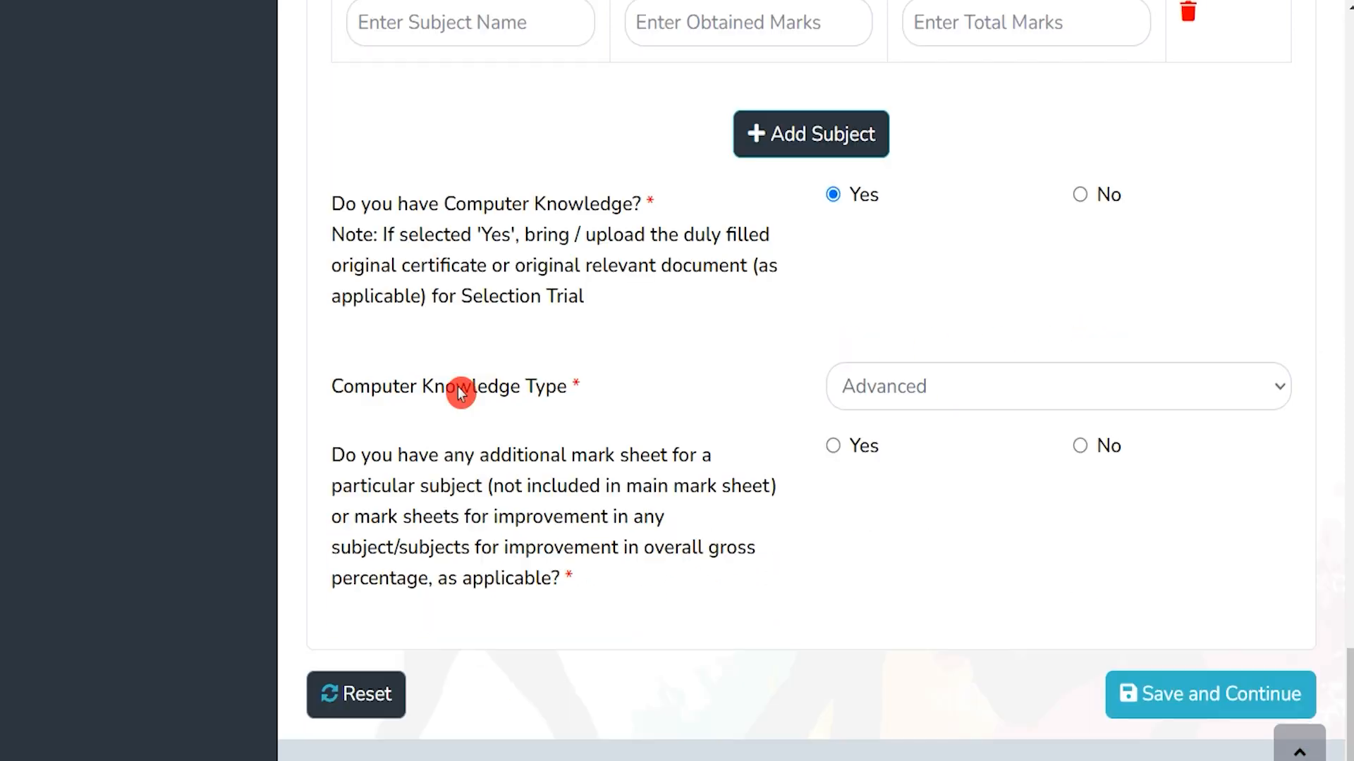
left_click_drag(372, 387, 497, 392)
left_click(918, 397)
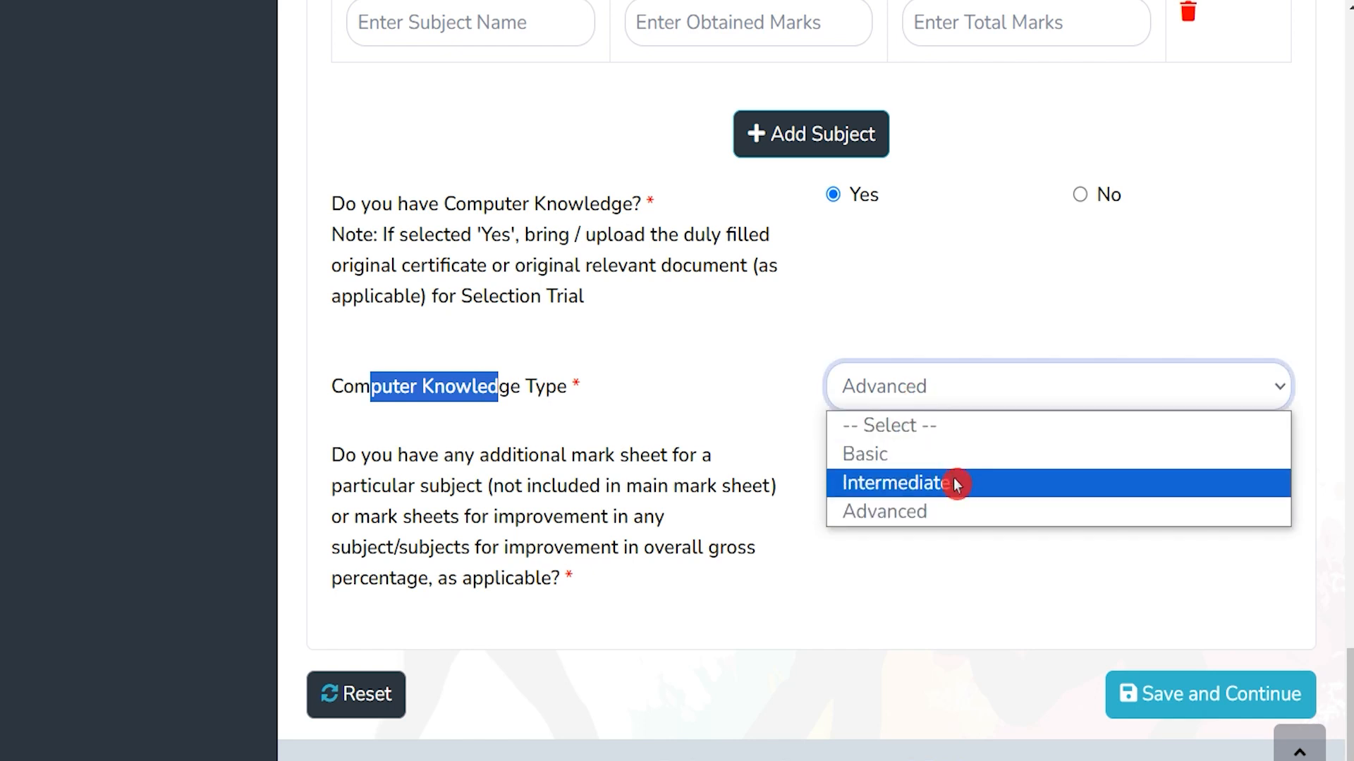
left_click(923, 506)
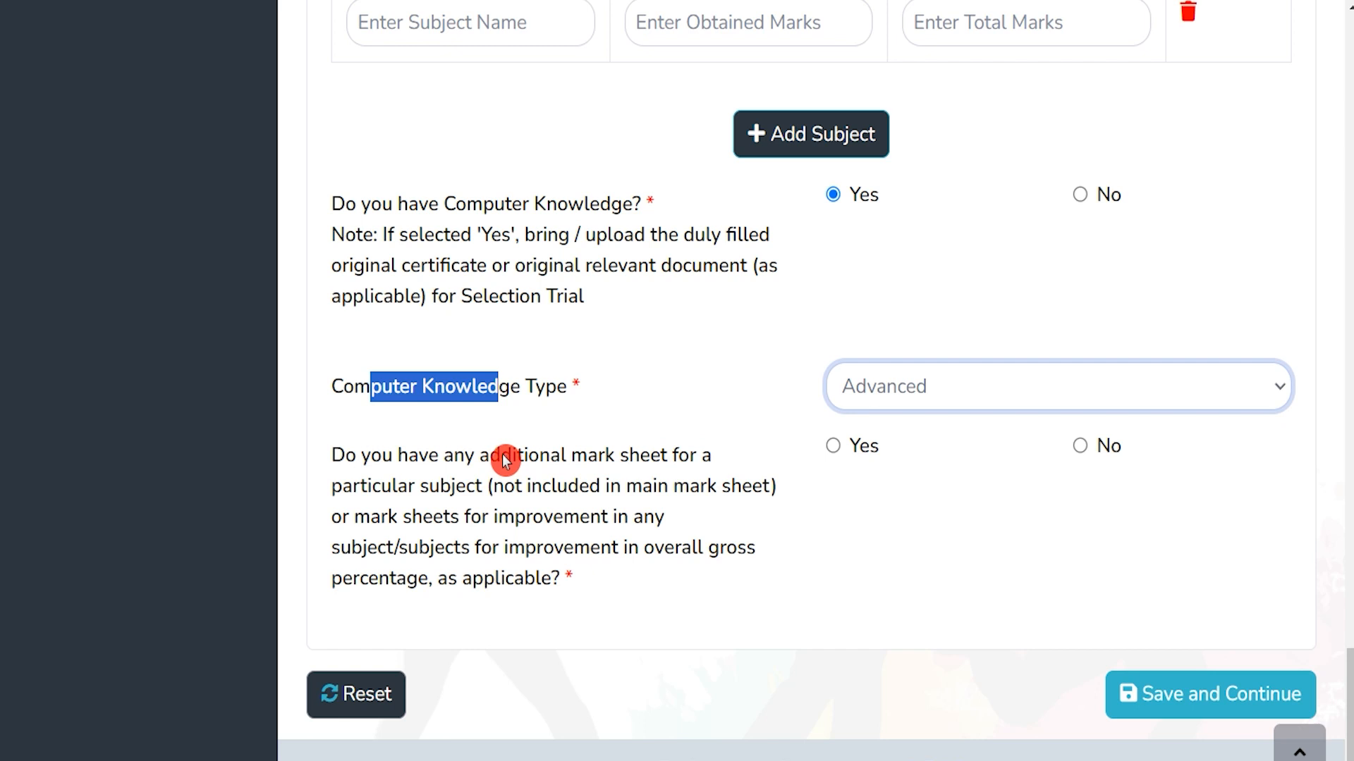
Answer No to additional mark sheets and save the qualification details
left_click_drag(416, 485, 684, 504)
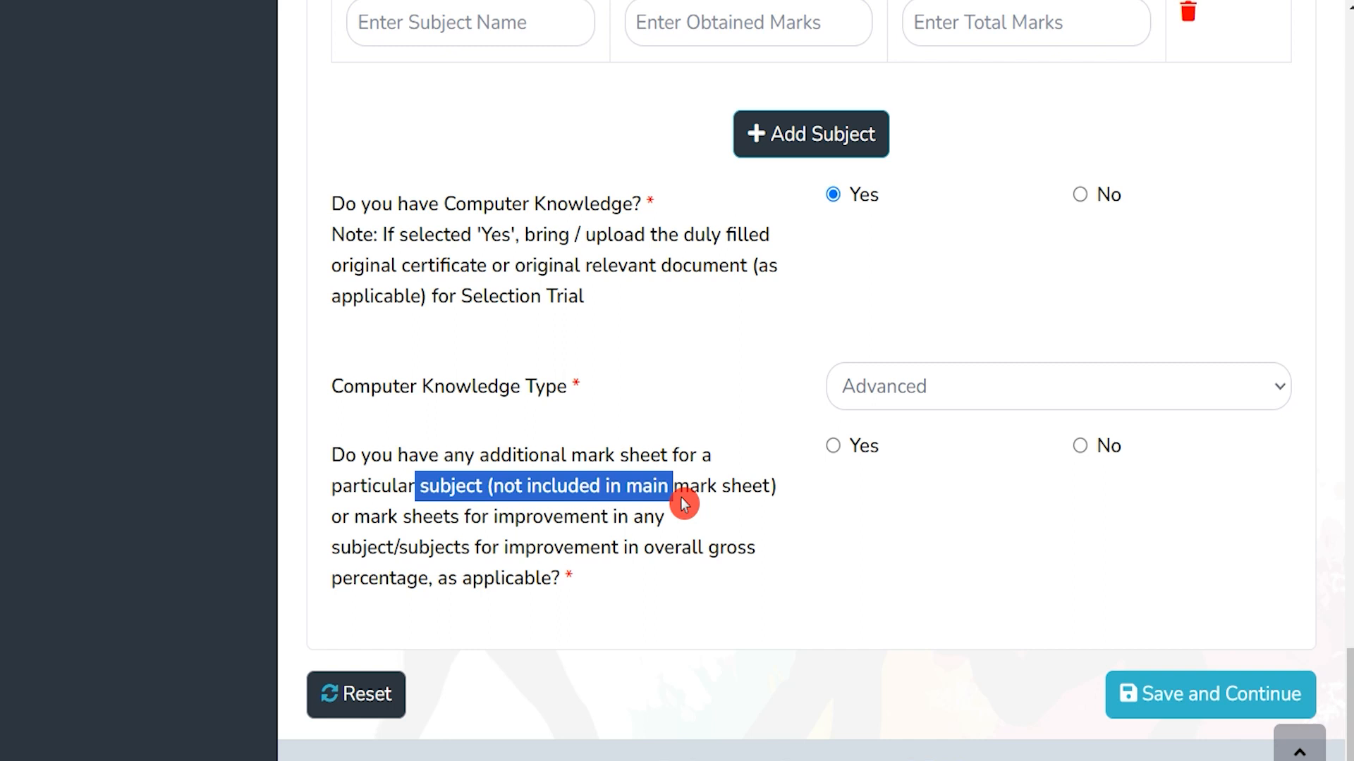
left_click(833, 445)
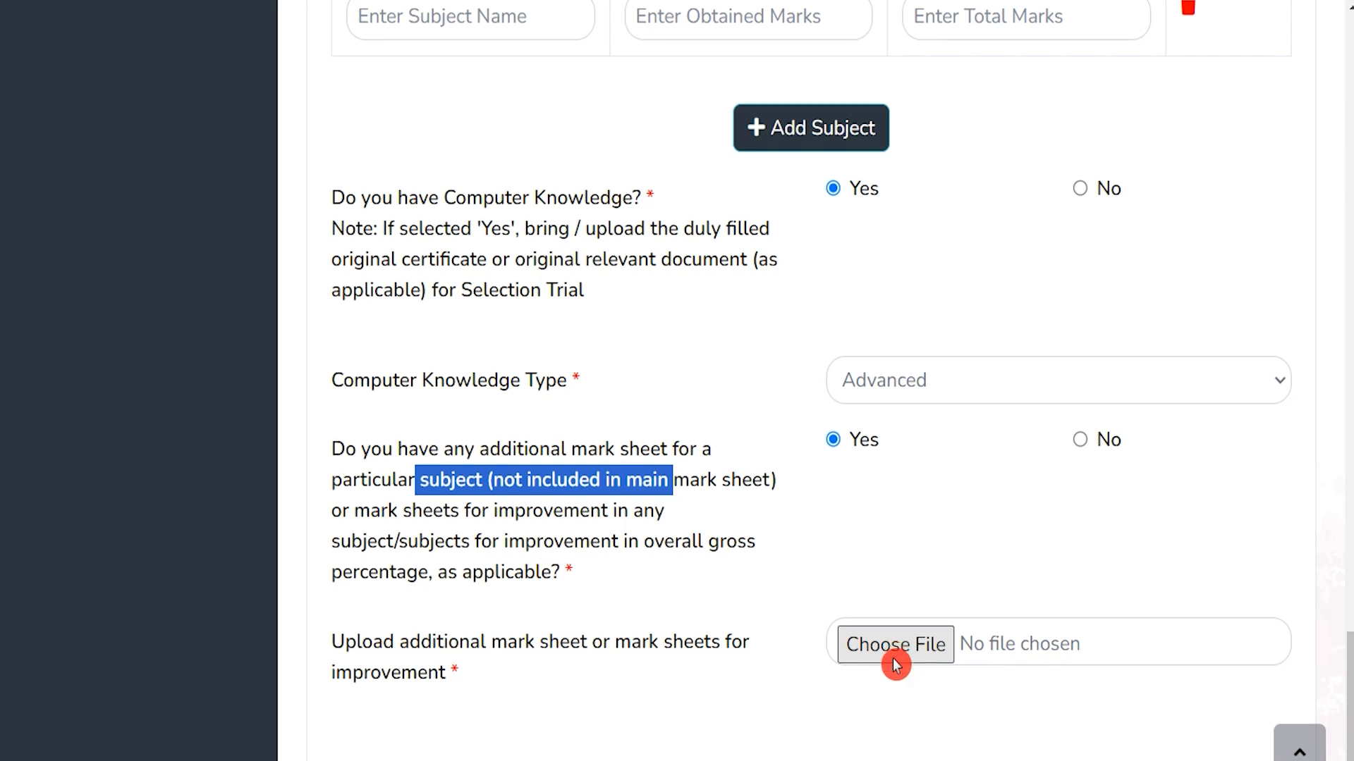
scroll(894, 663, "down", 2)
left_click(1085, 331)
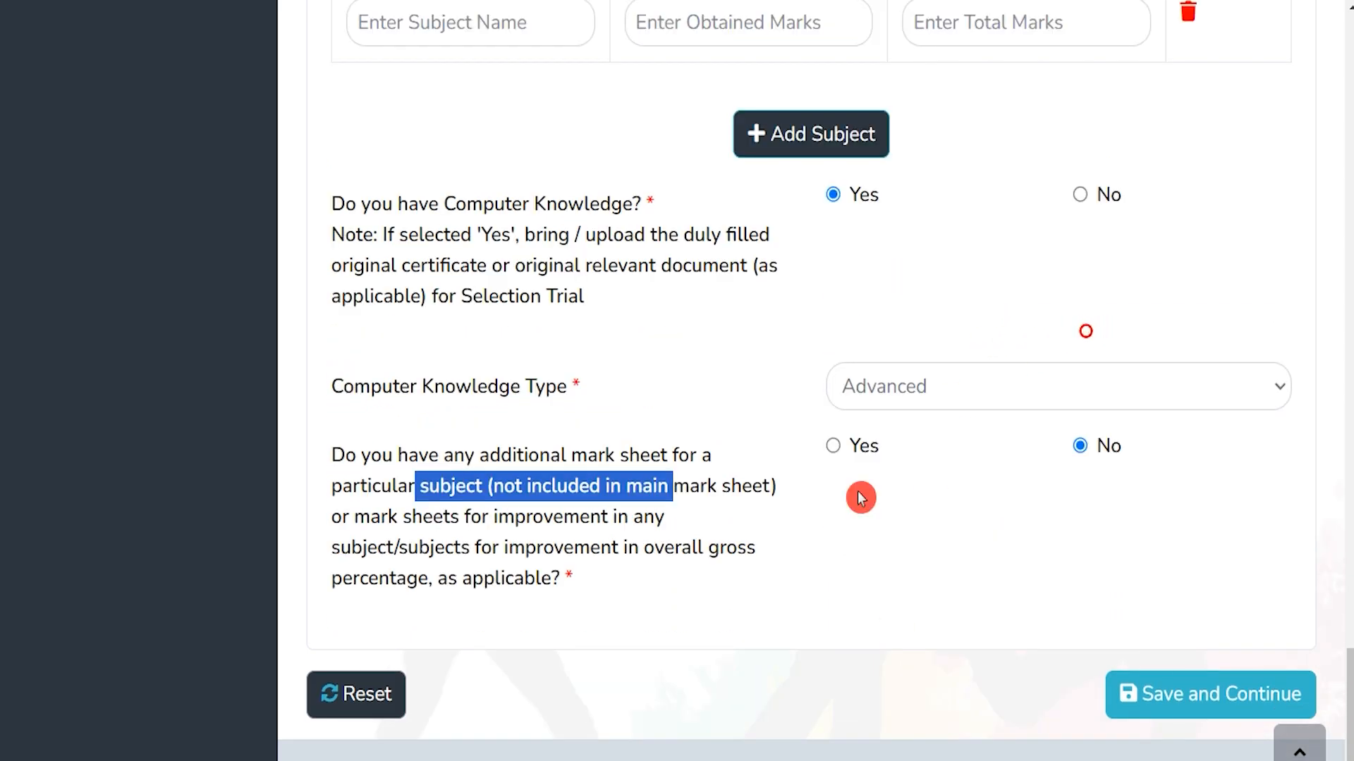
left_click(1167, 695)
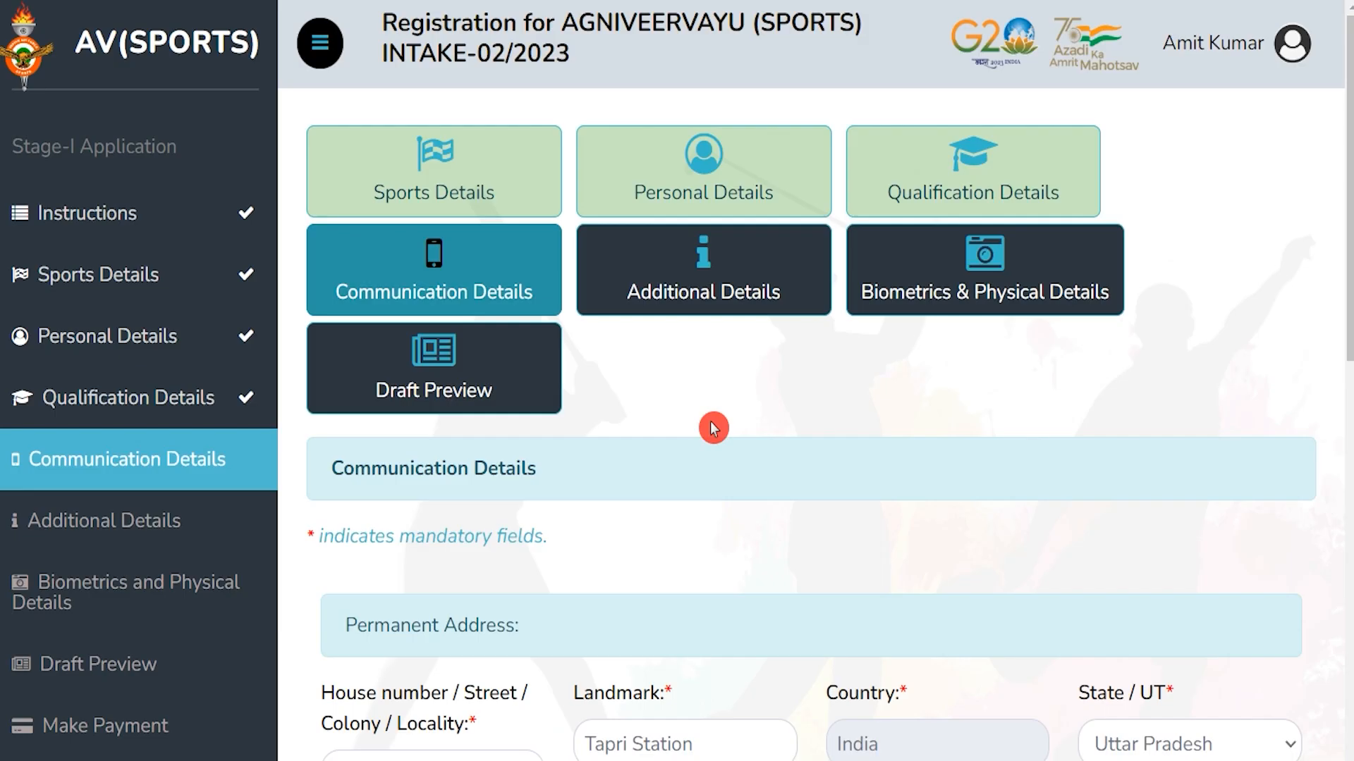
Keep the communication address same as permanent and save Communication Details
left_click_drag(353, 468, 458, 470)
scroll(661, 482, "down", 4)
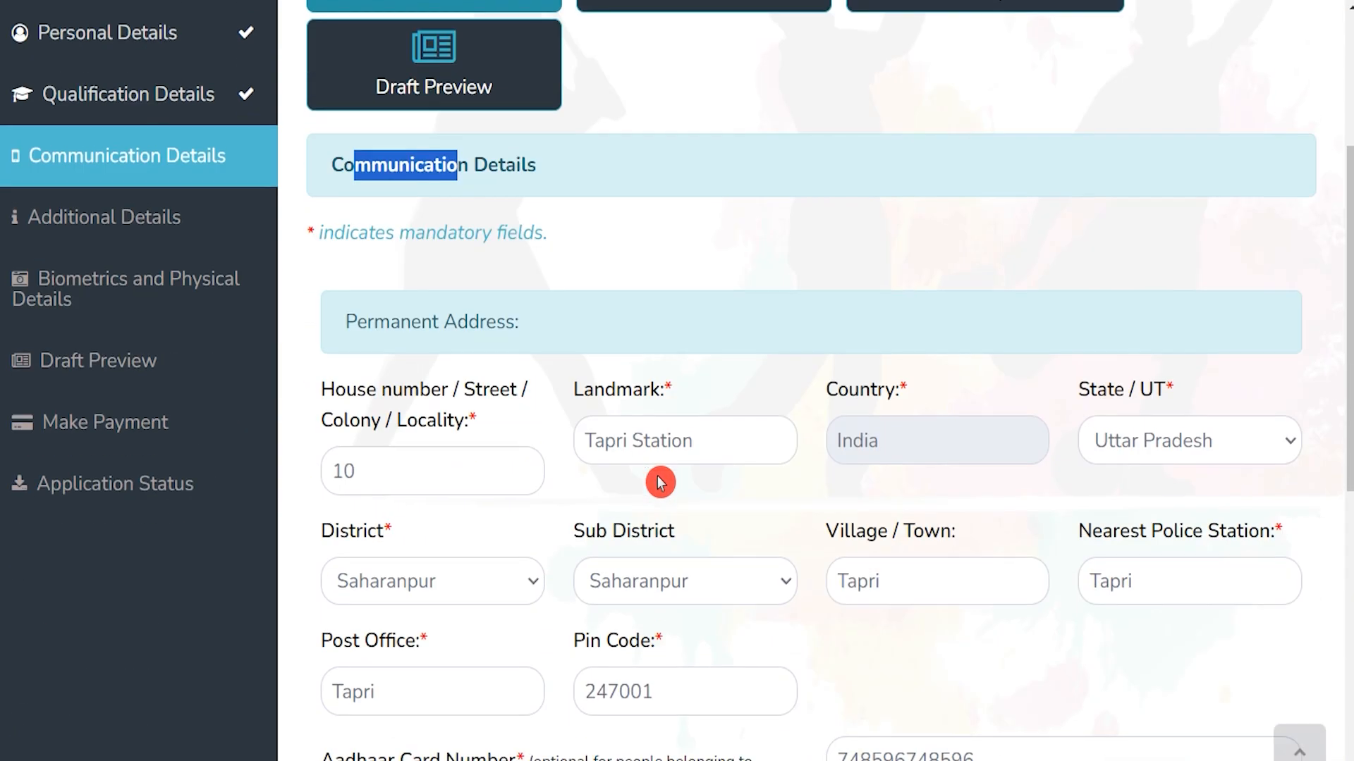
scroll(614, 374, "down", 3)
left_click_drag(425, 120, 507, 399)
scroll(500, 401, "down", 3)
left_click_drag(368, 505, 508, 504)
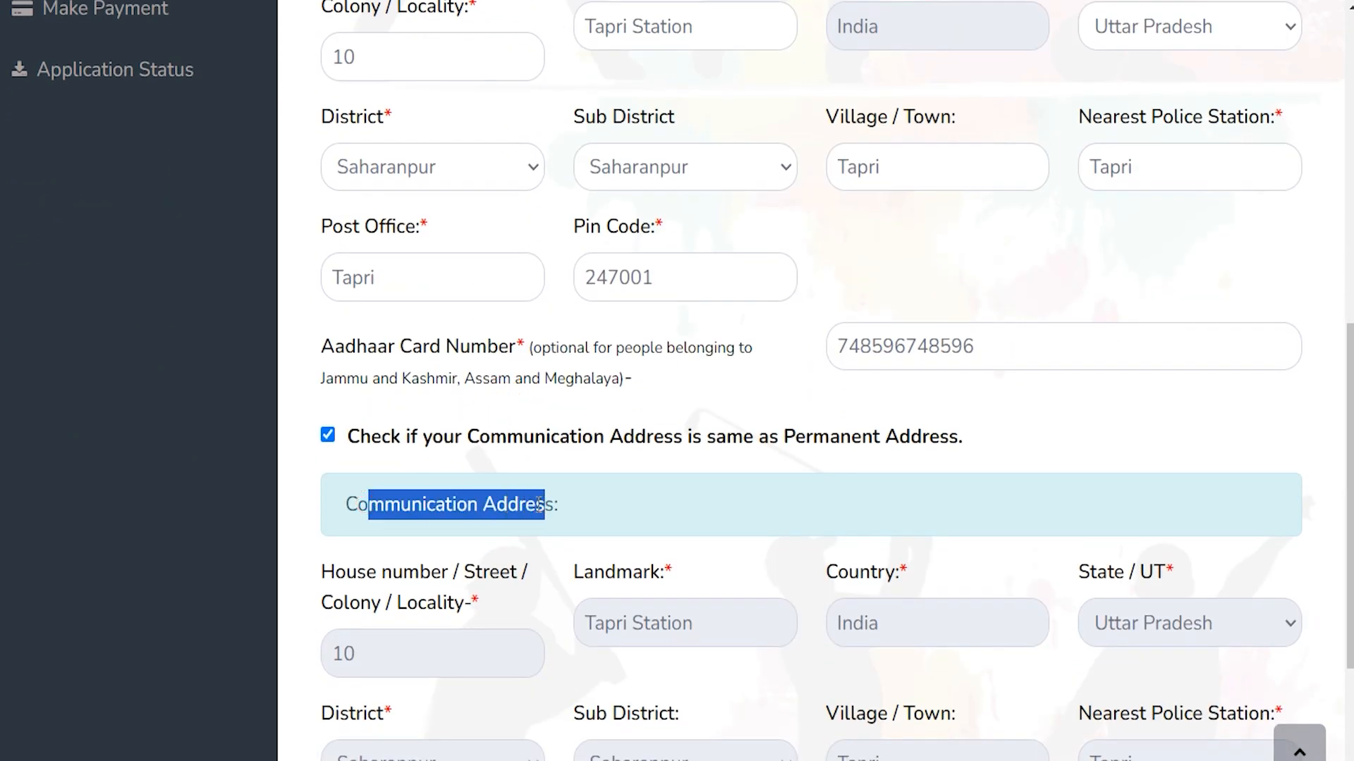
scroll(540, 504, "up", 3)
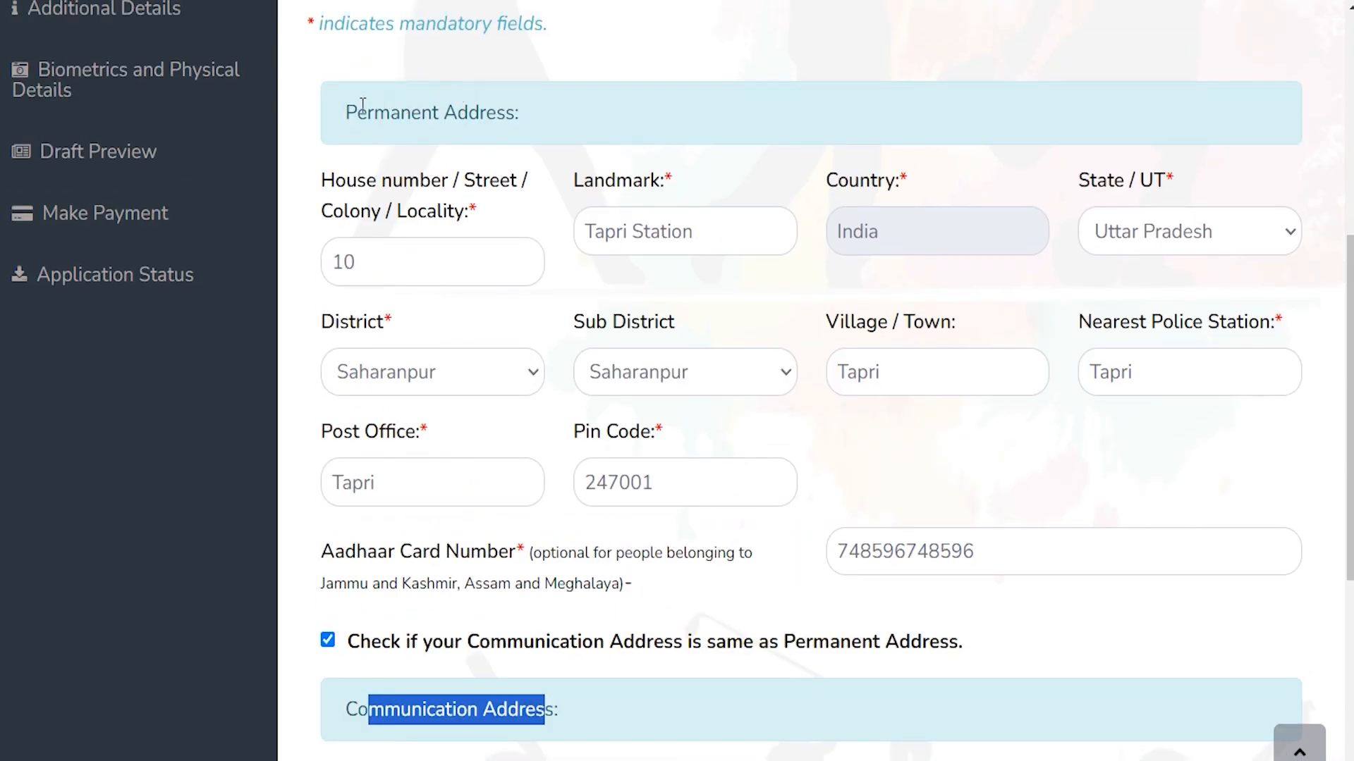
left_click_drag(354, 110, 518, 140)
scroll(564, 486, "down", 3)
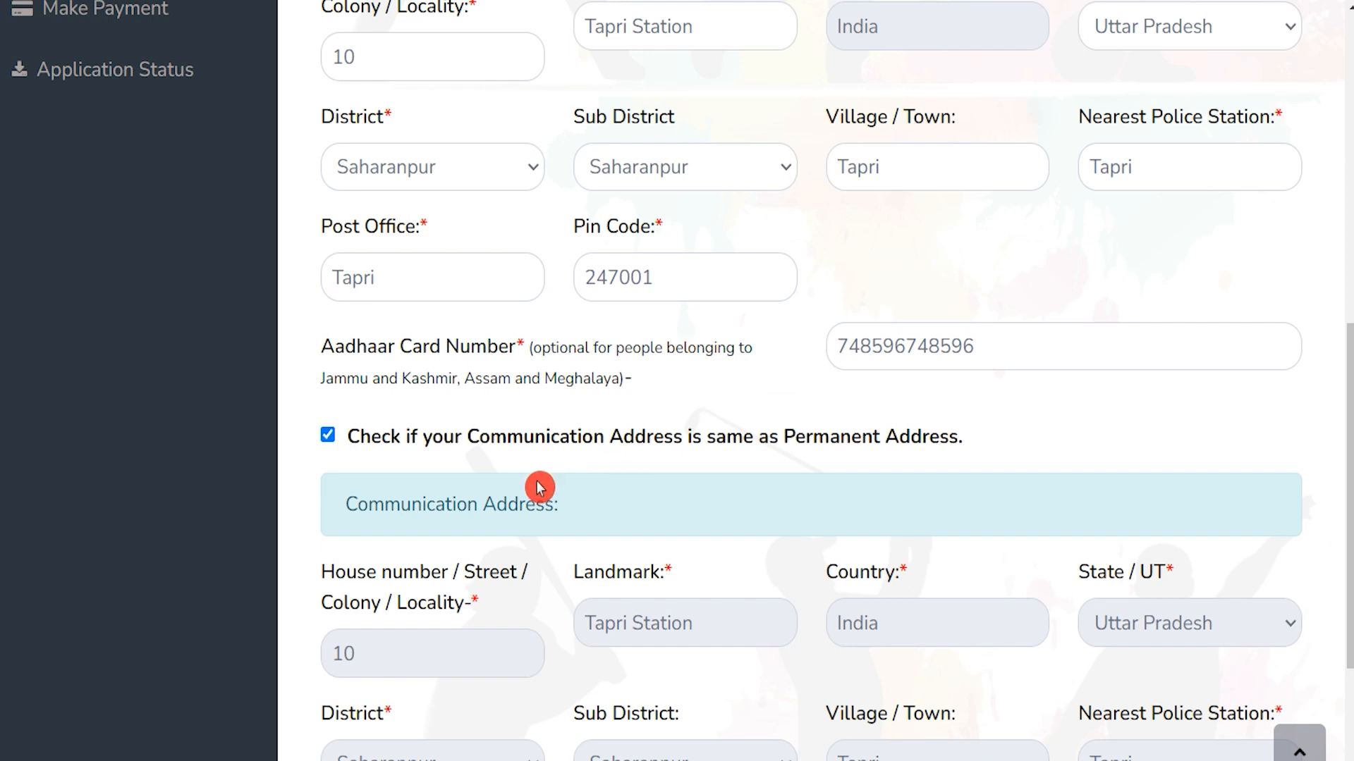
left_click_drag(368, 507, 507, 506)
scroll(507, 506, "up", 3)
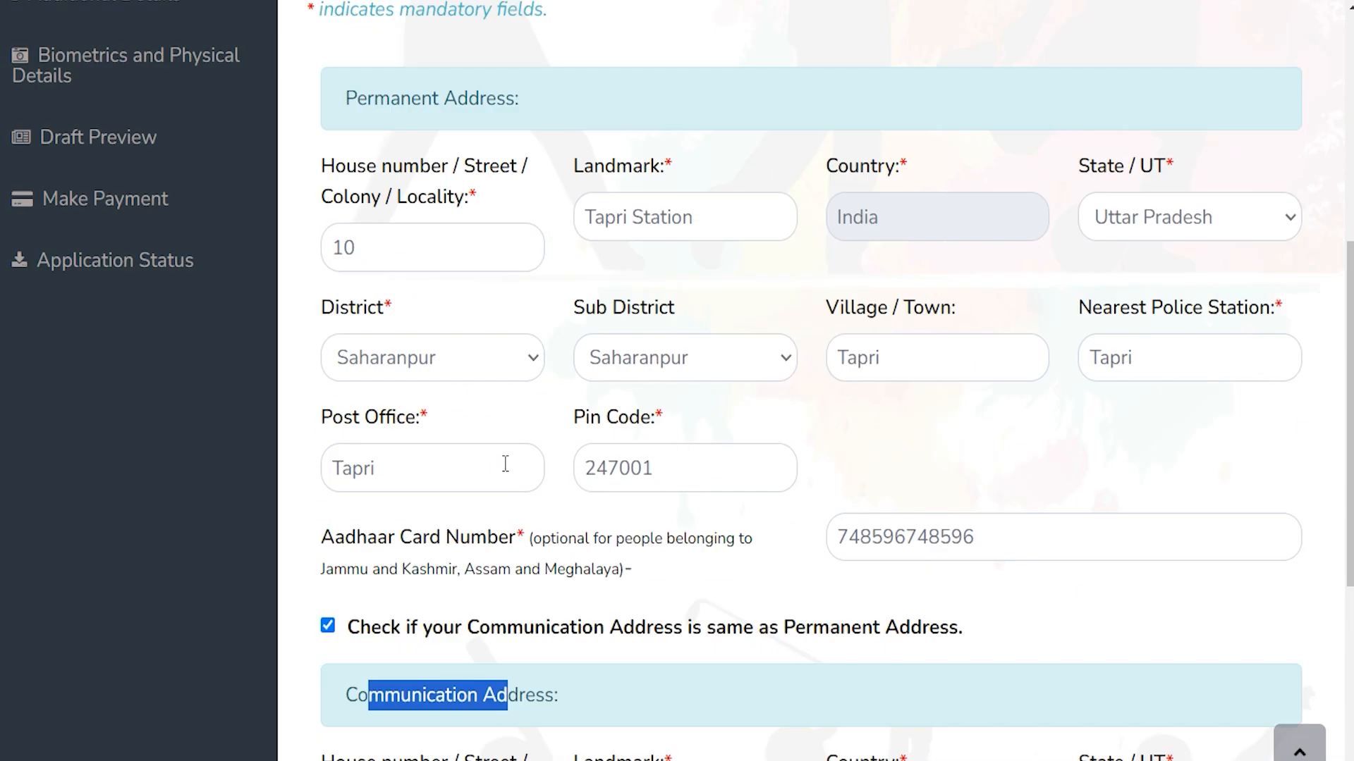
left_click_drag(388, 113, 467, 113)
scroll(625, 474, "down", 6)
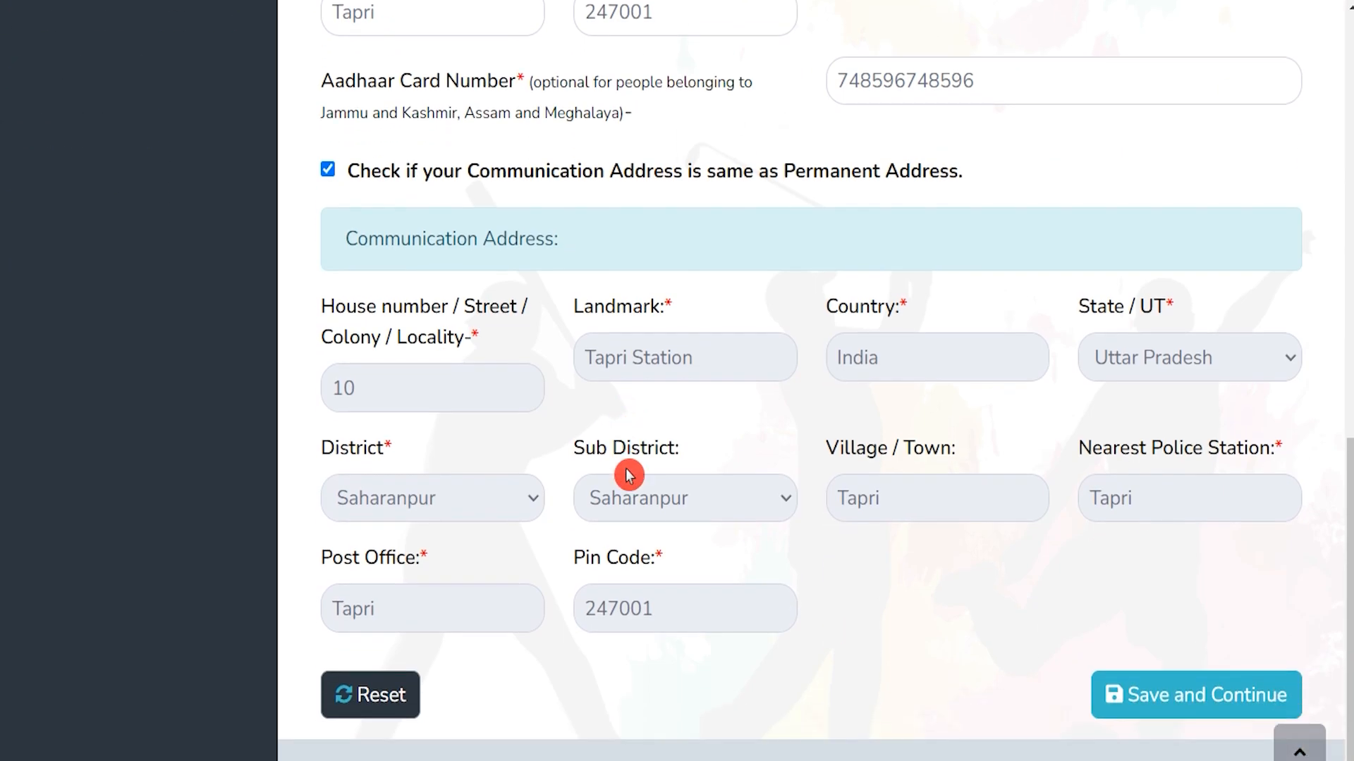
left_click(1165, 704)
scroll(425, 483, "down", 3)
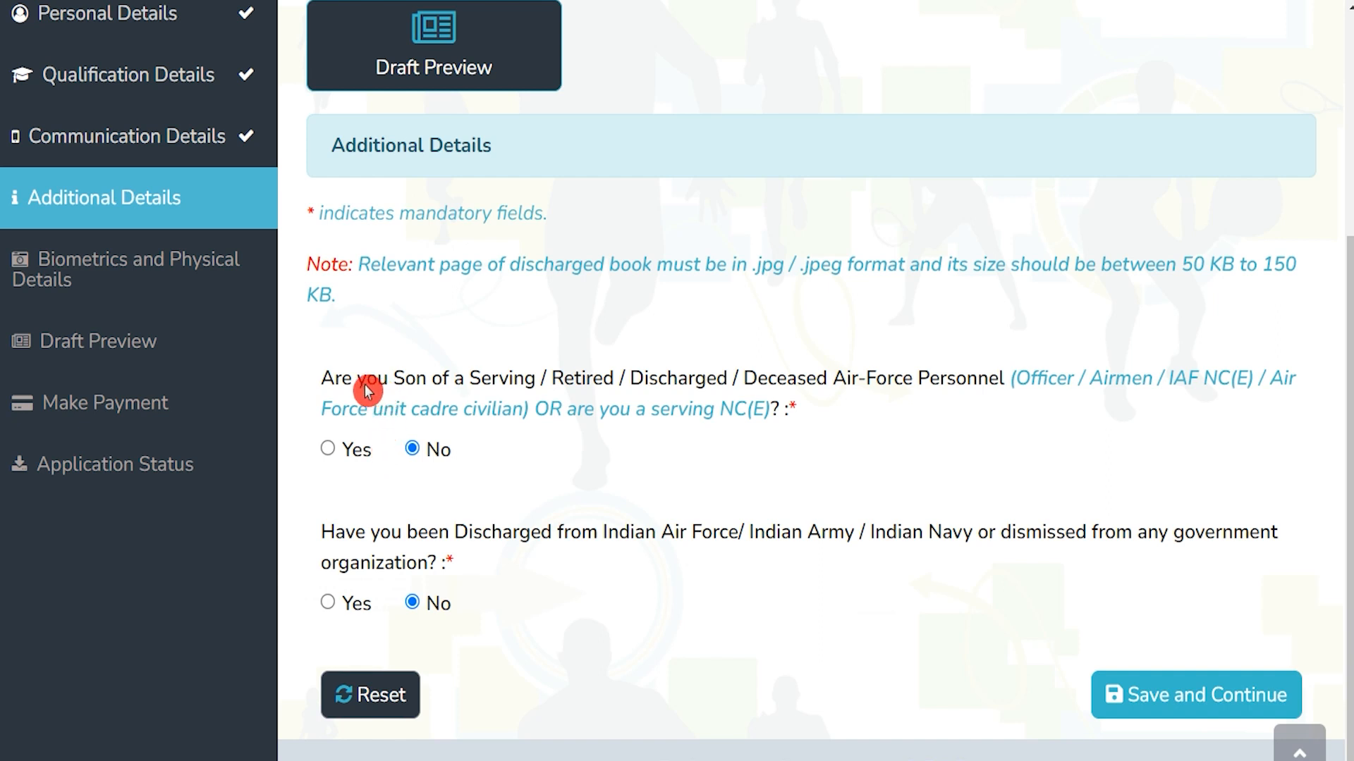
Answer No to the Air Force son and services questions, then save Additional Details
left_click_drag(360, 387, 550, 379)
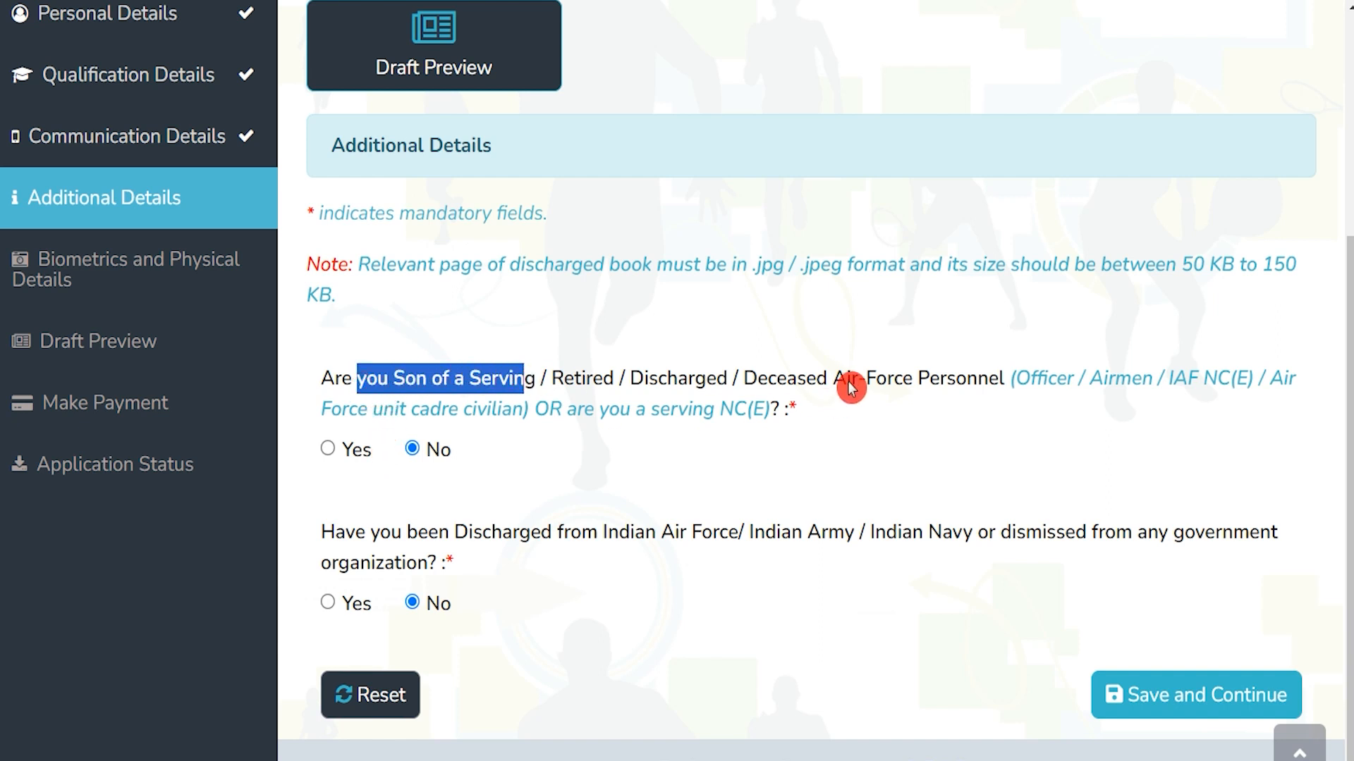
left_click(847, 383)
left_click_drag(848, 383, 939, 382)
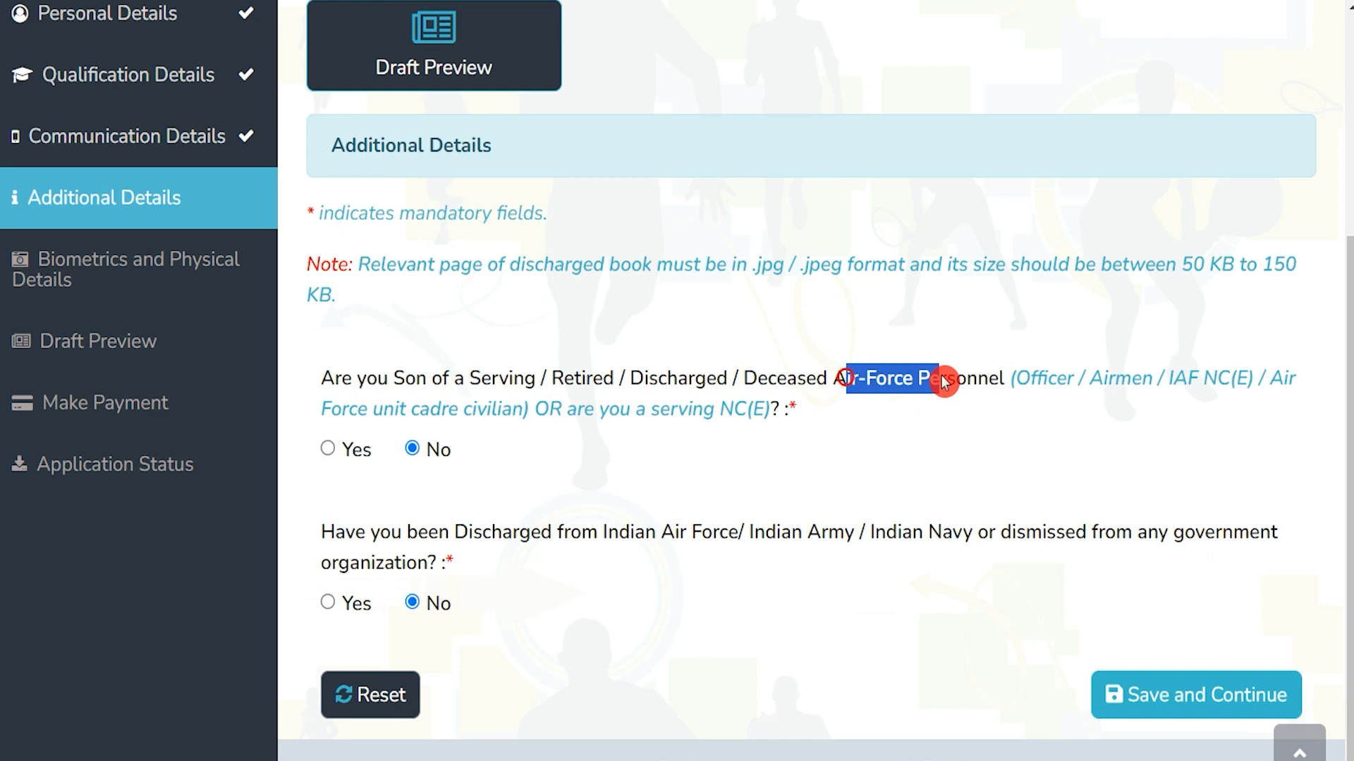
left_click(333, 451)
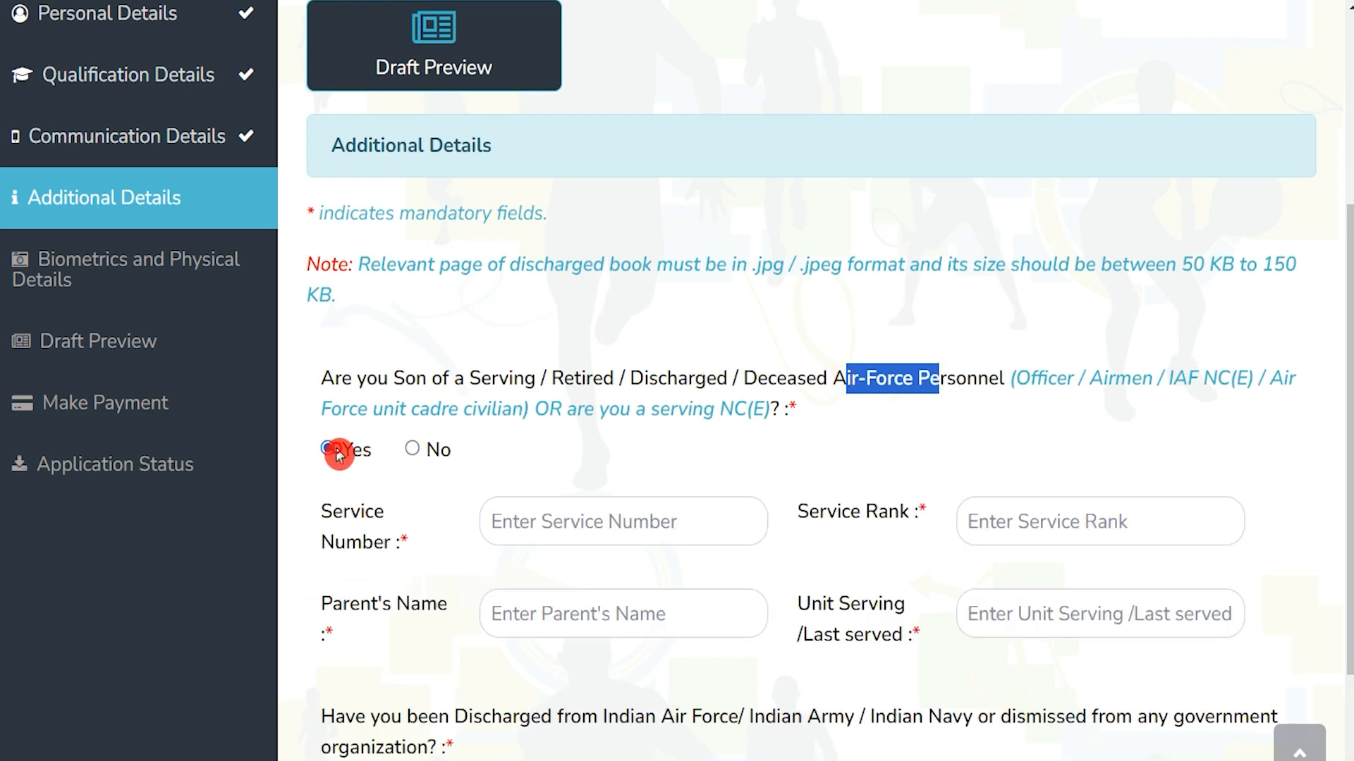
left_click(415, 450)
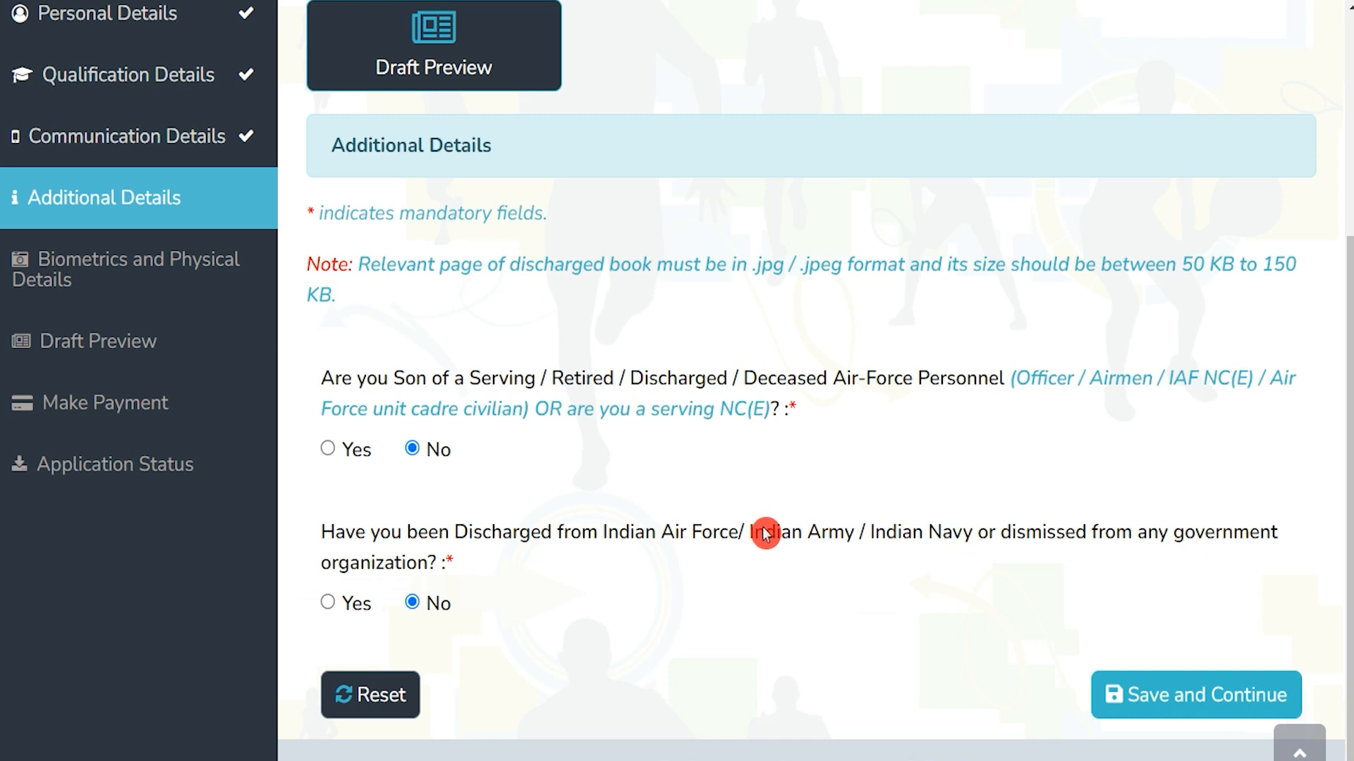
left_click_drag(676, 532, 952, 543)
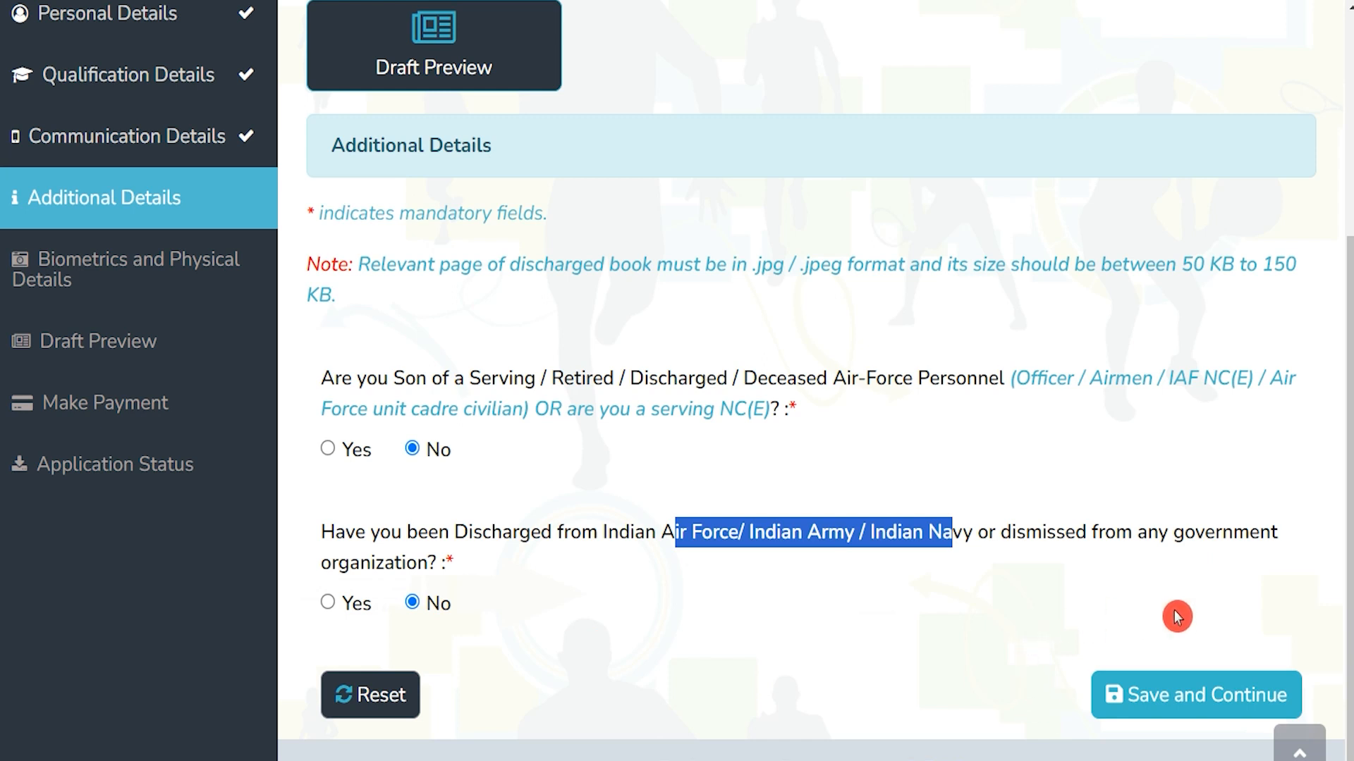
left_click(1193, 707)
scroll(689, 456, "down", 9)
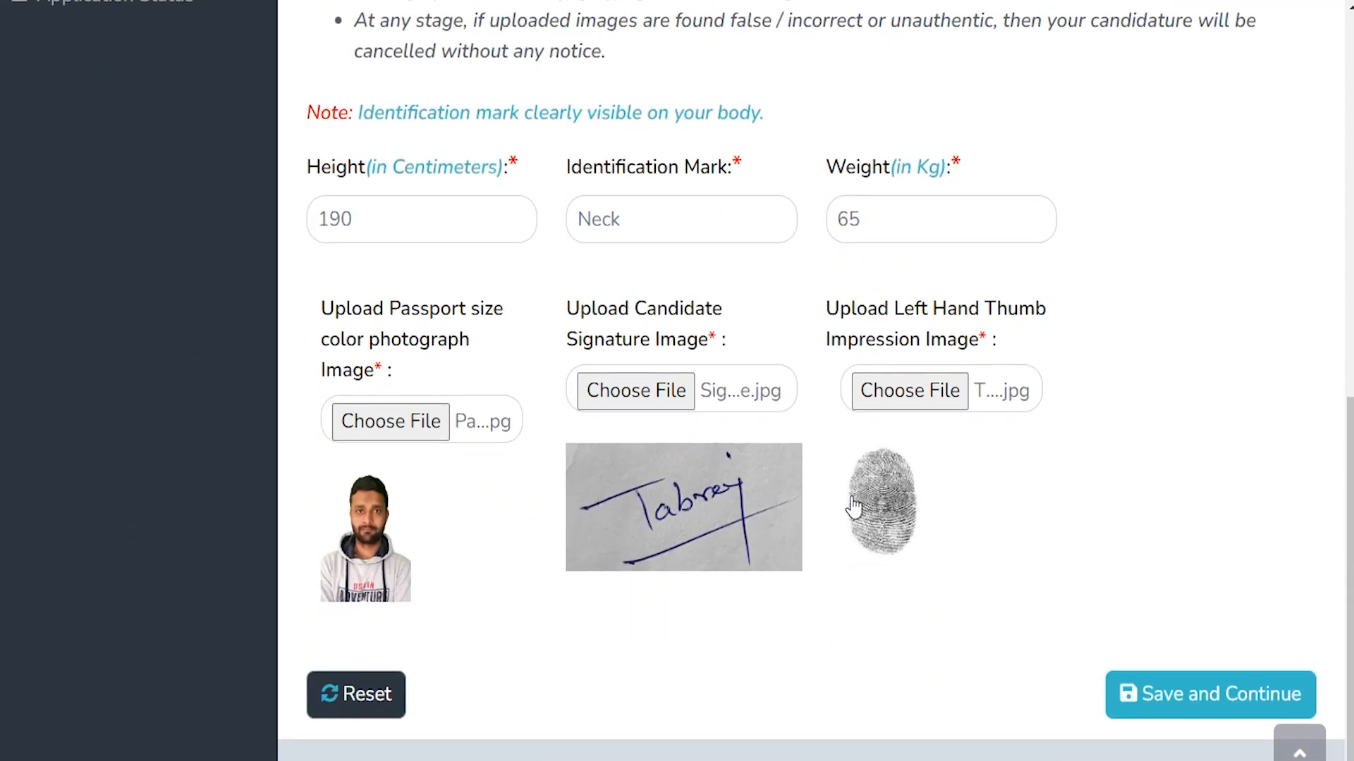
Review the photo, signature and Thumb_Impression upload requirements, including the 10–100 KB limit
scroll(897, 500, "up", 5)
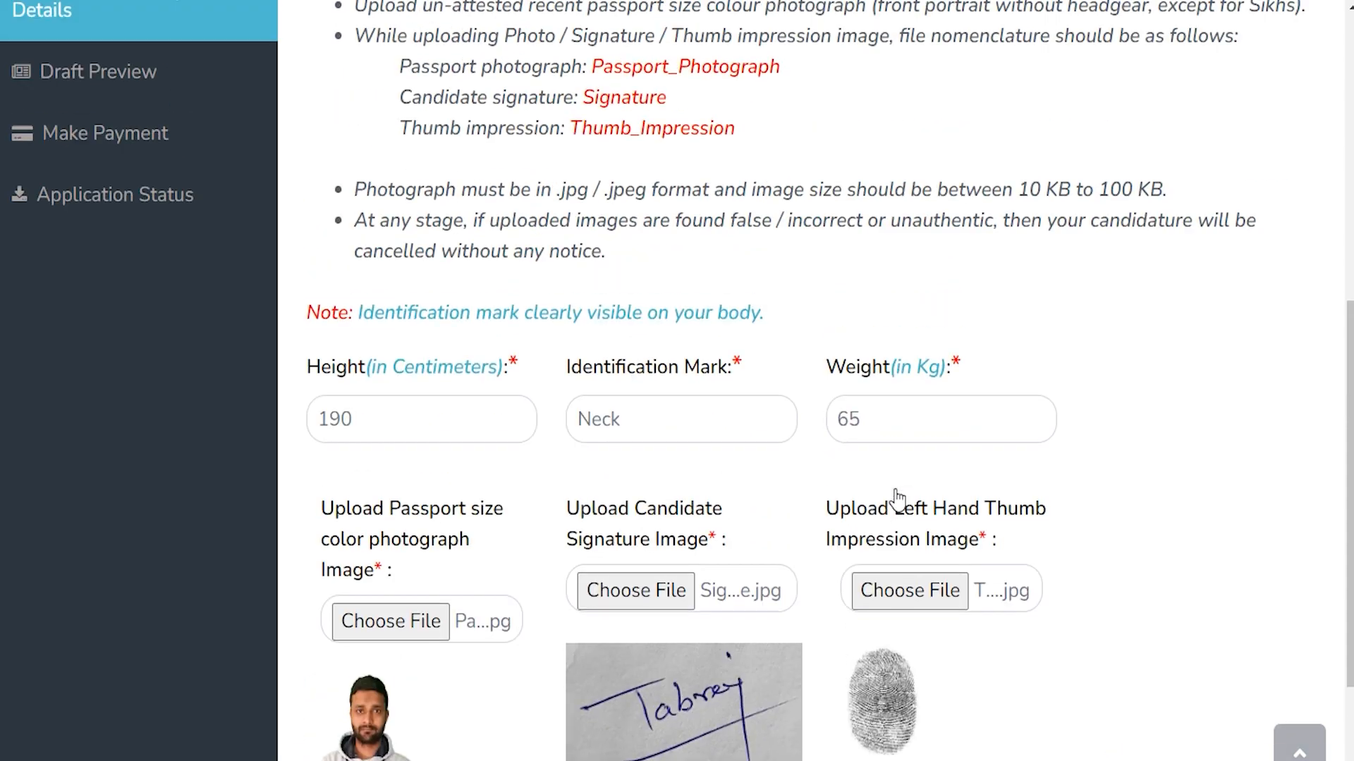
scroll(897, 500, "up", 1)
mouse_move(879, 490)
left_mouse_down()
mouse_move(557, 404)
mouse_move(605, 382)
mouse_move(779, 381)
left_mouse_up()
left_click_drag(585, 410, 698, 416)
left_click_drag(583, 441, 711, 446)
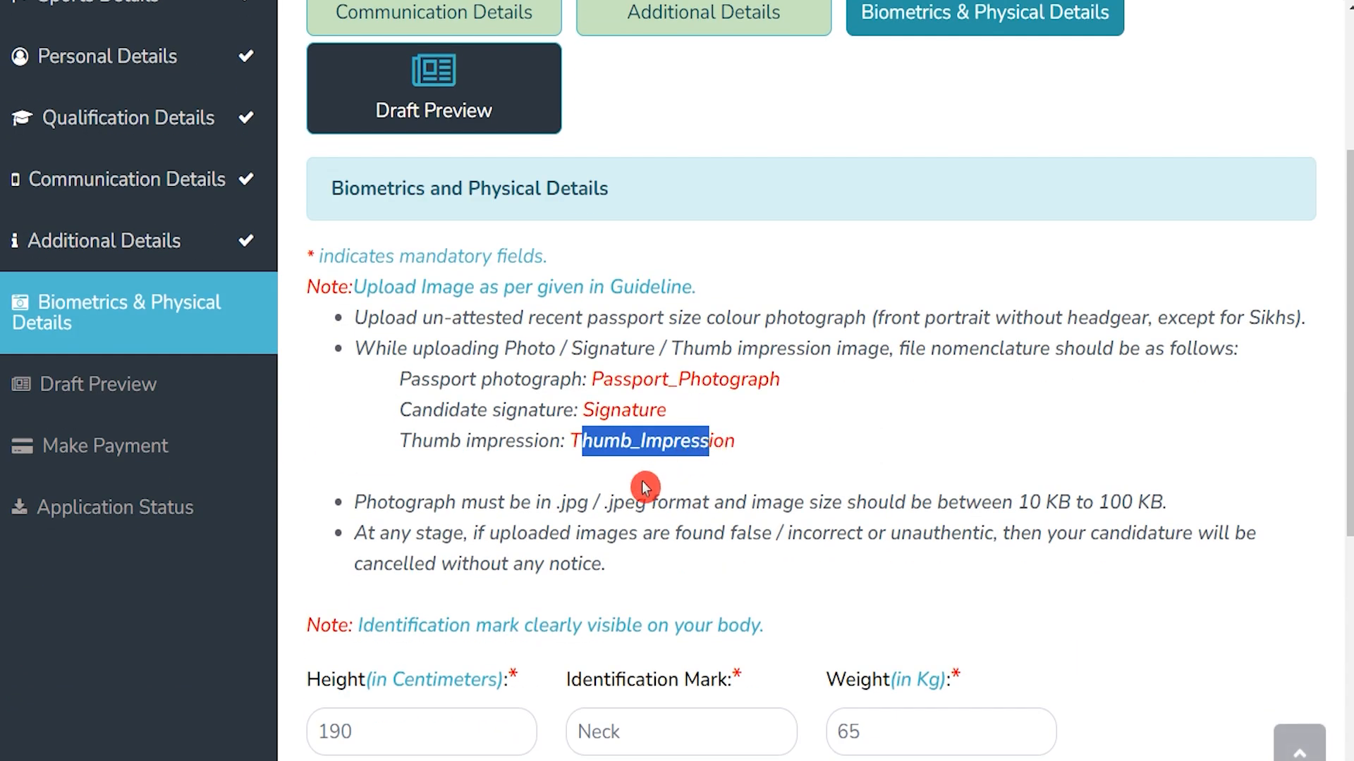
left_click_drag(555, 505, 876, 503)
left_click_drag(1019, 504, 1148, 509)
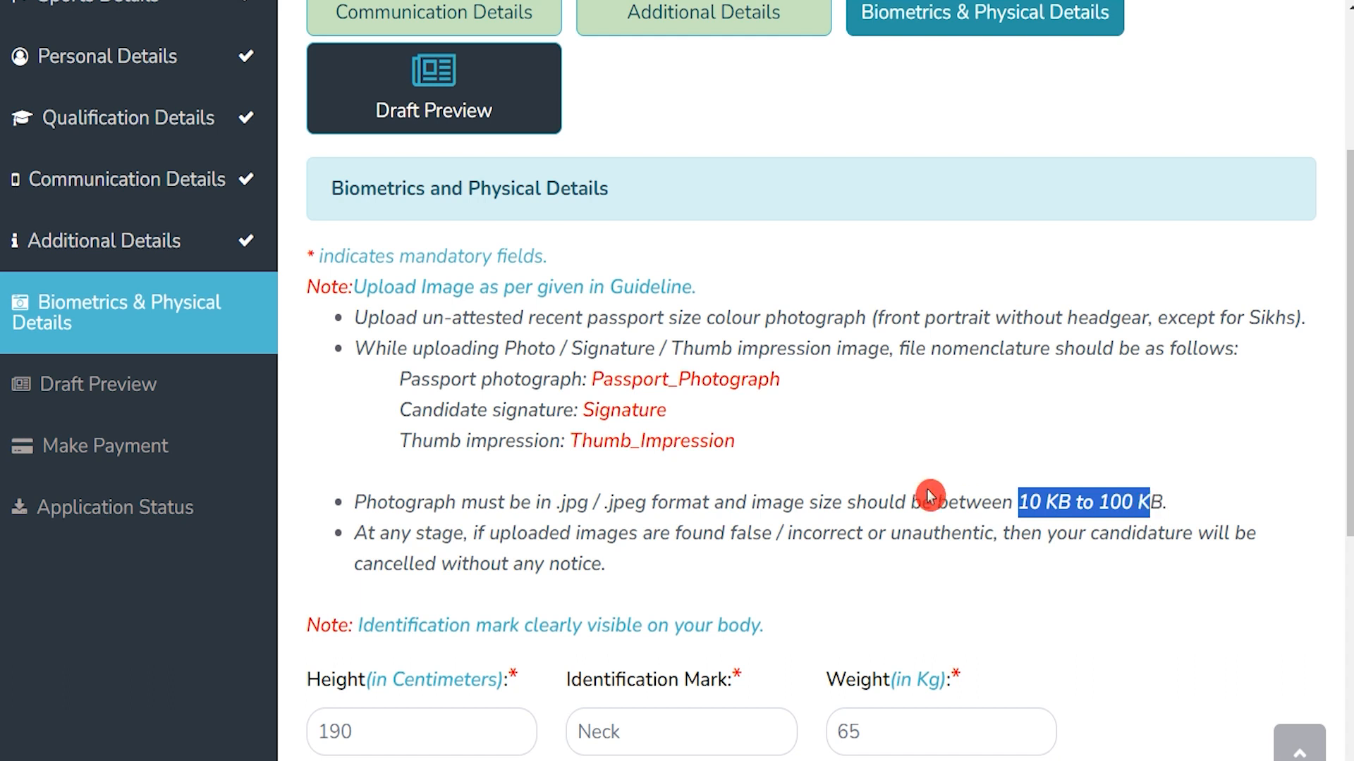
Verify height 190, identification mark Neck and weight 65, then save the biometrics
scroll(740, 479, "down", 3)
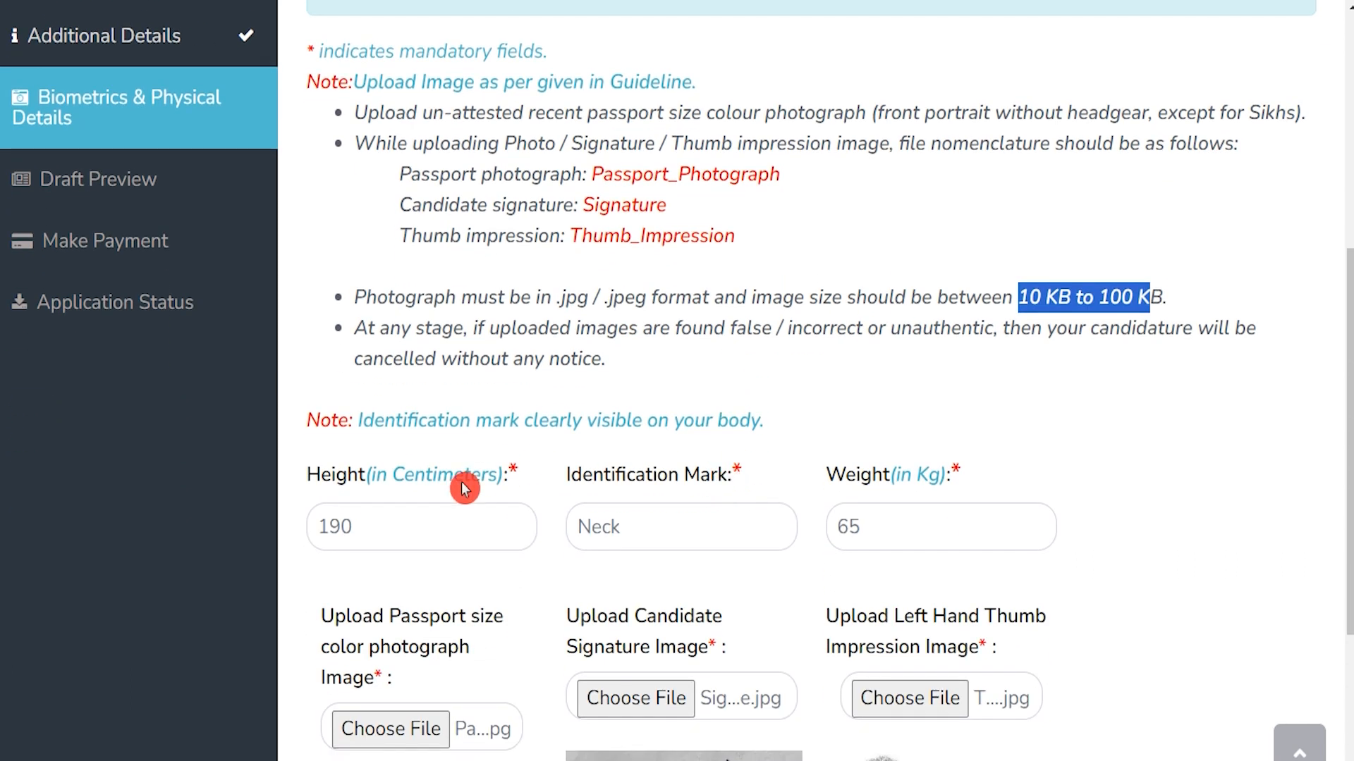
left_click(384, 525)
left_click(719, 526)
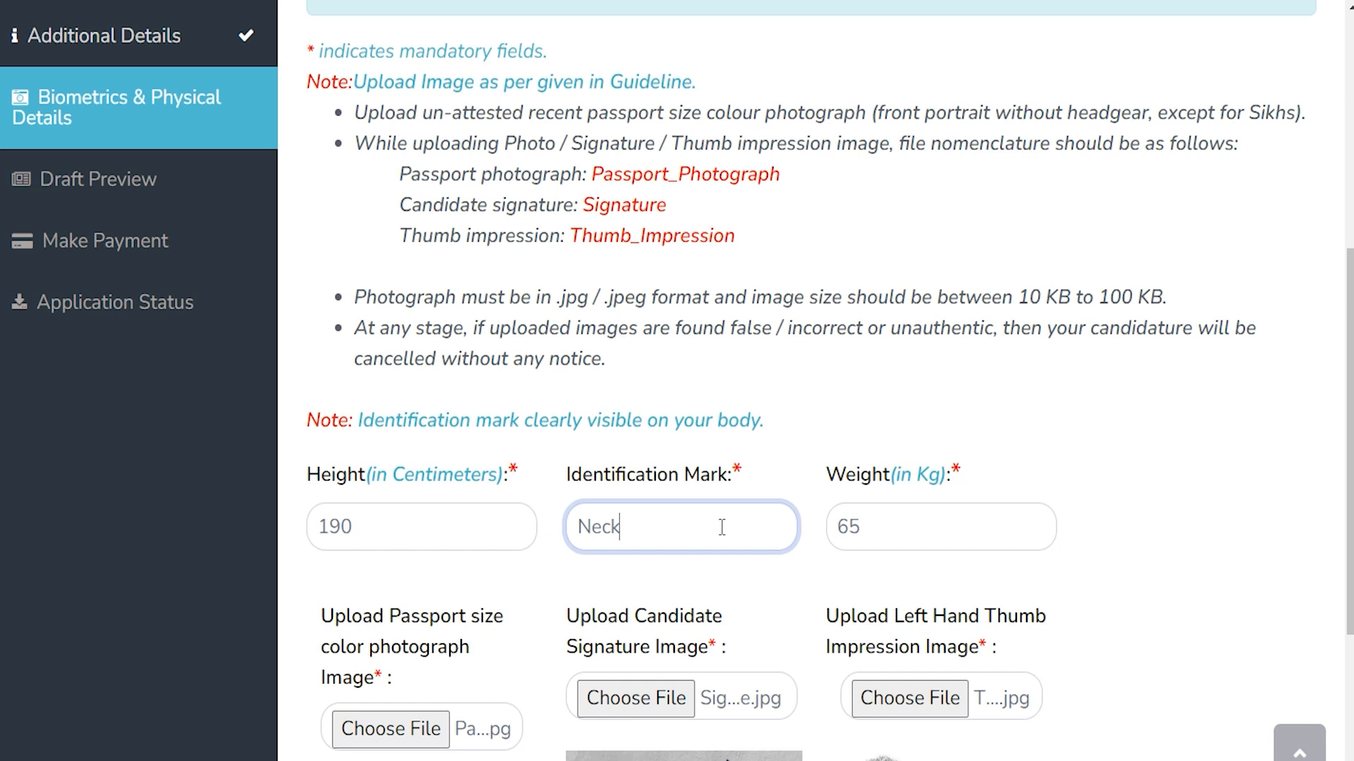
left_click(900, 518)
left_click(1187, 538)
scroll(1184, 538, "down", 5)
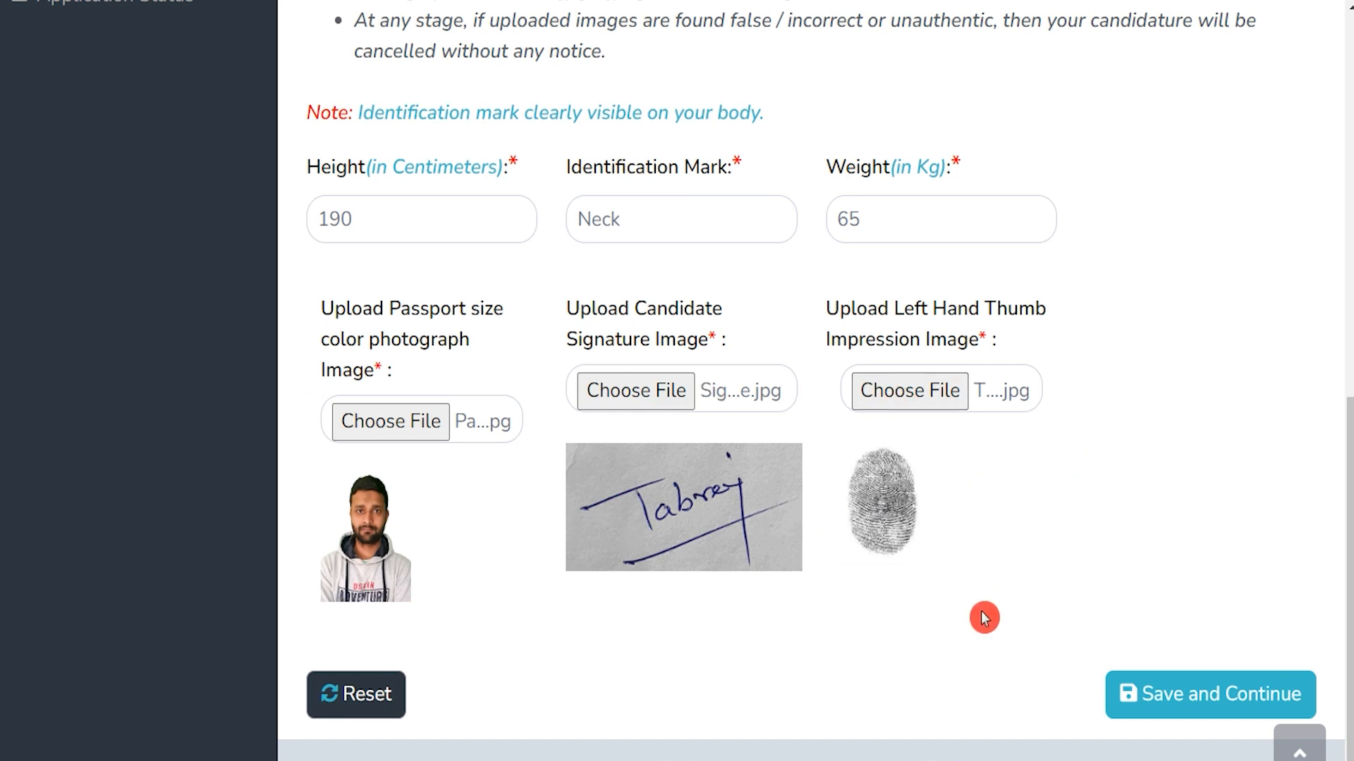
left_click(1191, 696)
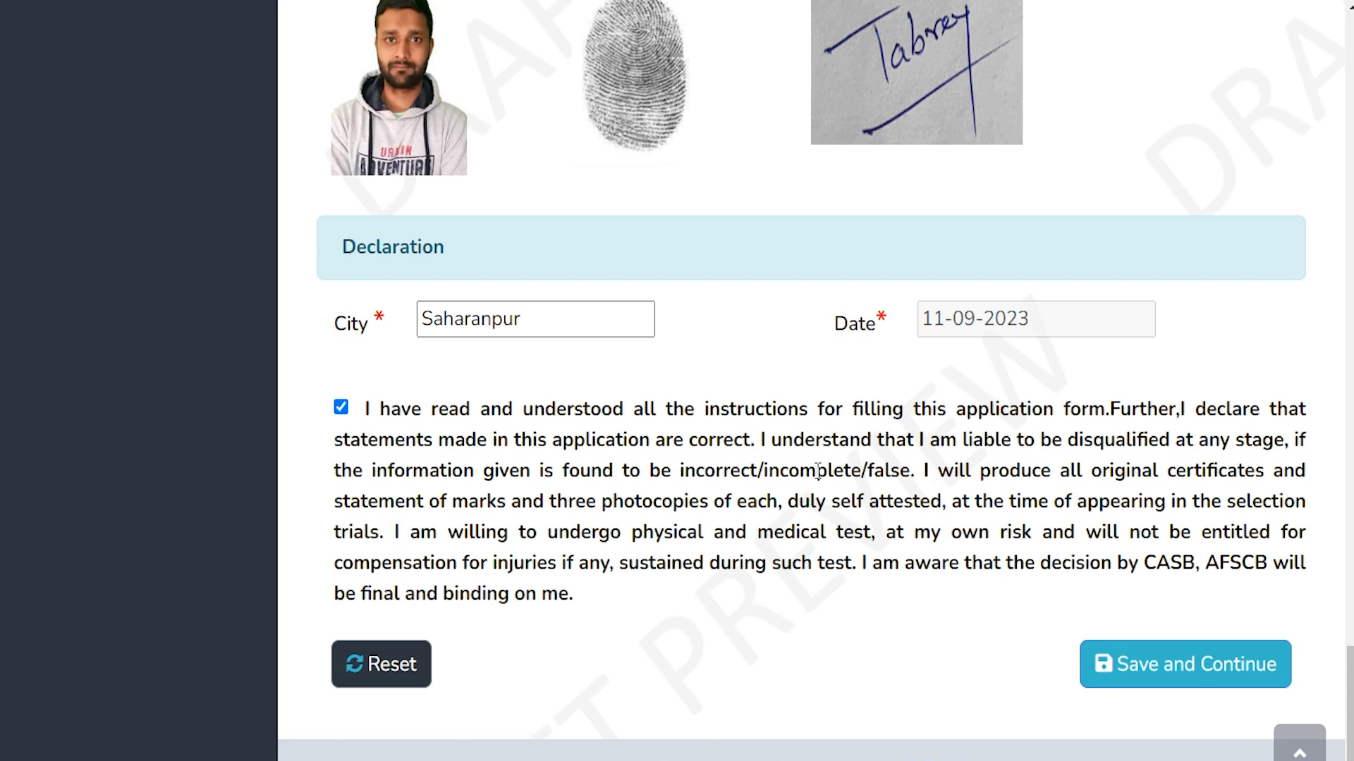
Verify declaration city Saharanpur and submit the draft preview
scroll(766, 444, "up", 2)
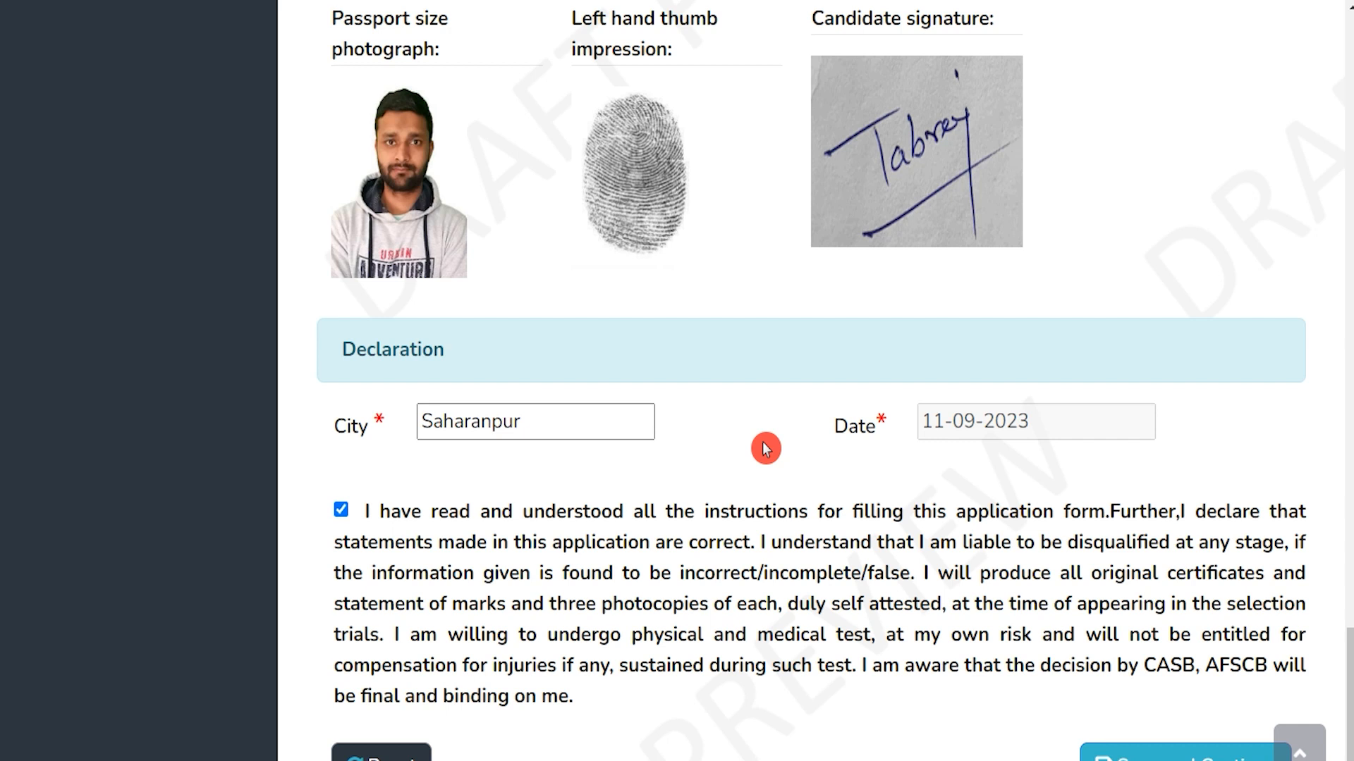
left_click(645, 422)
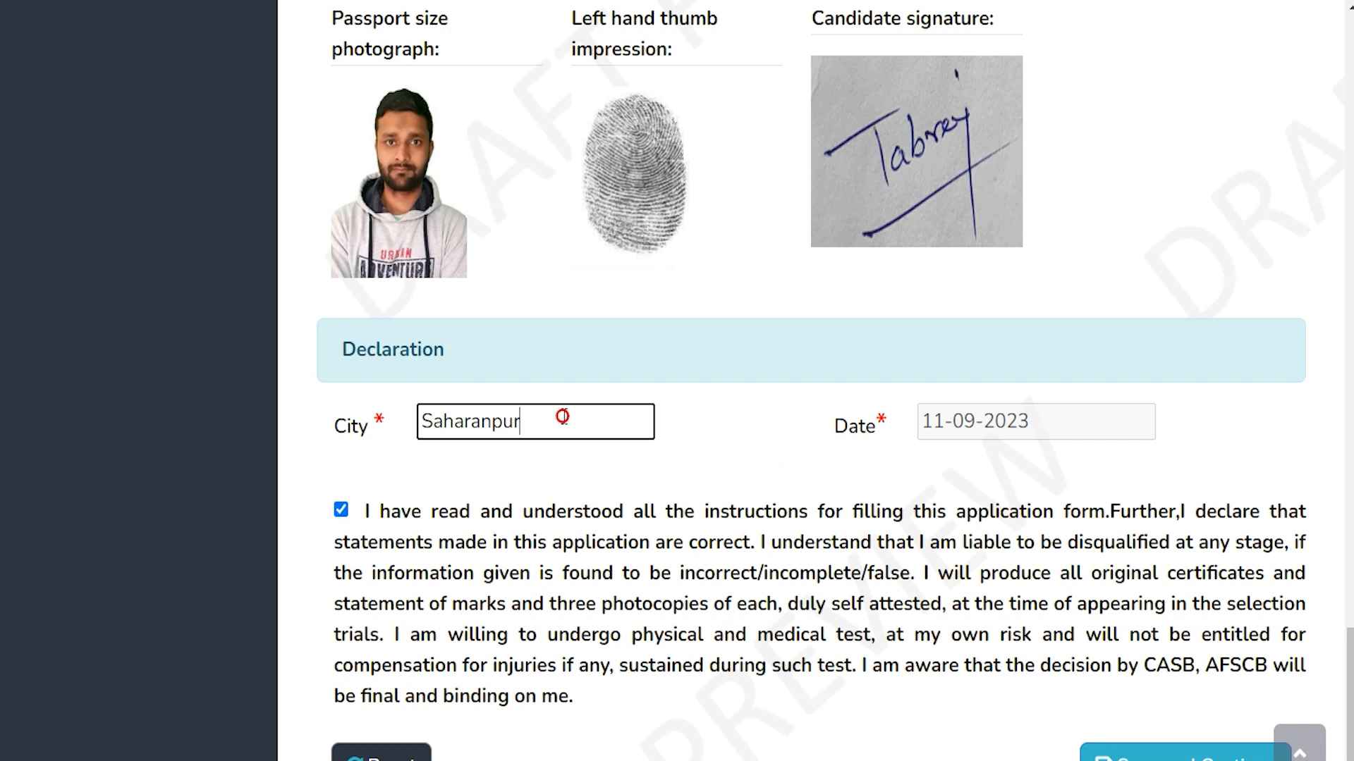
scroll(671, 564, "down", 2)
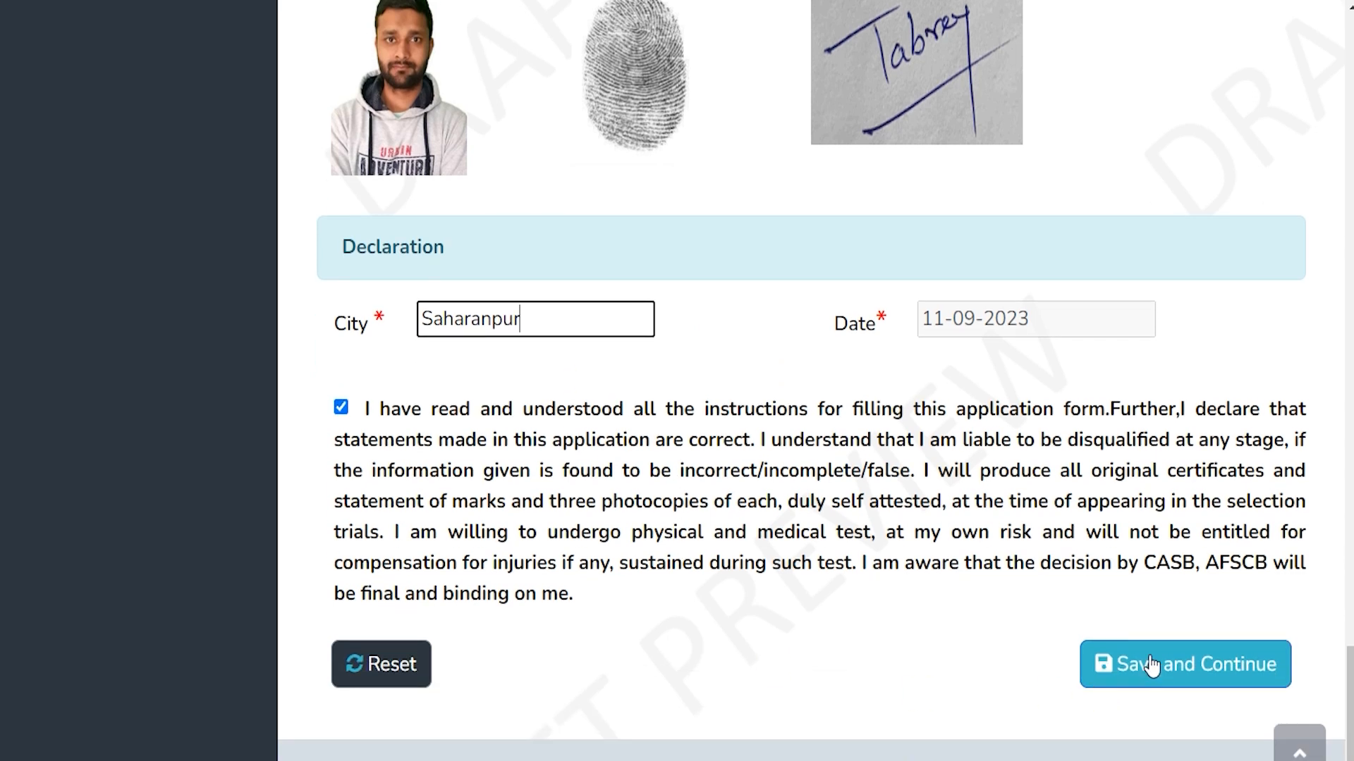
left_click(1151, 666)
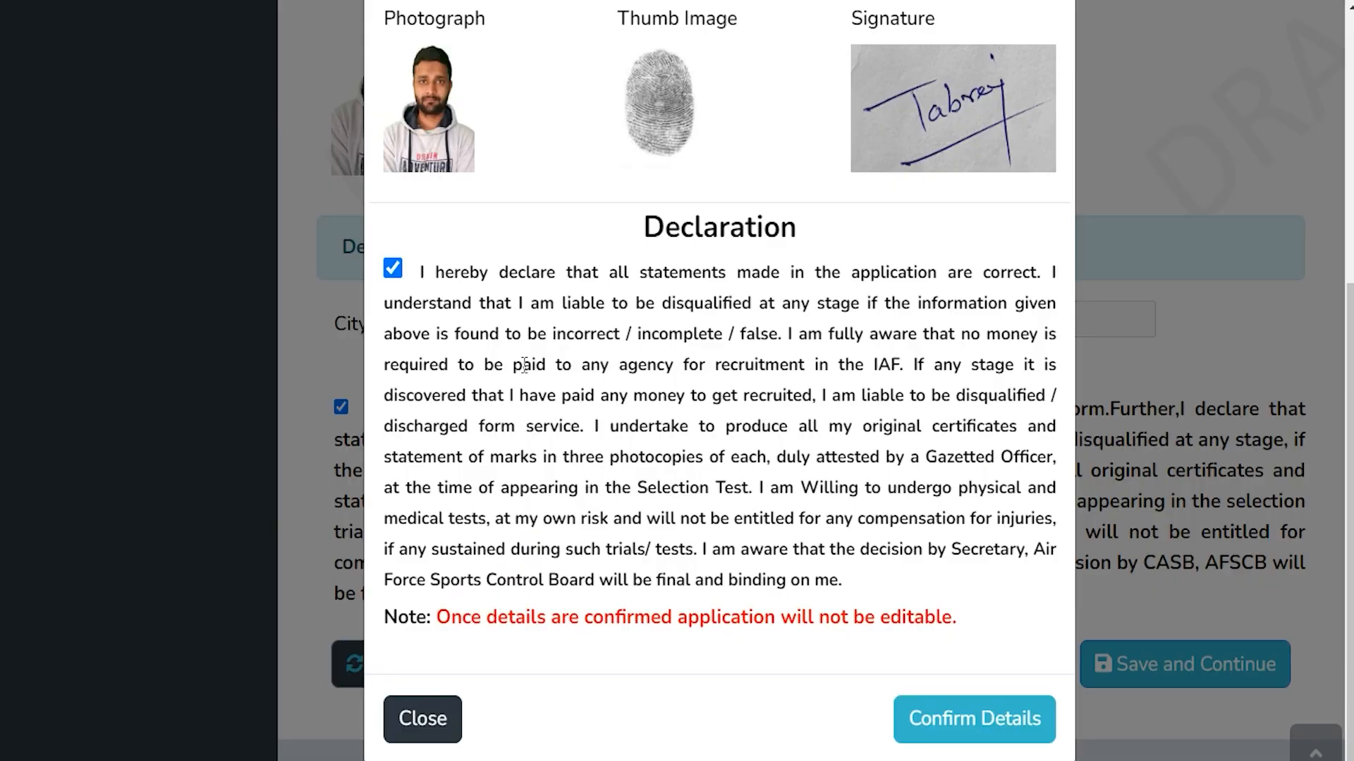
Confirm the application details, acknowledge the success message, and proceed to payment
left_click(956, 732)
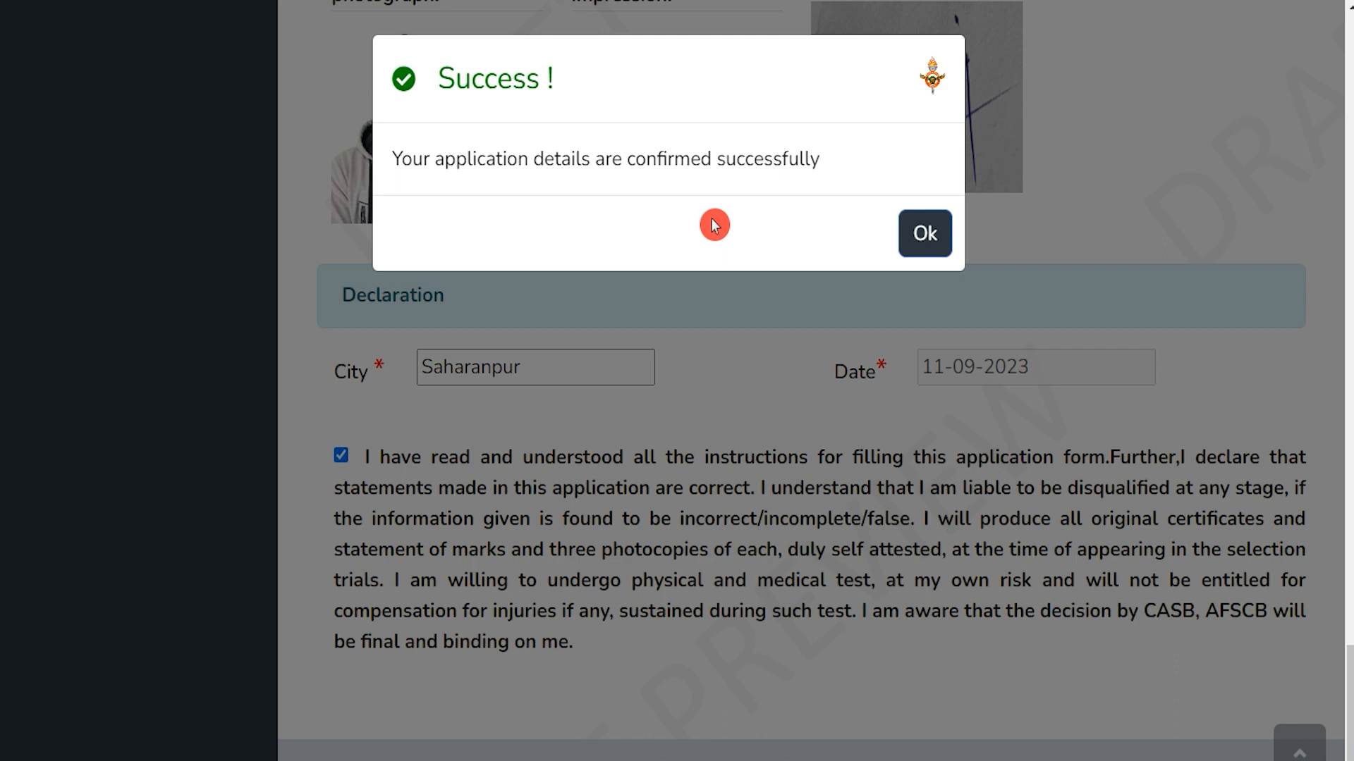
left_click(924, 233)
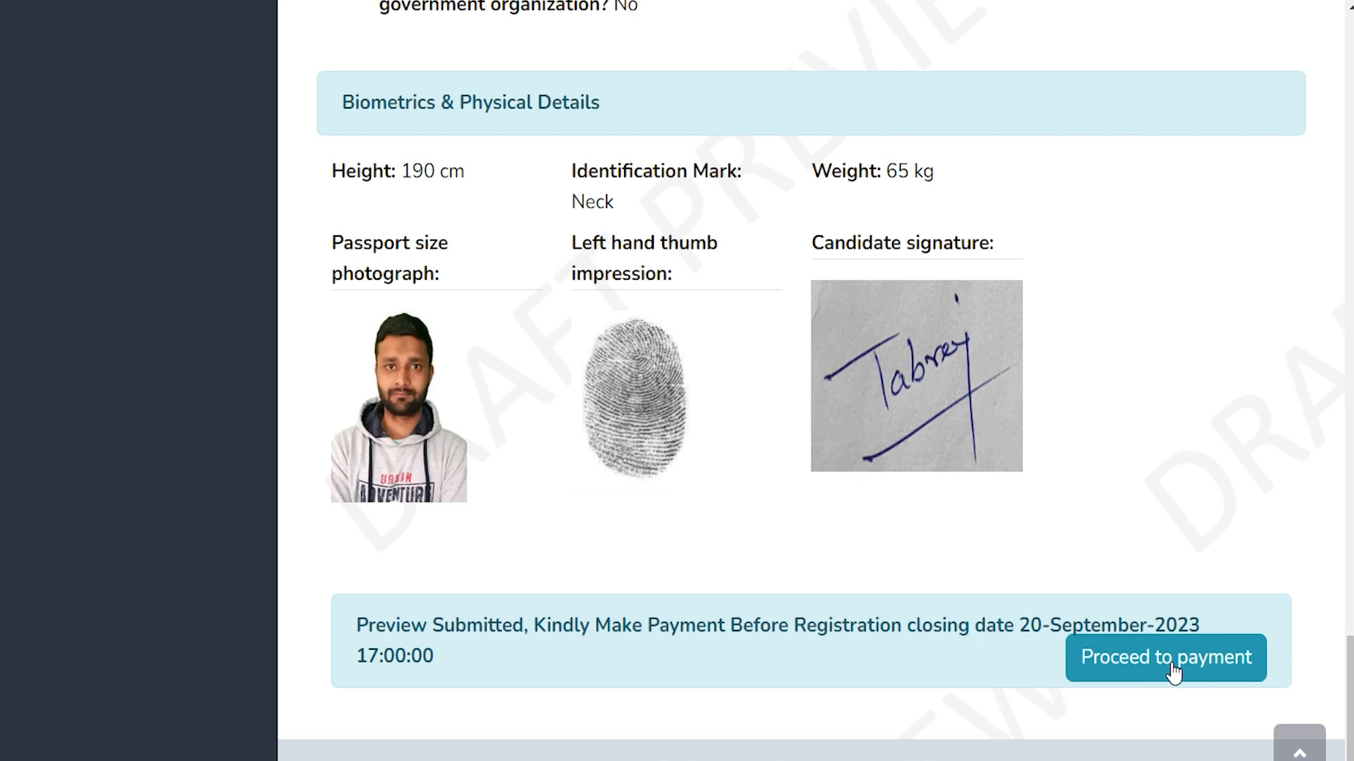
left_click(1173, 672)
scroll(446, 384, "down", 5)
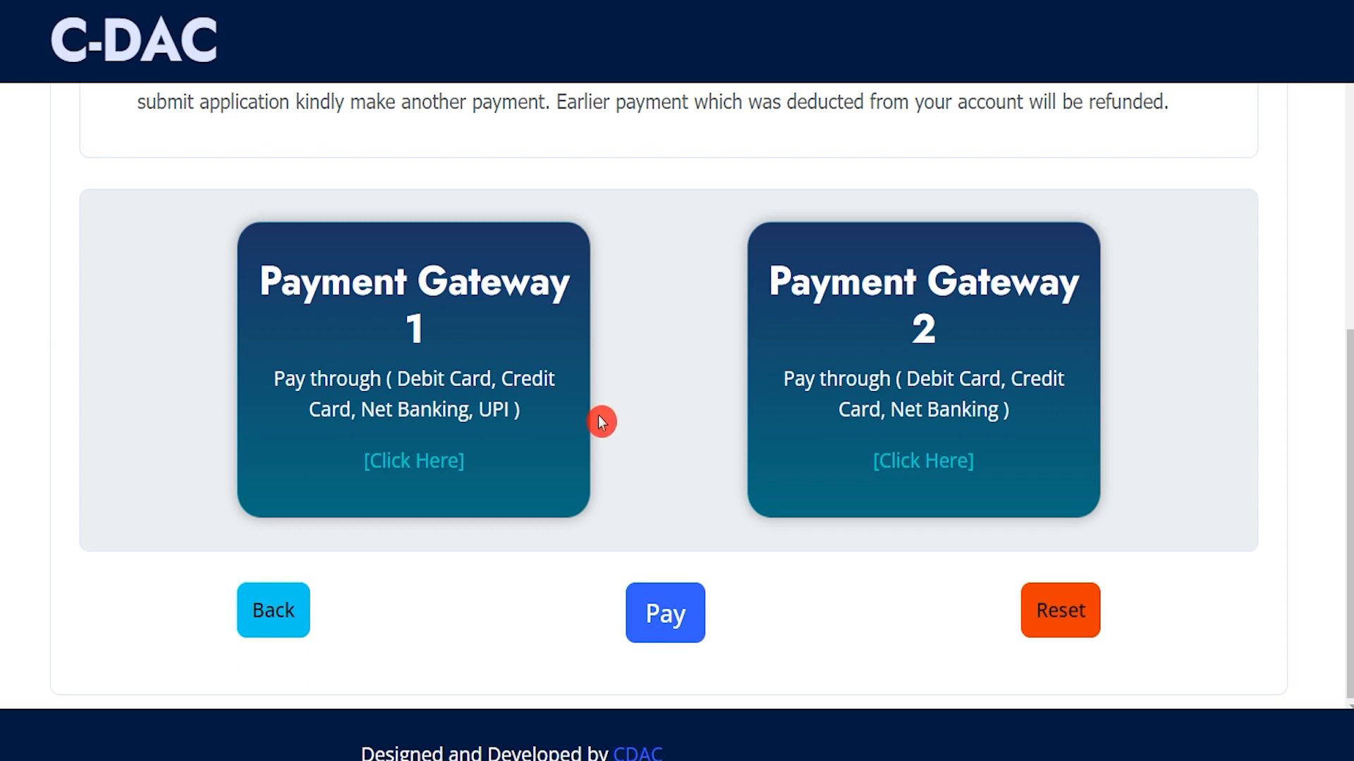
Pay the INR 100.00 fee via Payment Gateway 1 to reach the HDFC card page
left_click(435, 405)
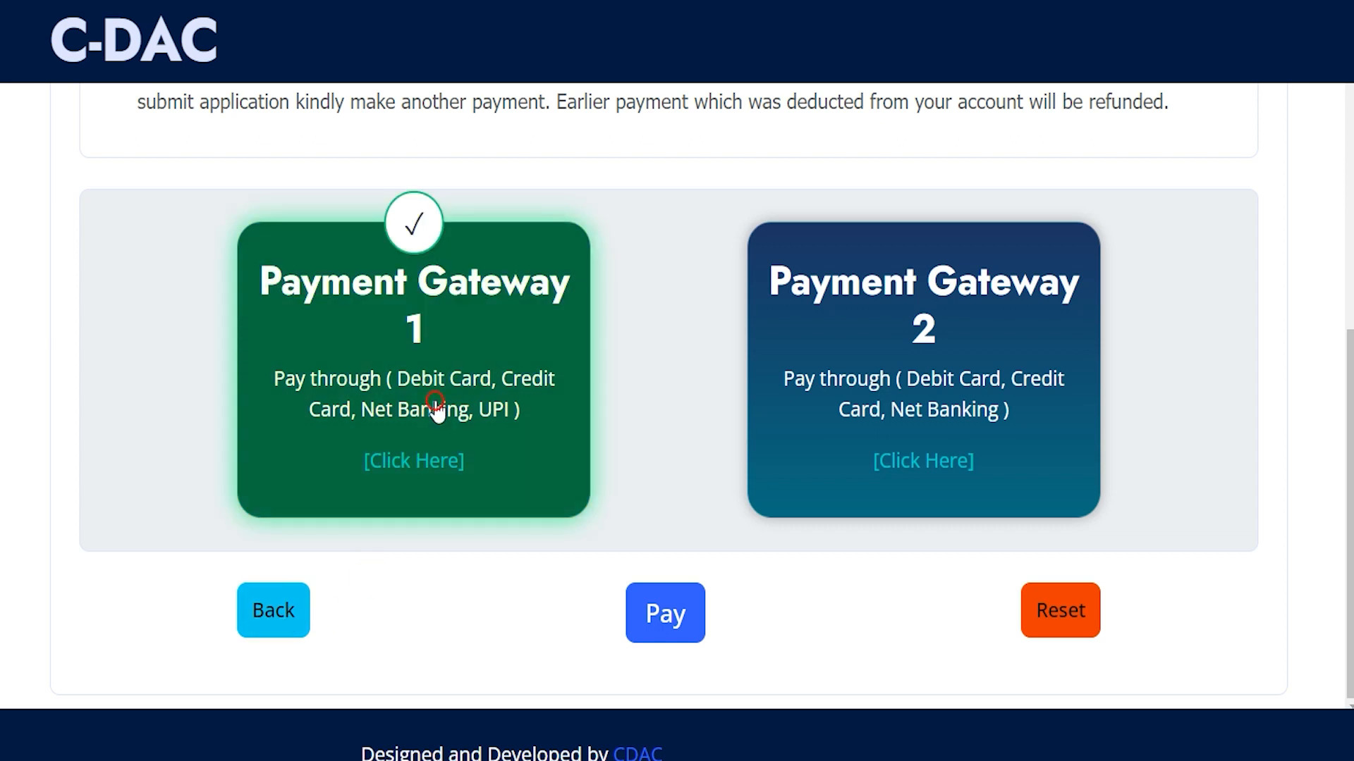
left_click(688, 618)
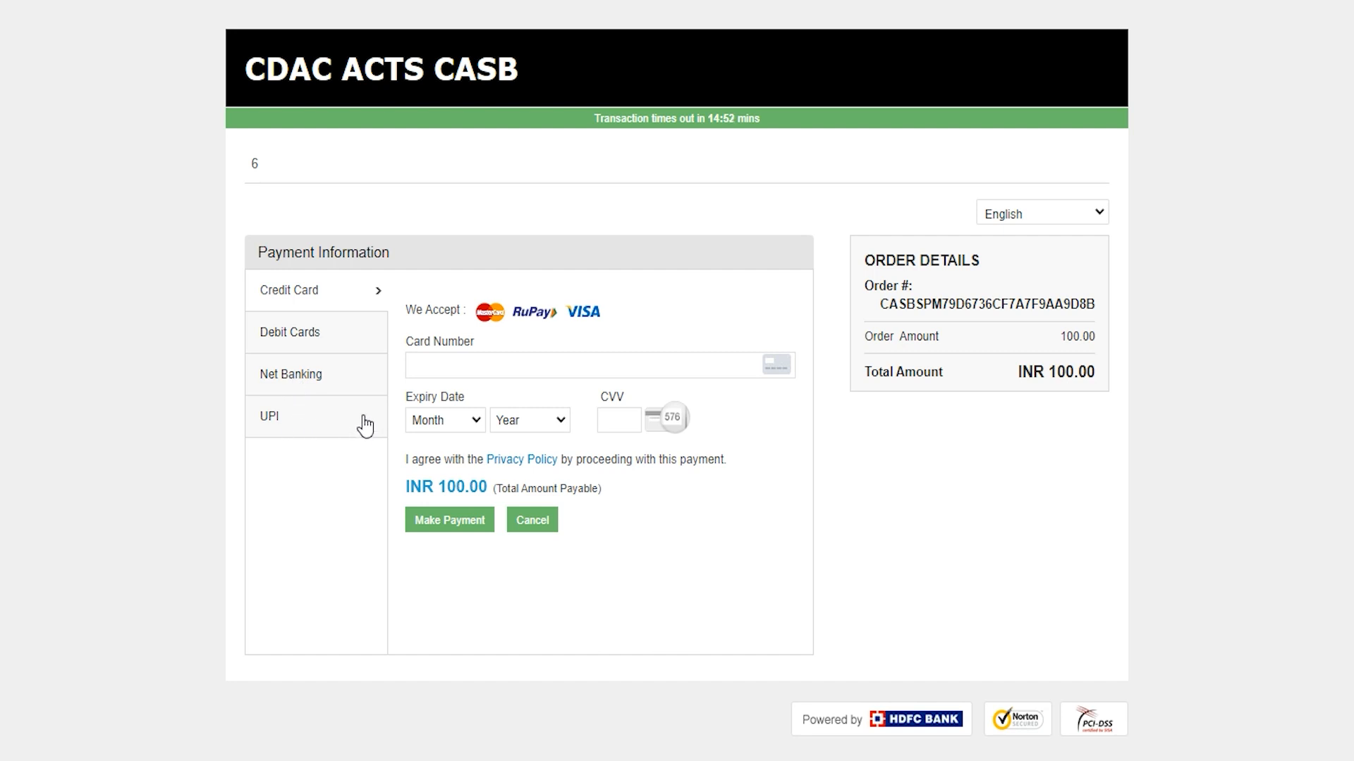
Choose Debit Cards on the HDFC page and visit the card number, expiry month/year and CVV fields
left_click(325, 339)
left_click(453, 325)
left_click(452, 389)
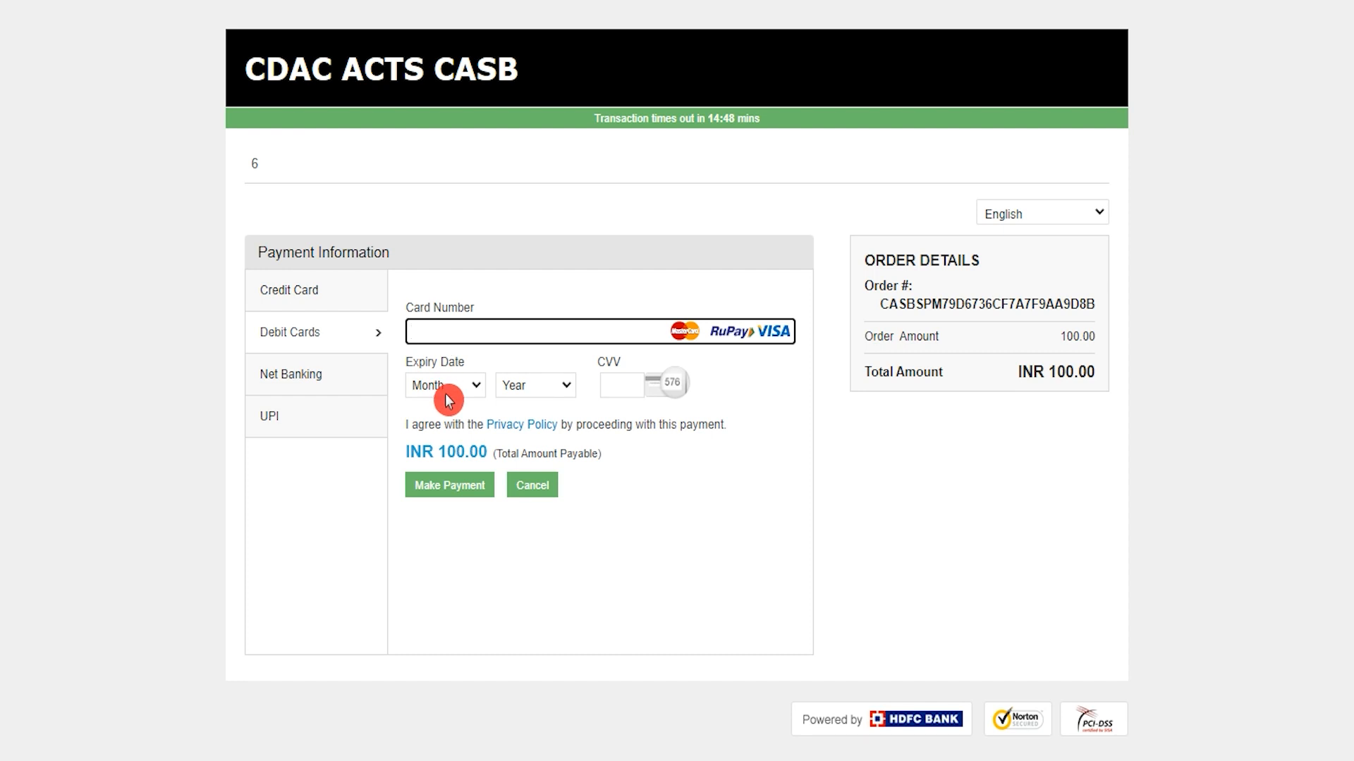
left_click(528, 397)
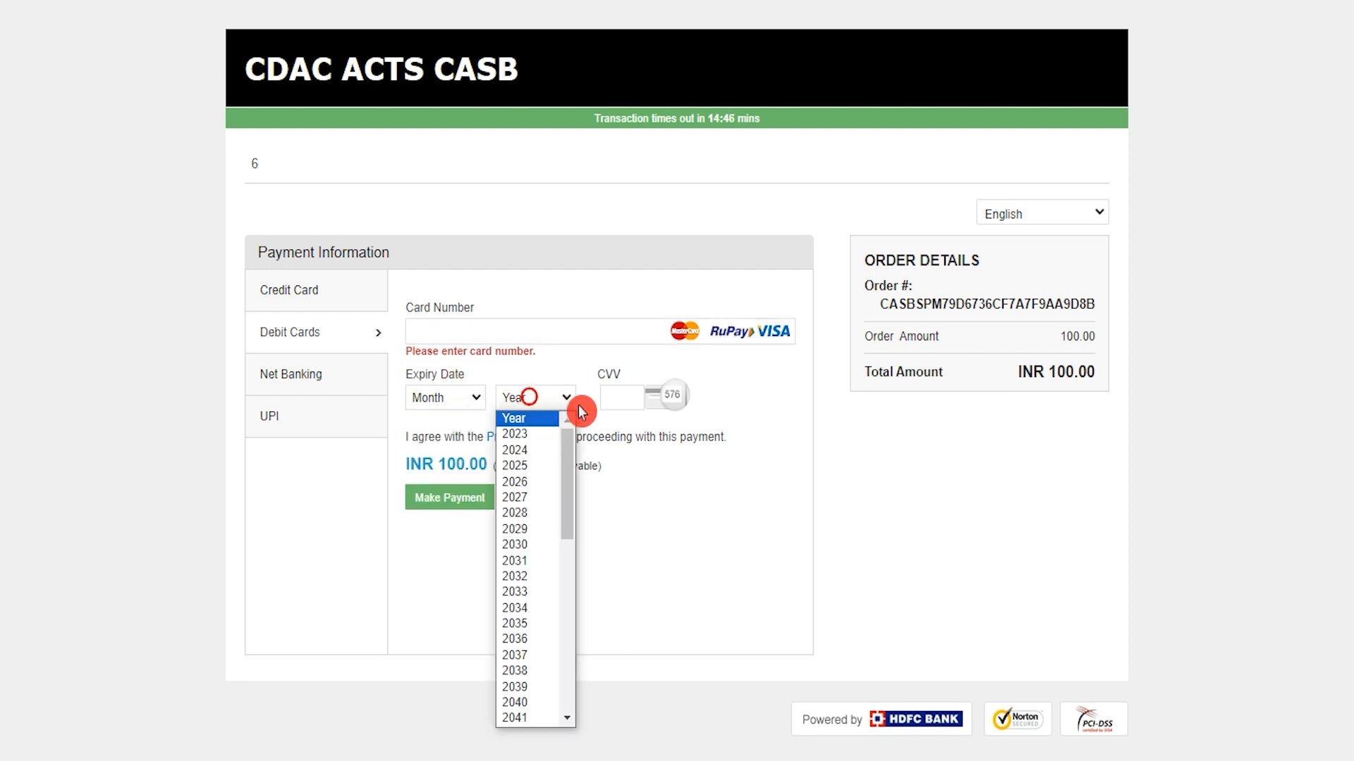
left_click(621, 399)
left_click(621, 399)
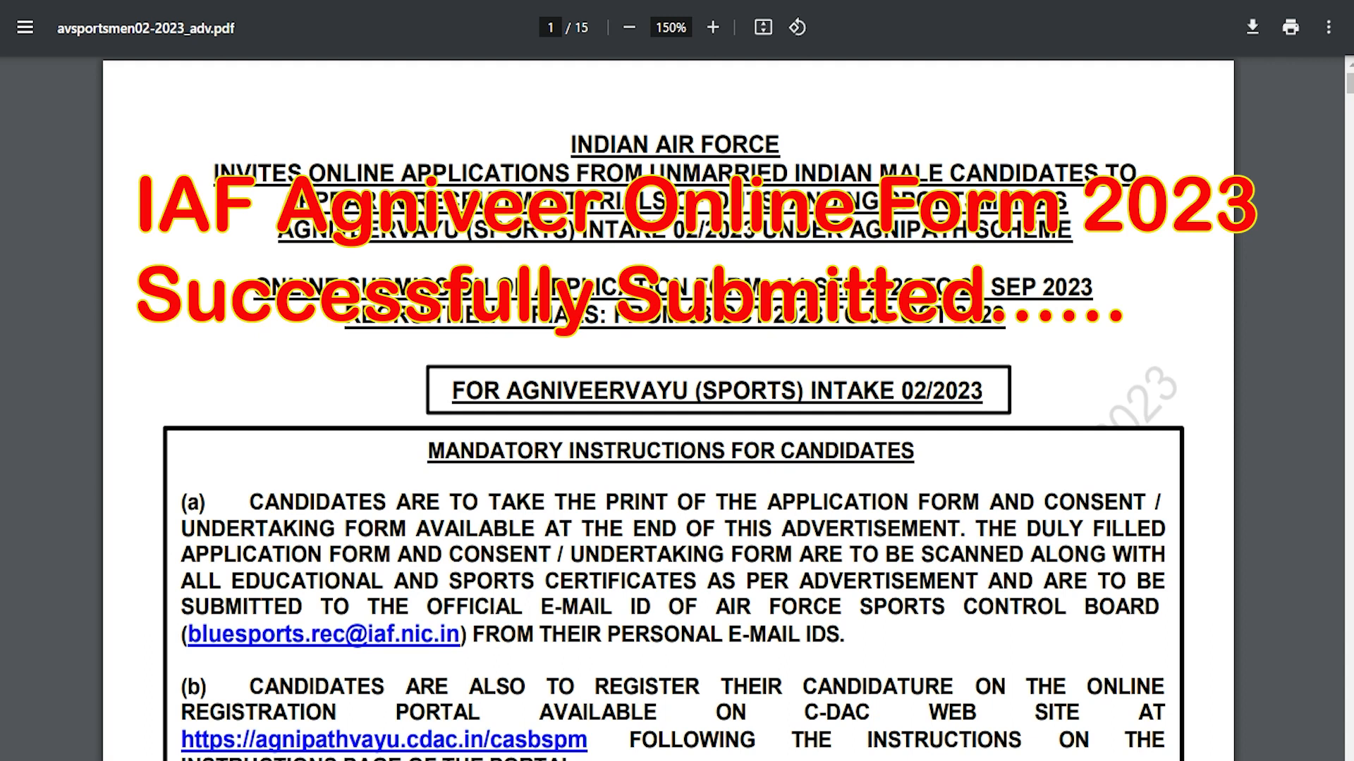
Highlight 'SPORTS' in the advertisement heading, then leave the PDF for the Agniveervayu website
left_click_drag(474, 229, 746, 229)
left_click(670, 571)
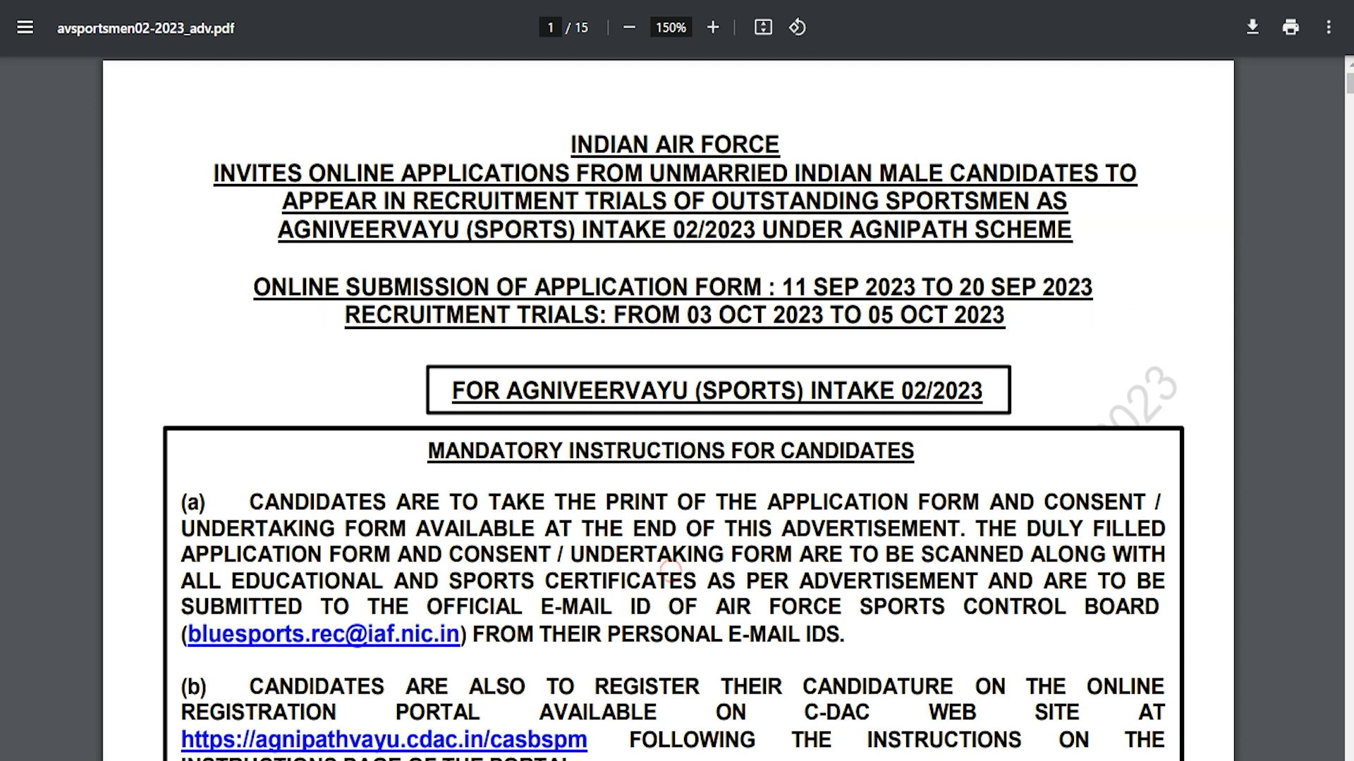